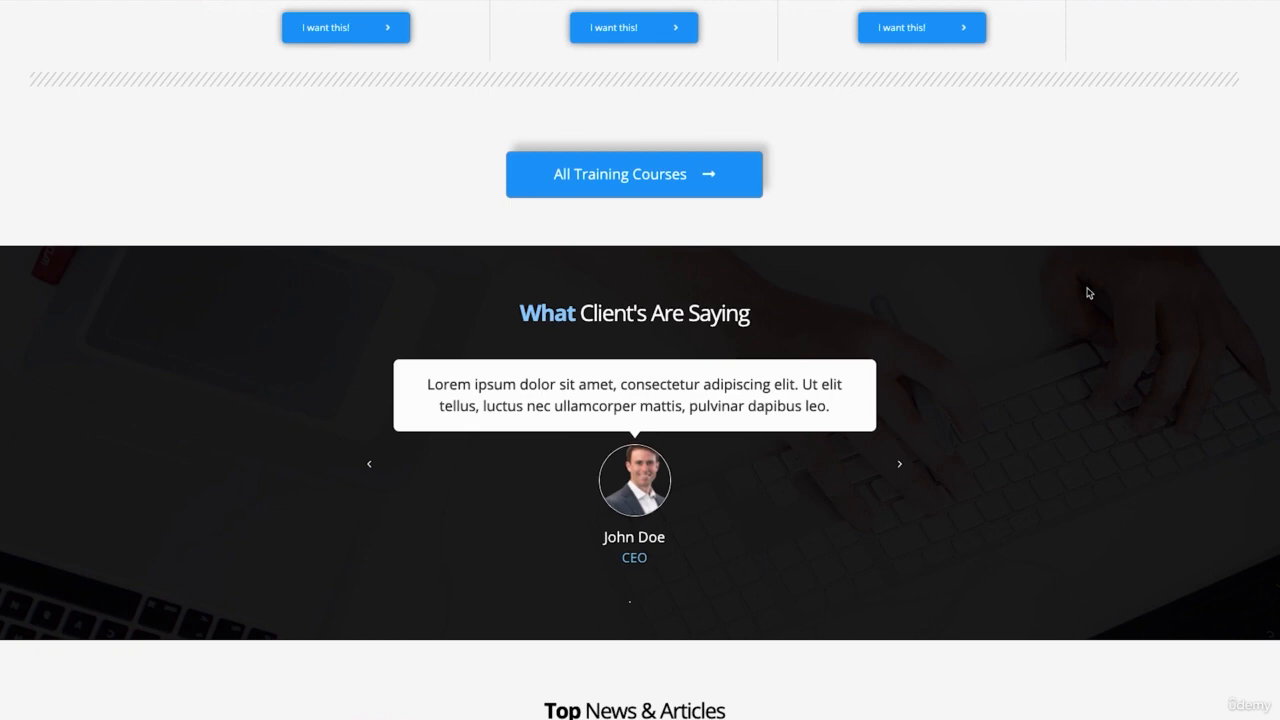
Step: Scroll to the signup box, enter the subscriber's e-mail, request the download and open the Sample PDF
scroll(1088, 292, down, 5)
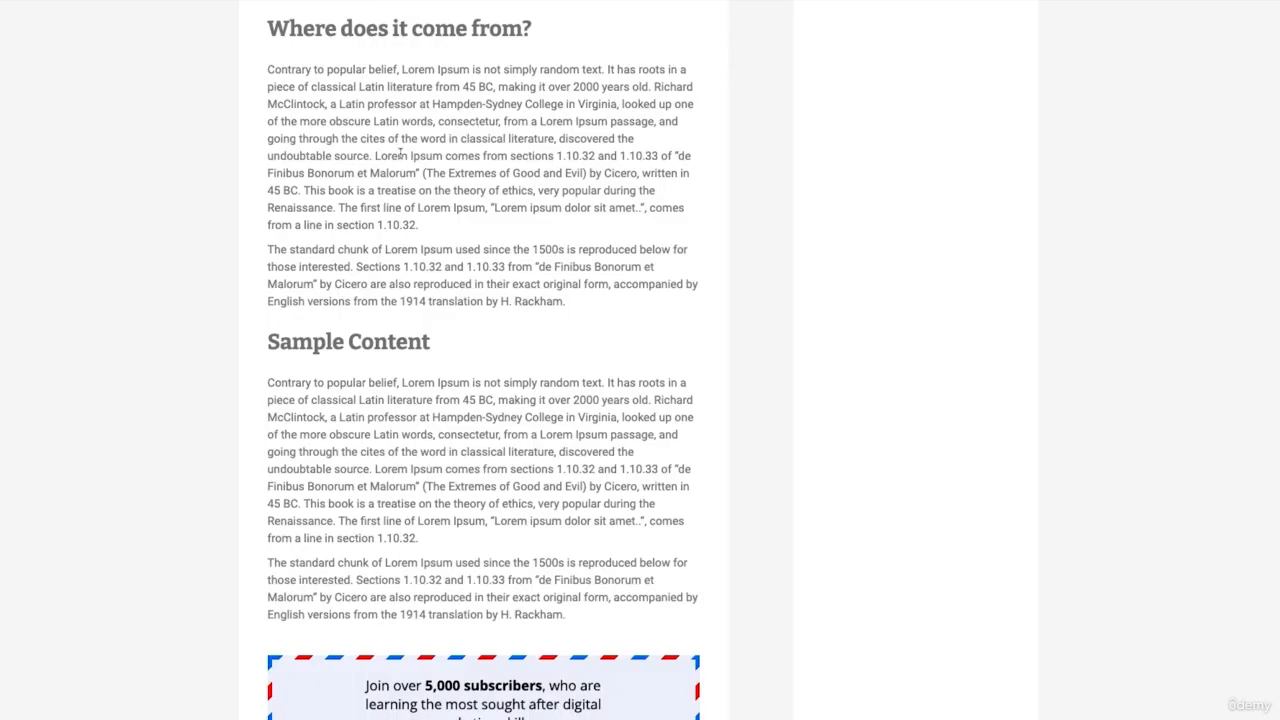
scroll(534, 403, down, 3)
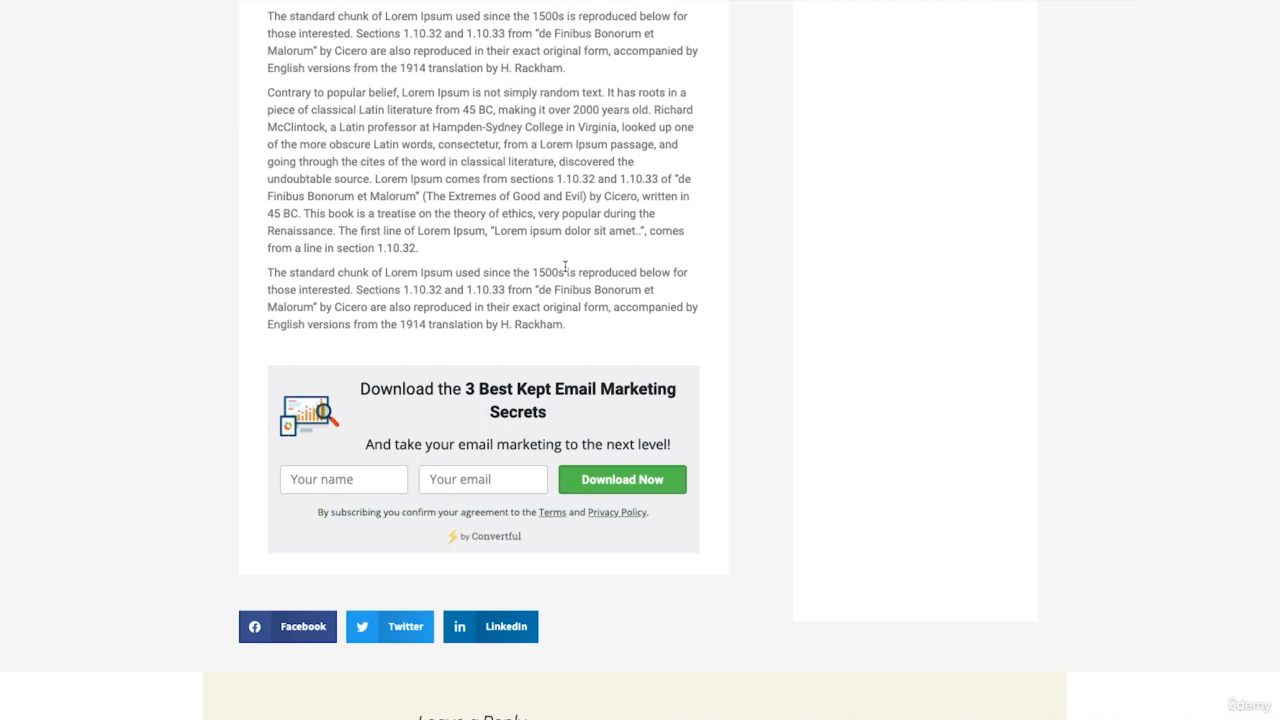
scroll(565, 267, down, 1)
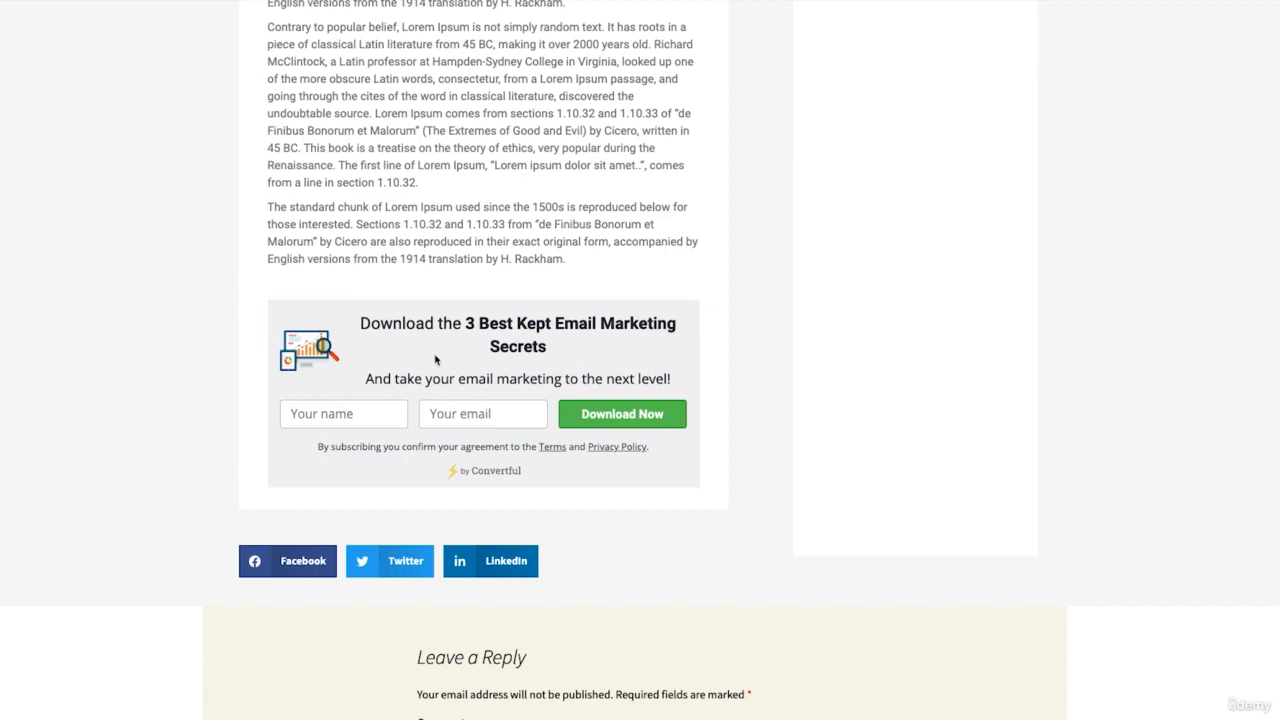
click(432, 414)
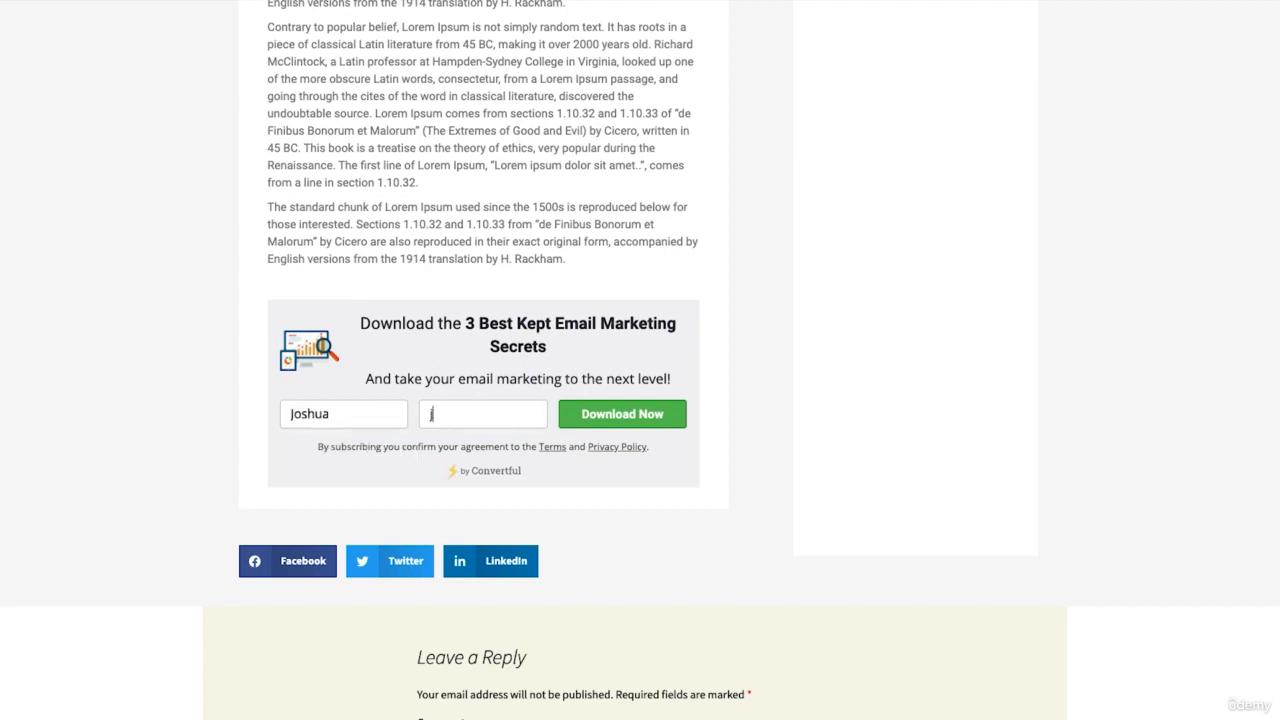
click(591, 418)
click(560, 394)
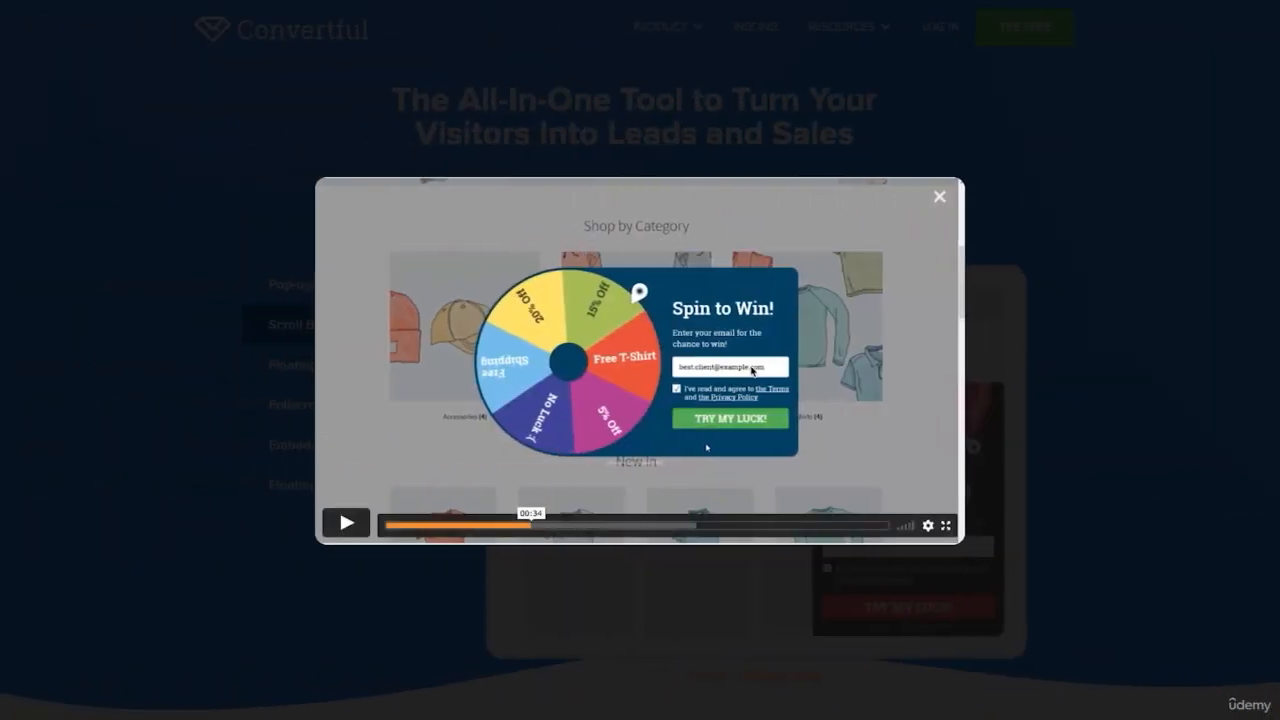
Step: Play and pause the overview video, then check Pricing and choose the Free plan
click(347, 523)
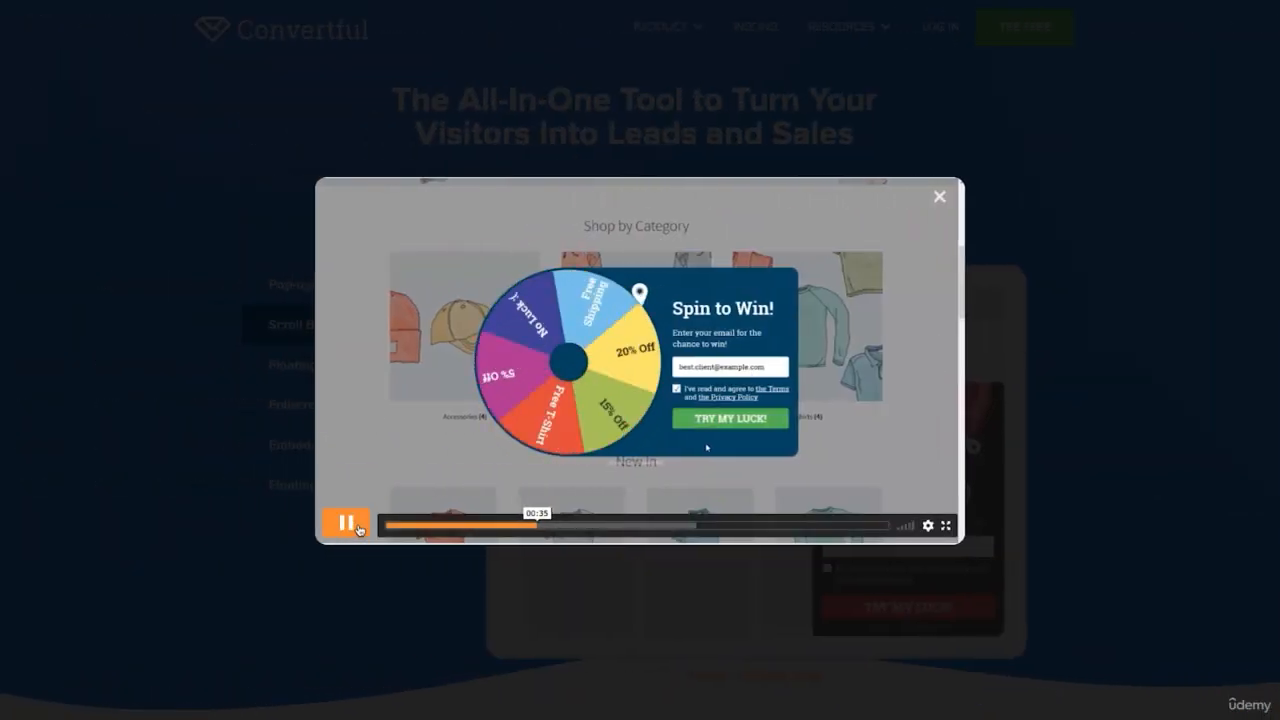
click(357, 529)
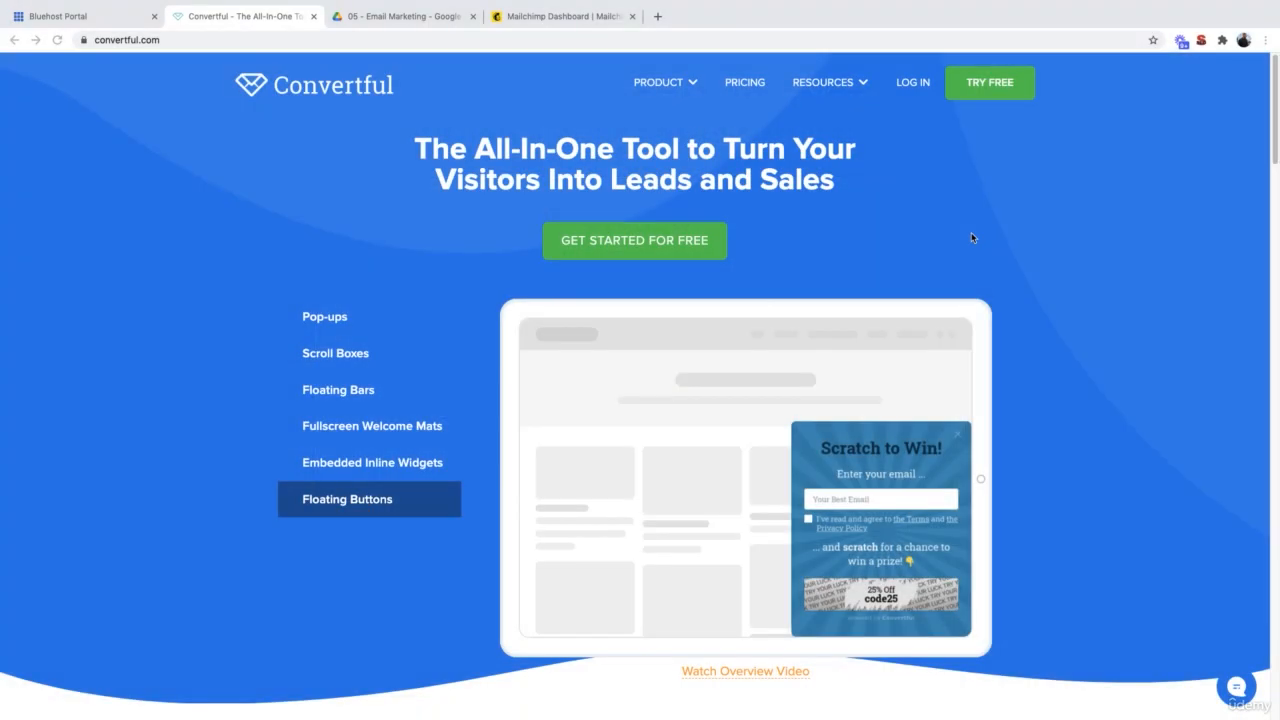
click(990, 88)
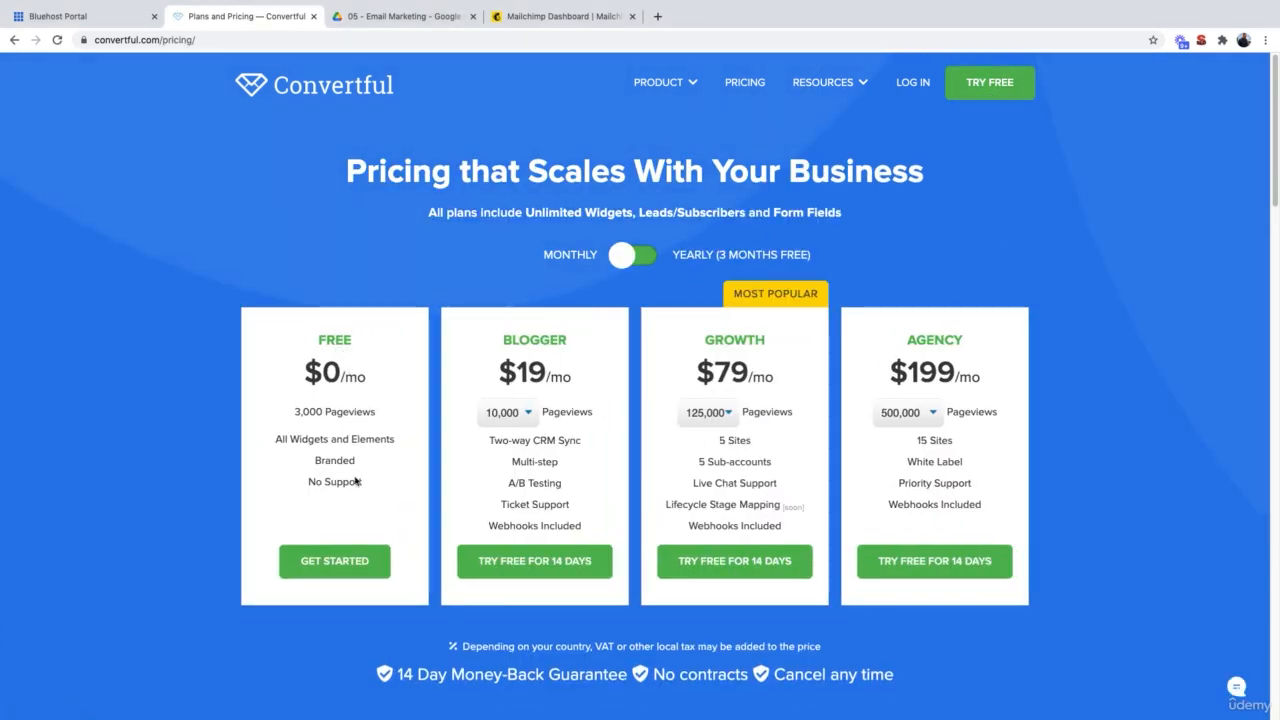
click(329, 566)
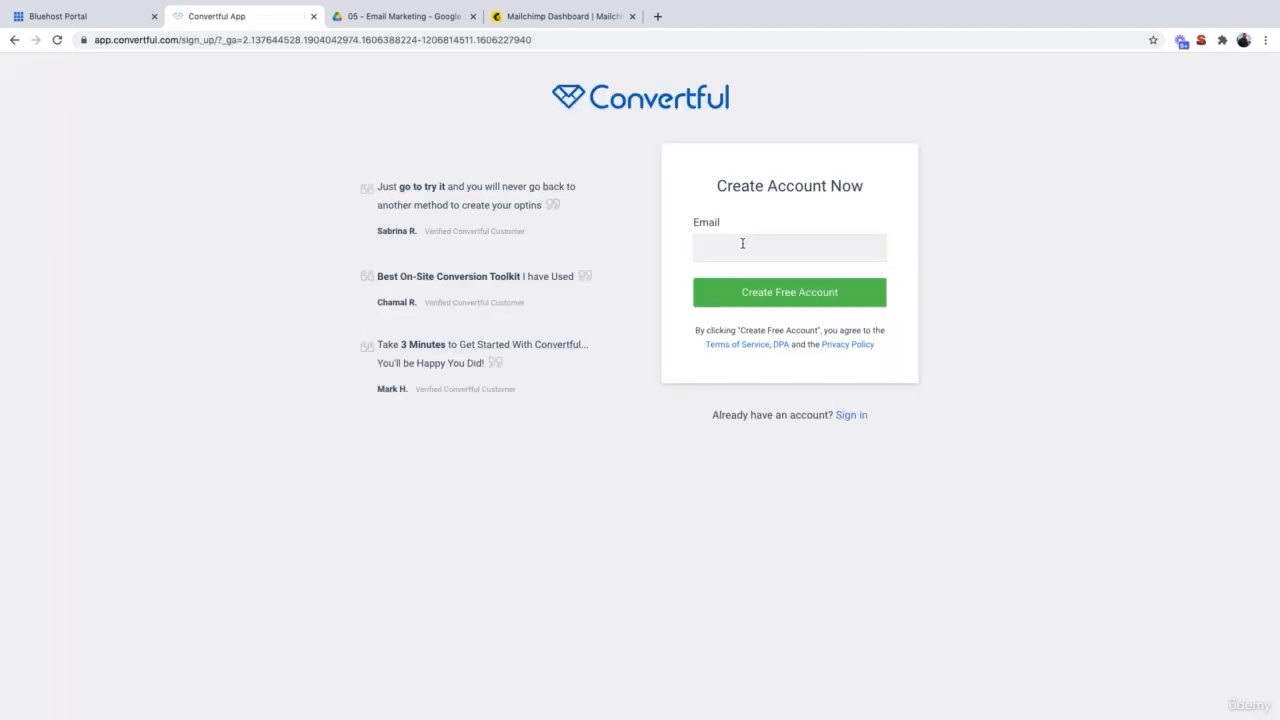
Step: Enter the sign-up e-mail address and create the free account
click(740, 244)
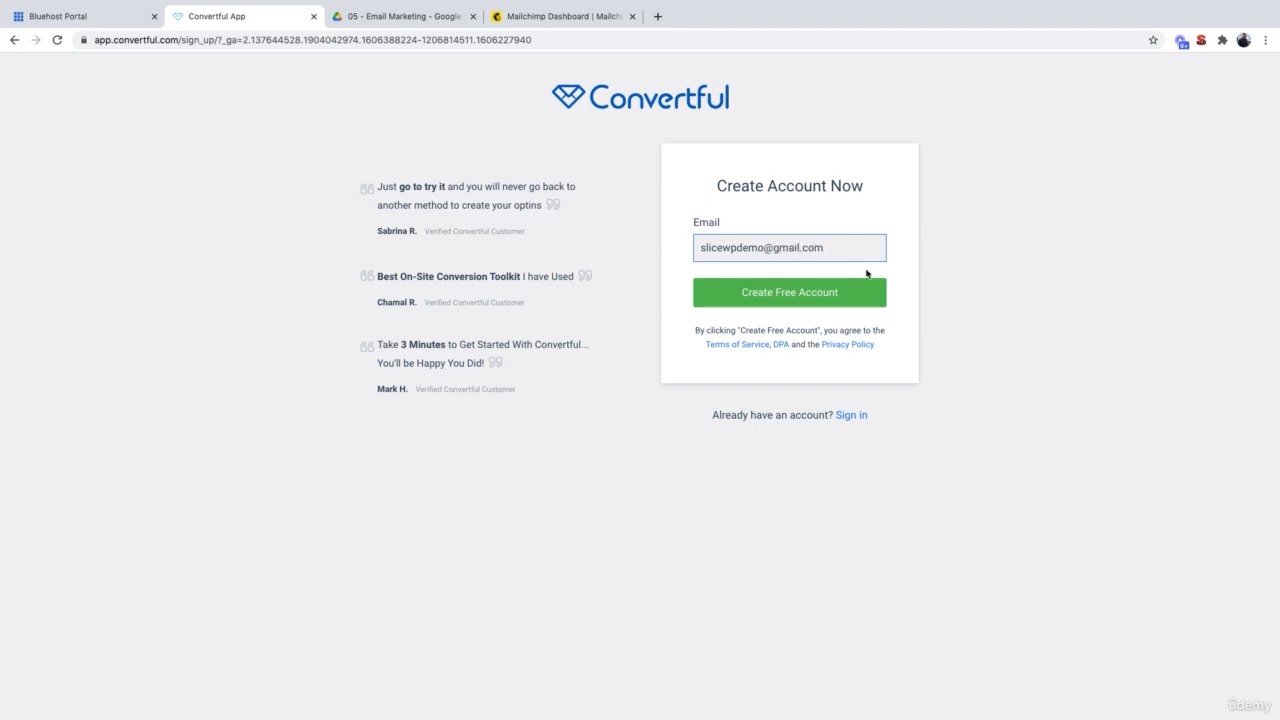
click(866, 280)
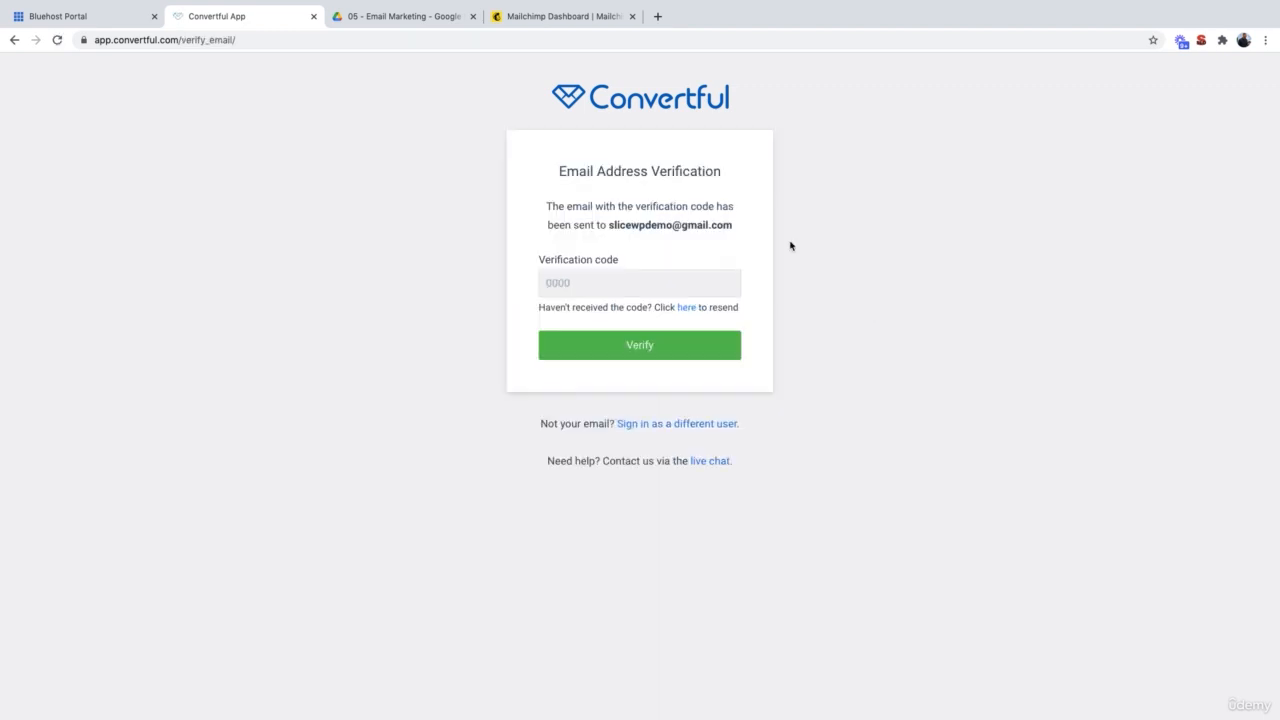
Step: Copy the verification code from the e-mail and submit it to verify the account
key(ctrl+Right)
click(712, 178)
double_click(783, 364)
key(super+c)
key(ctrl+Left)
click(587, 292)
key(super+v)
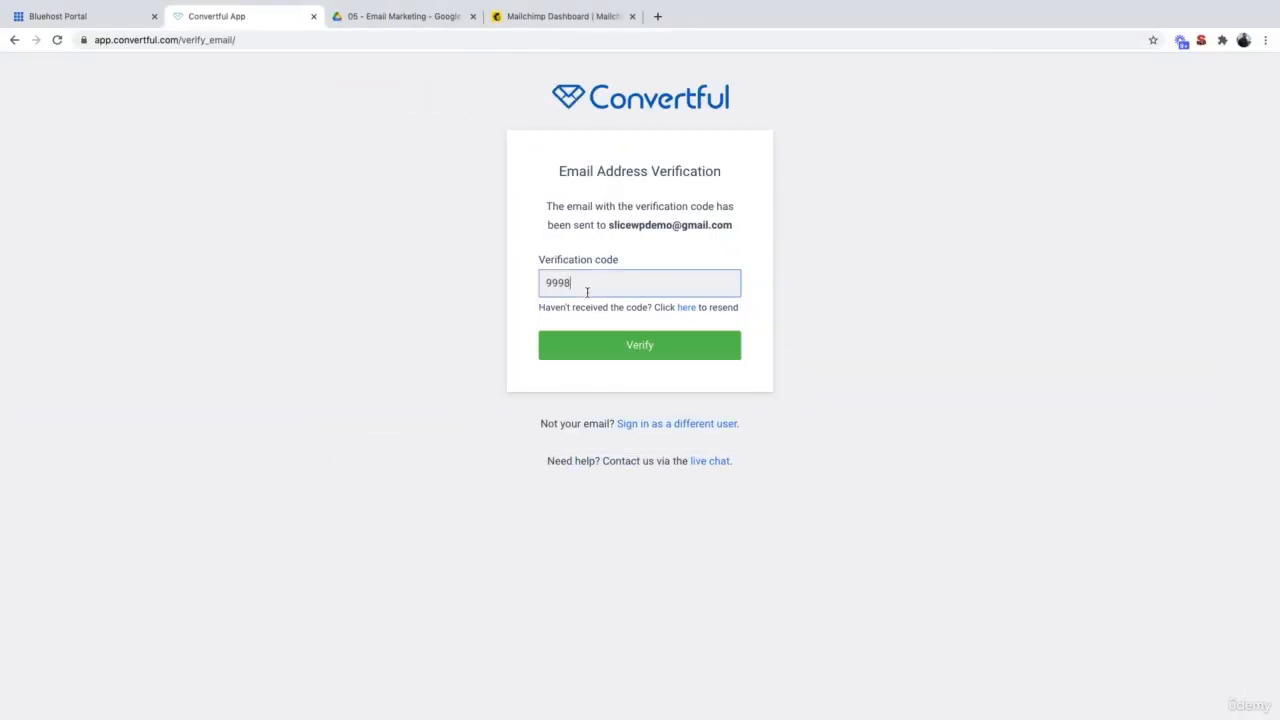
click(666, 345)
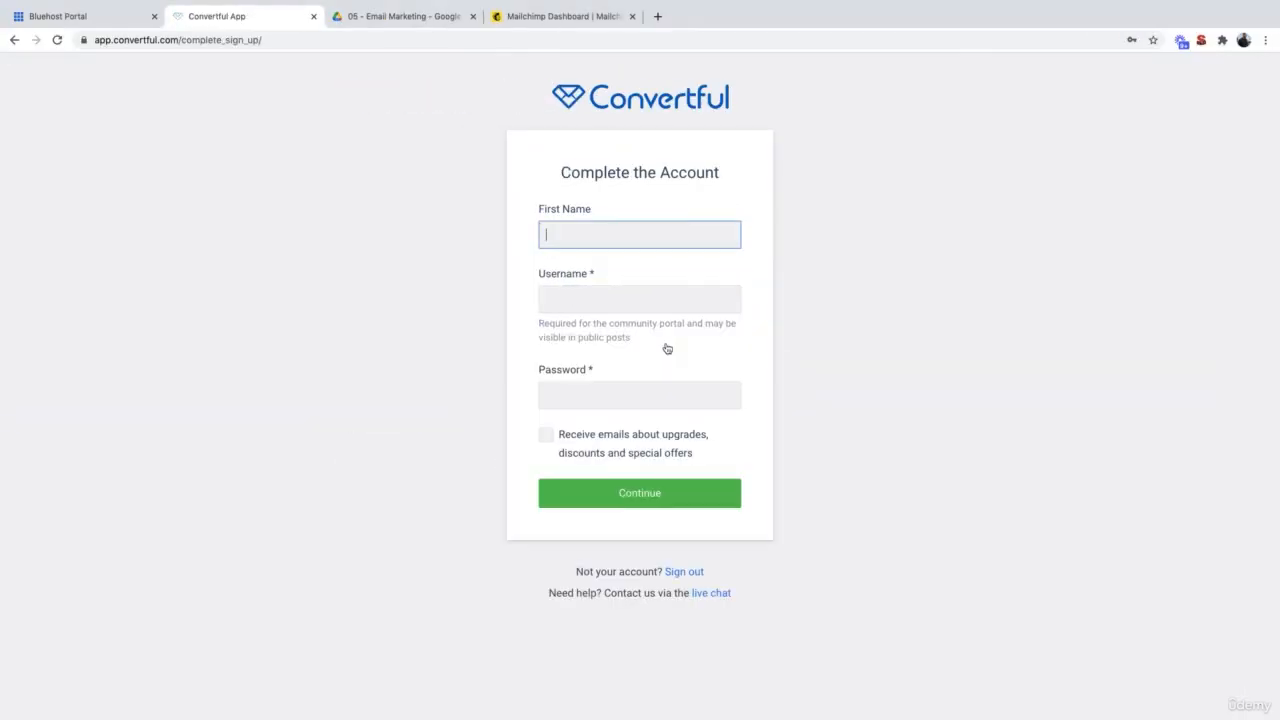
Step: Complete the profile with a first name, username and password
text(Josh)
click(620, 299)
click(614, 386)
text(•••••••)
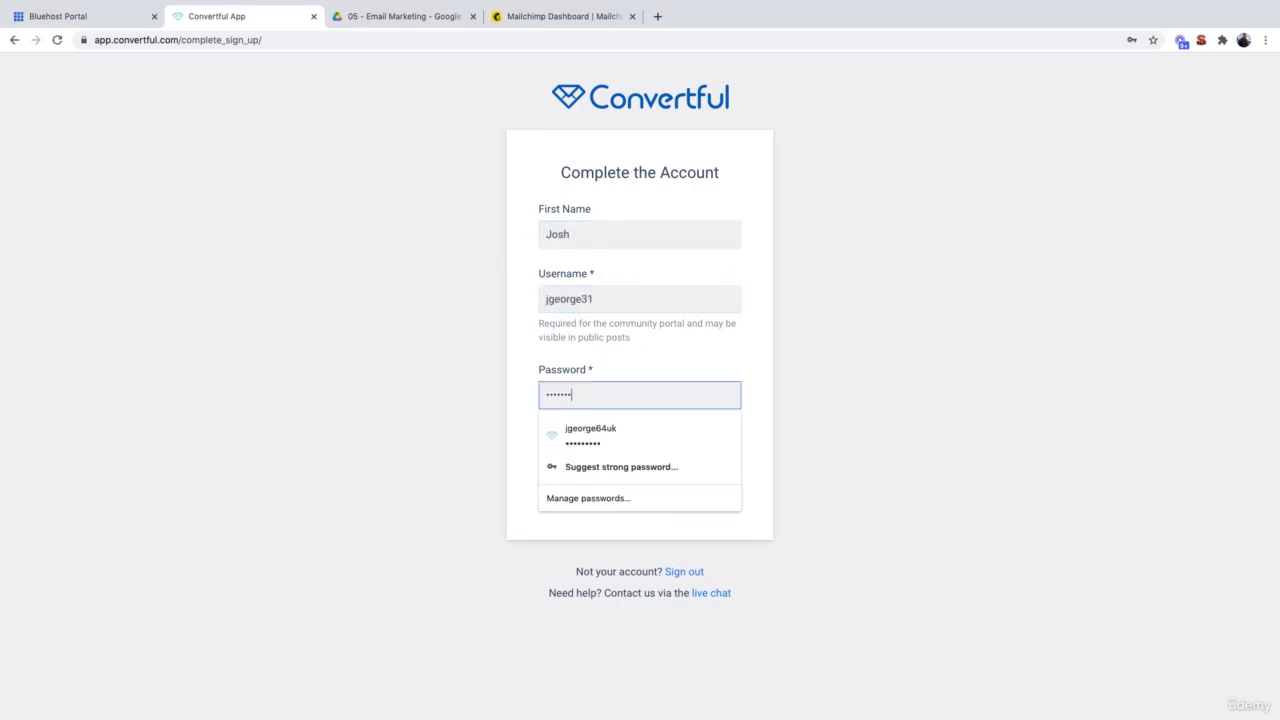
click(580, 500)
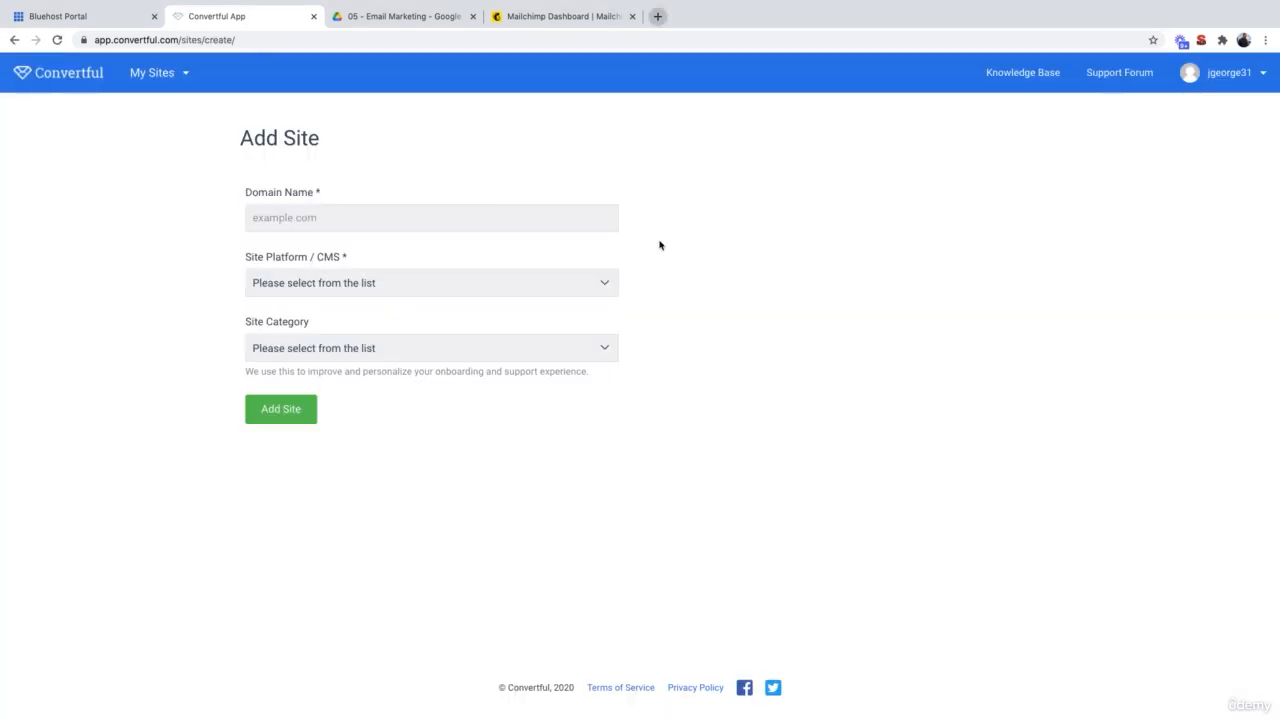
Step: Add slicewpdemo.com with WordPress as platform and Professional Services as category
click(442, 218)
key(super+v)
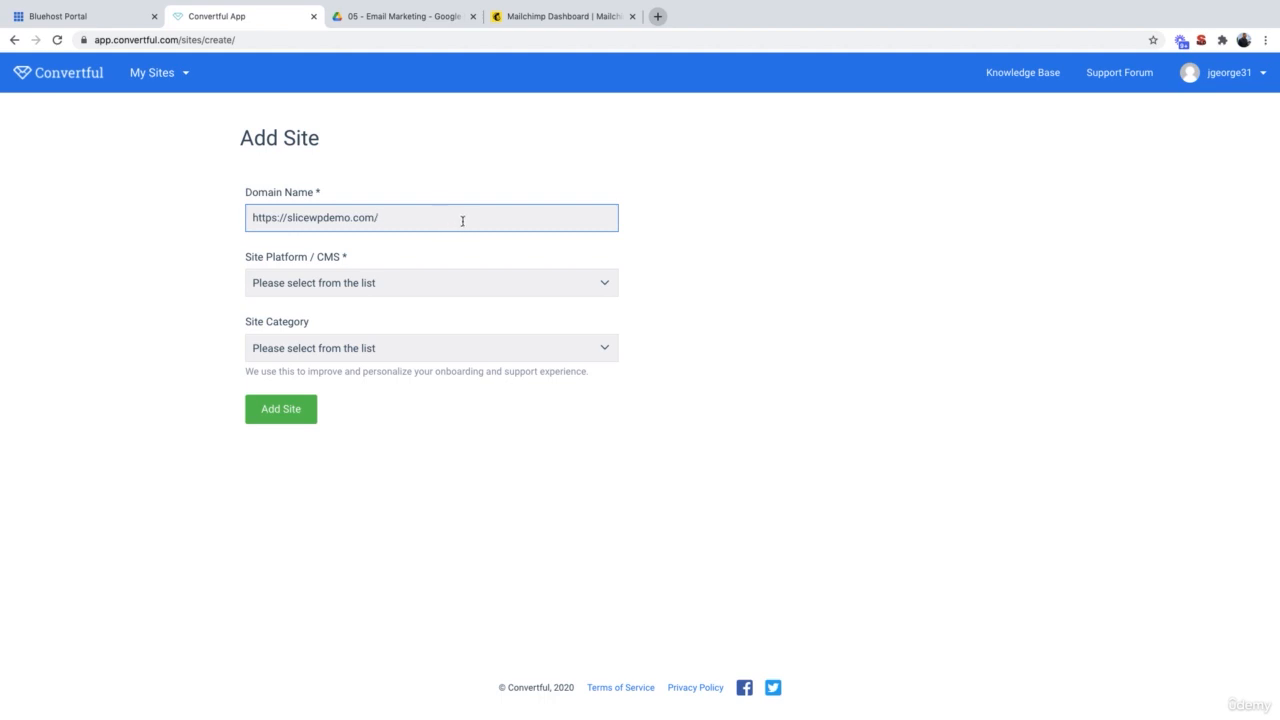
click(363, 283)
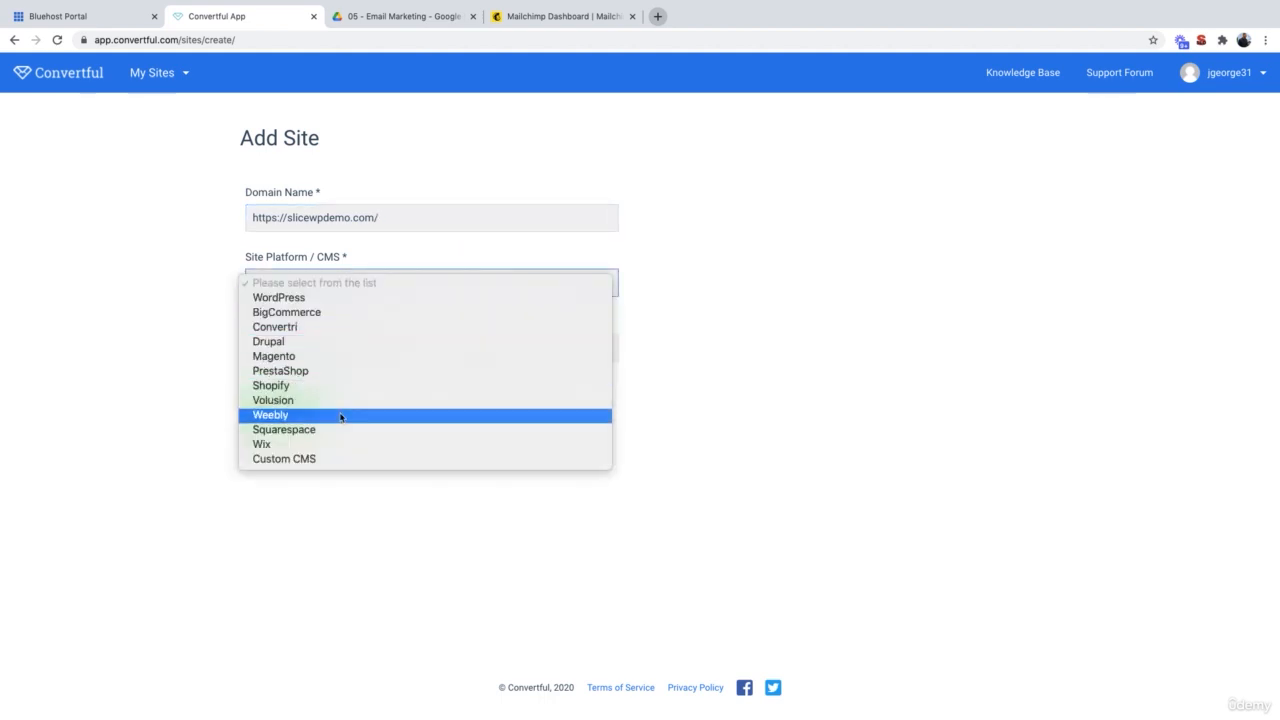
click(327, 305)
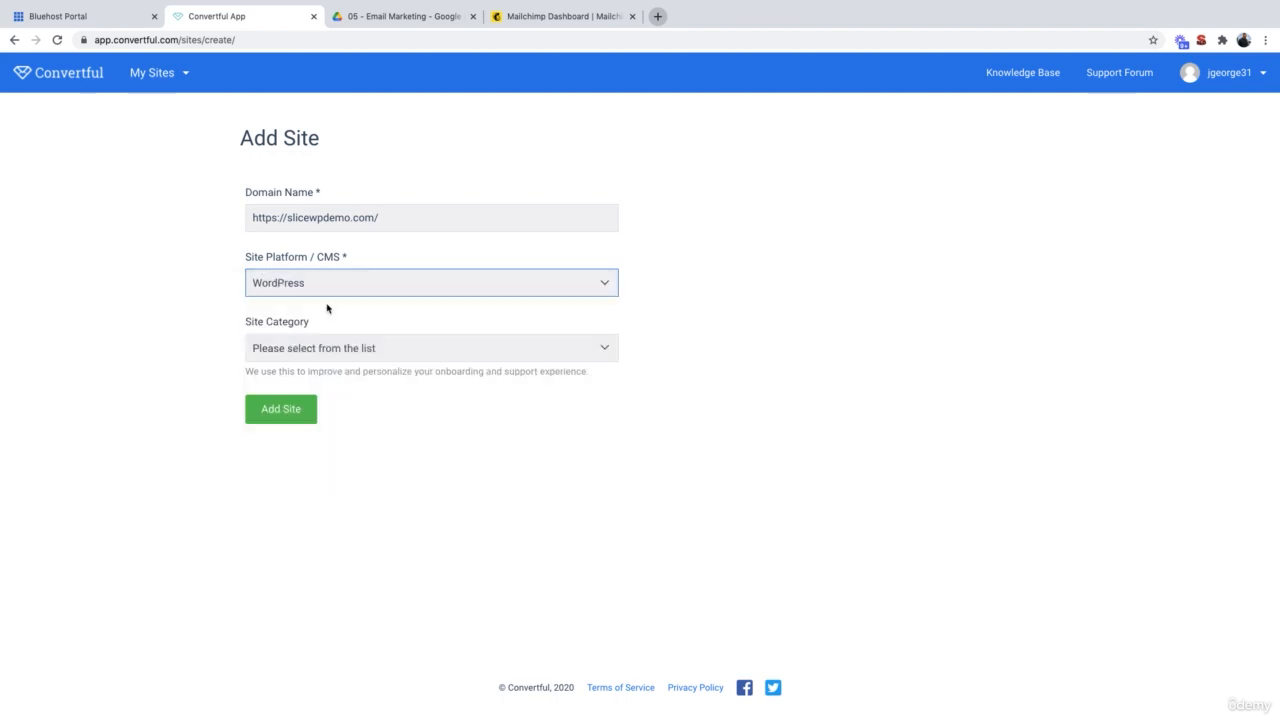
click(402, 348)
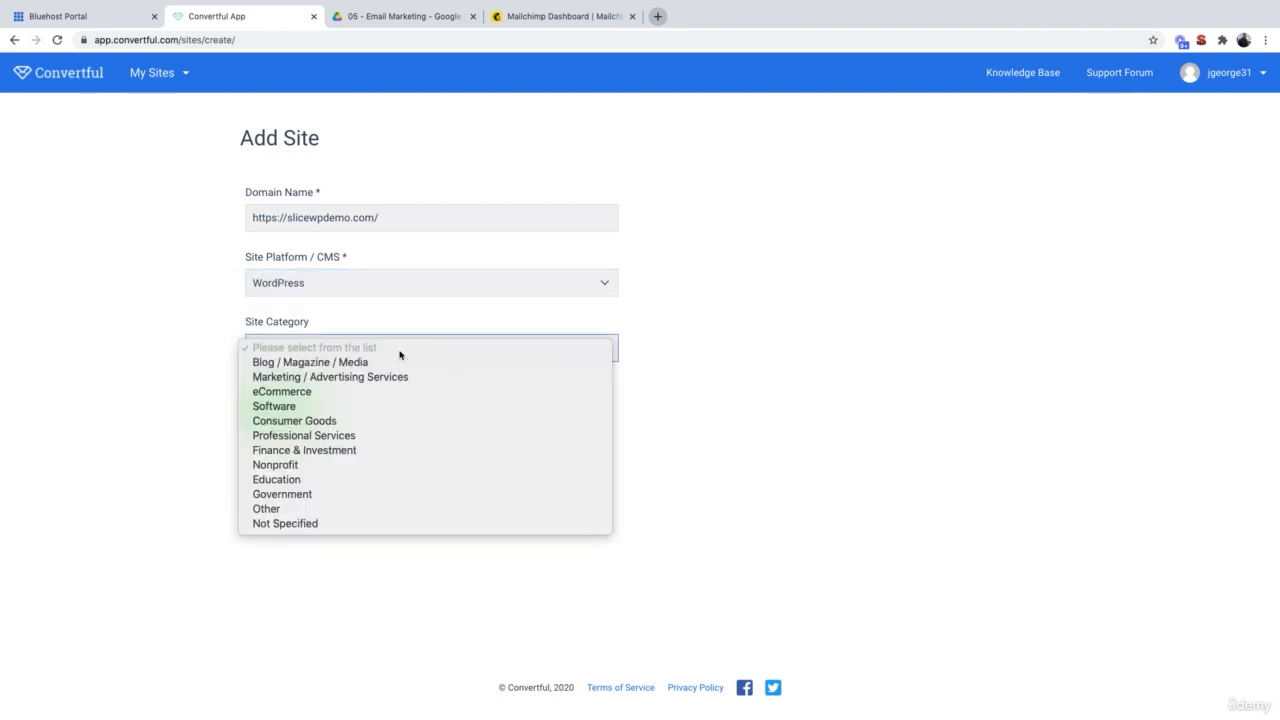
click(363, 437)
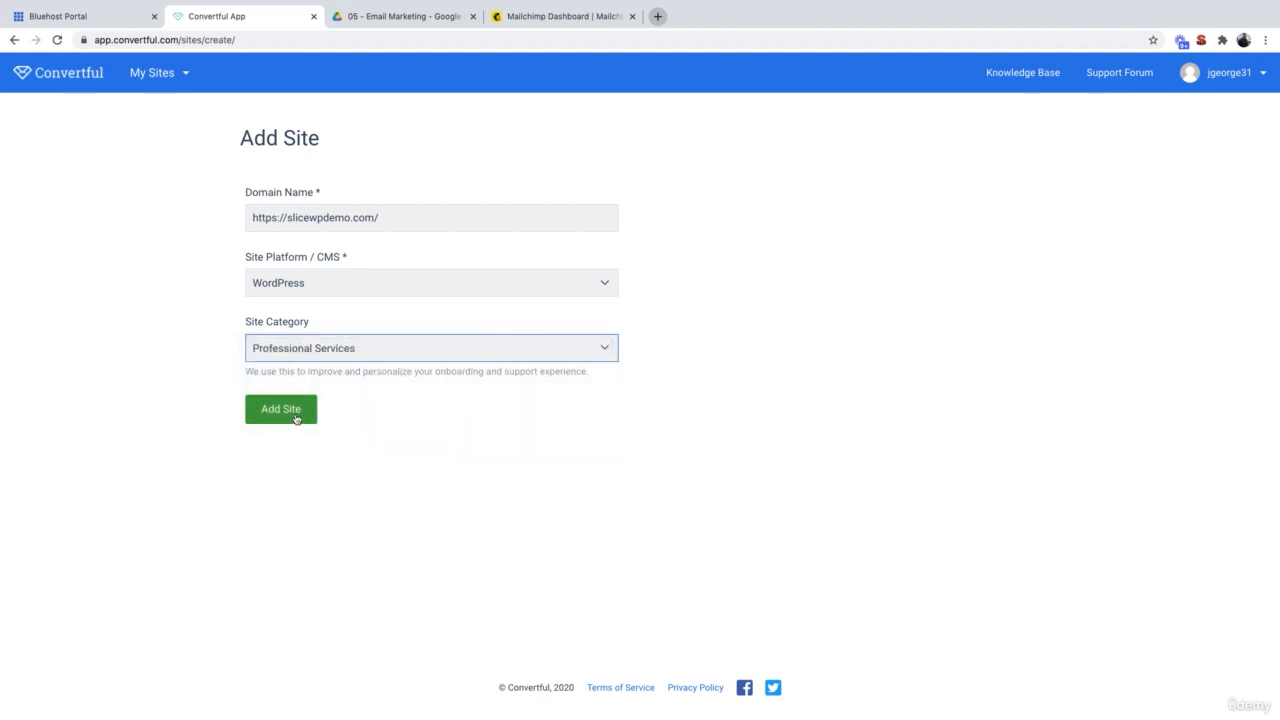
click(295, 417)
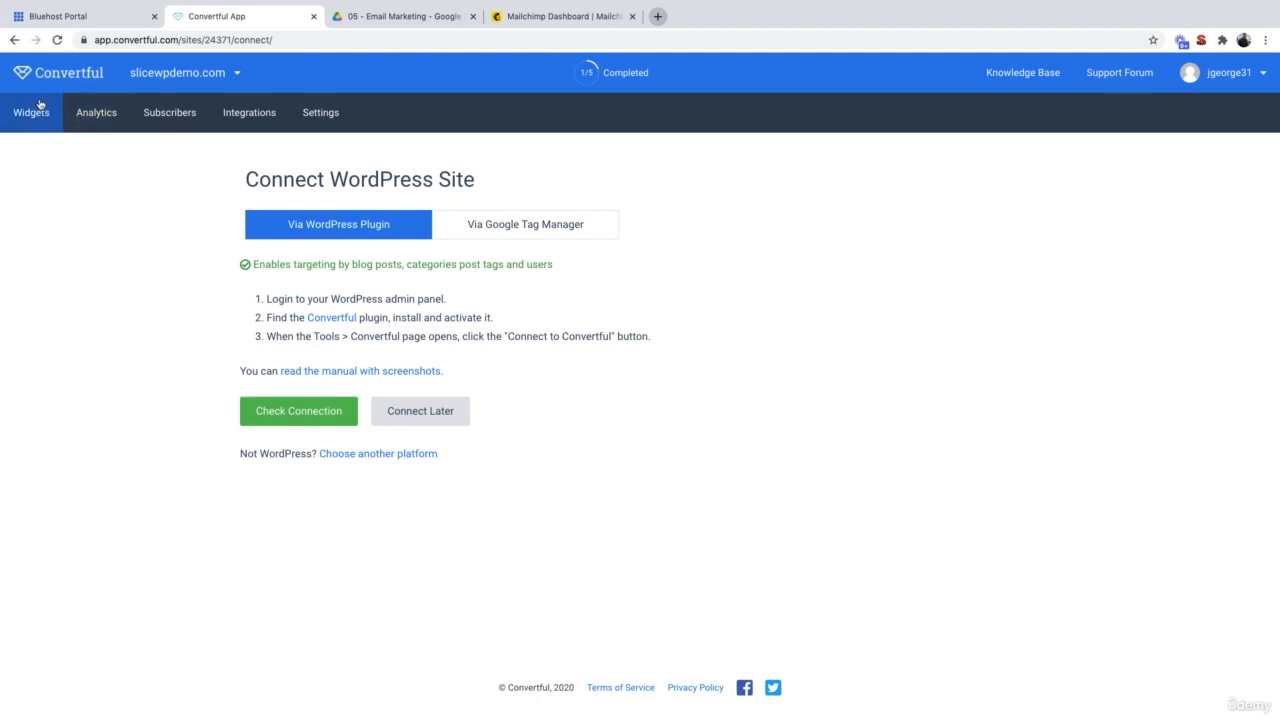
Step: Log in to the SliceWPDemo WordPress admin from the hosting portal and go to Plugins > Add New
click(88, 17)
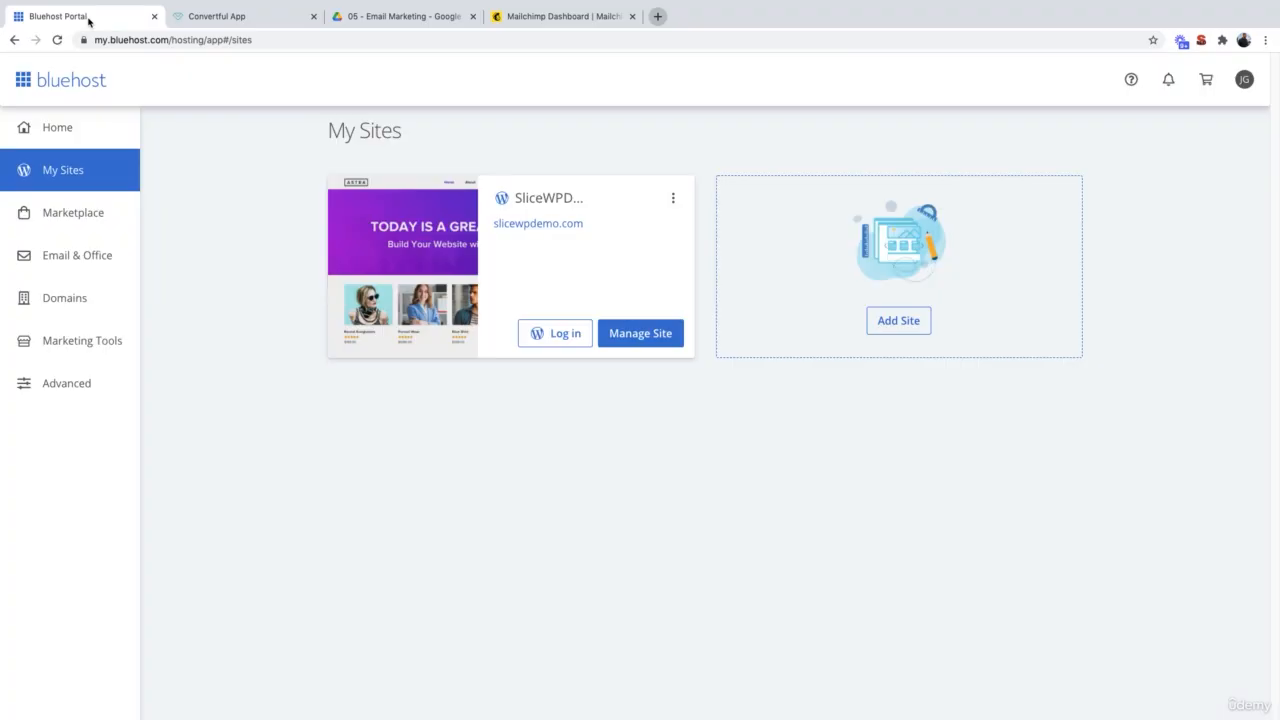
click(560, 334)
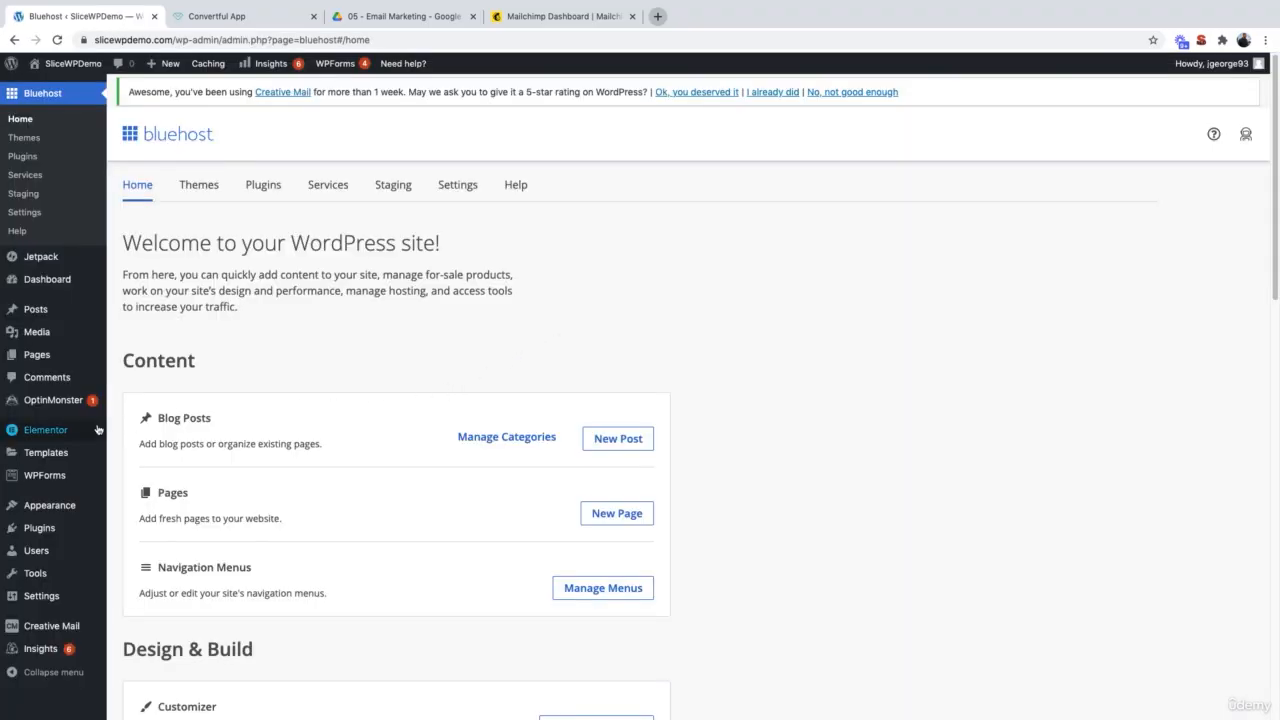
mouse_move(50, 528)
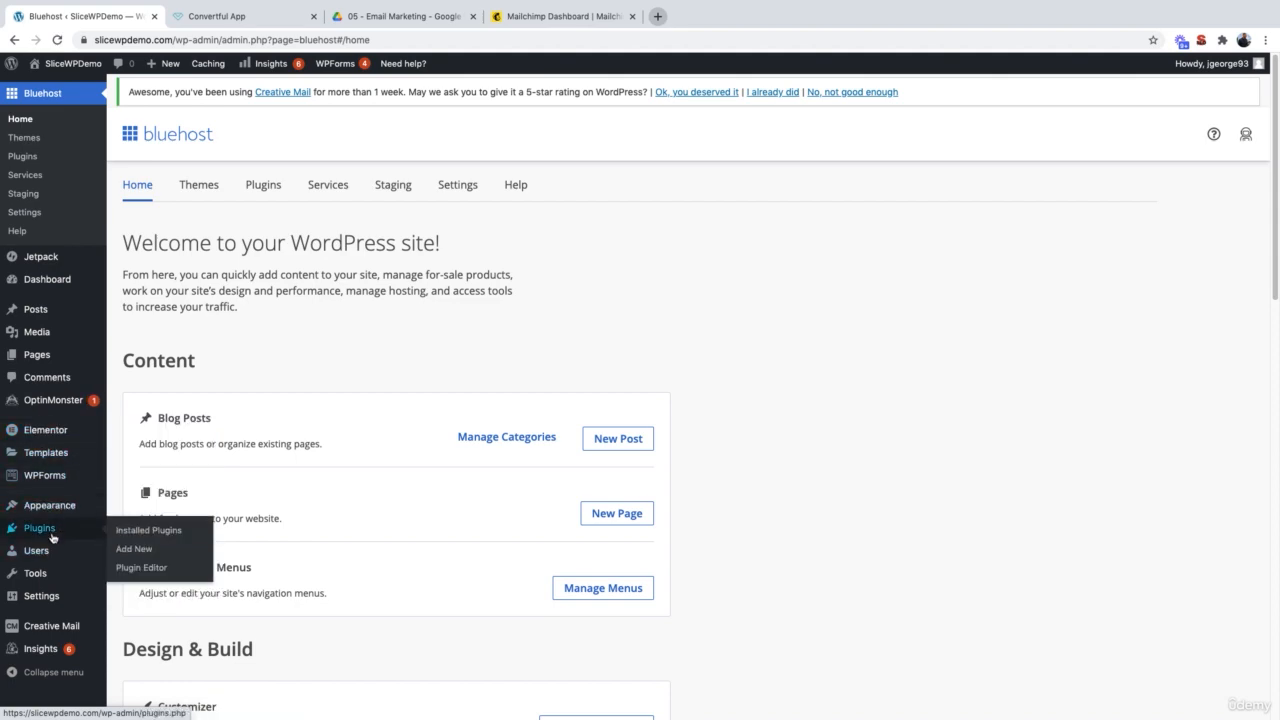
click(133, 549)
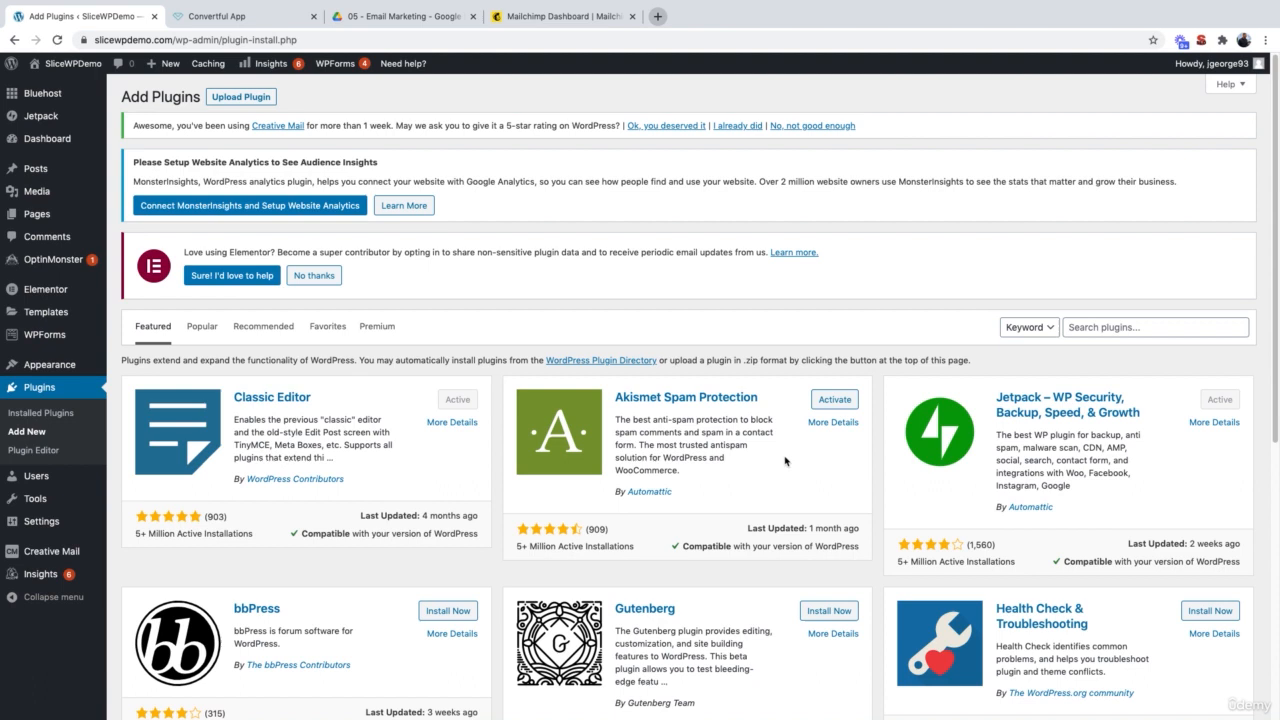
Step: Search for 'convertful', then install and activate the Convertful plugin
click(1092, 329)
text(convert)
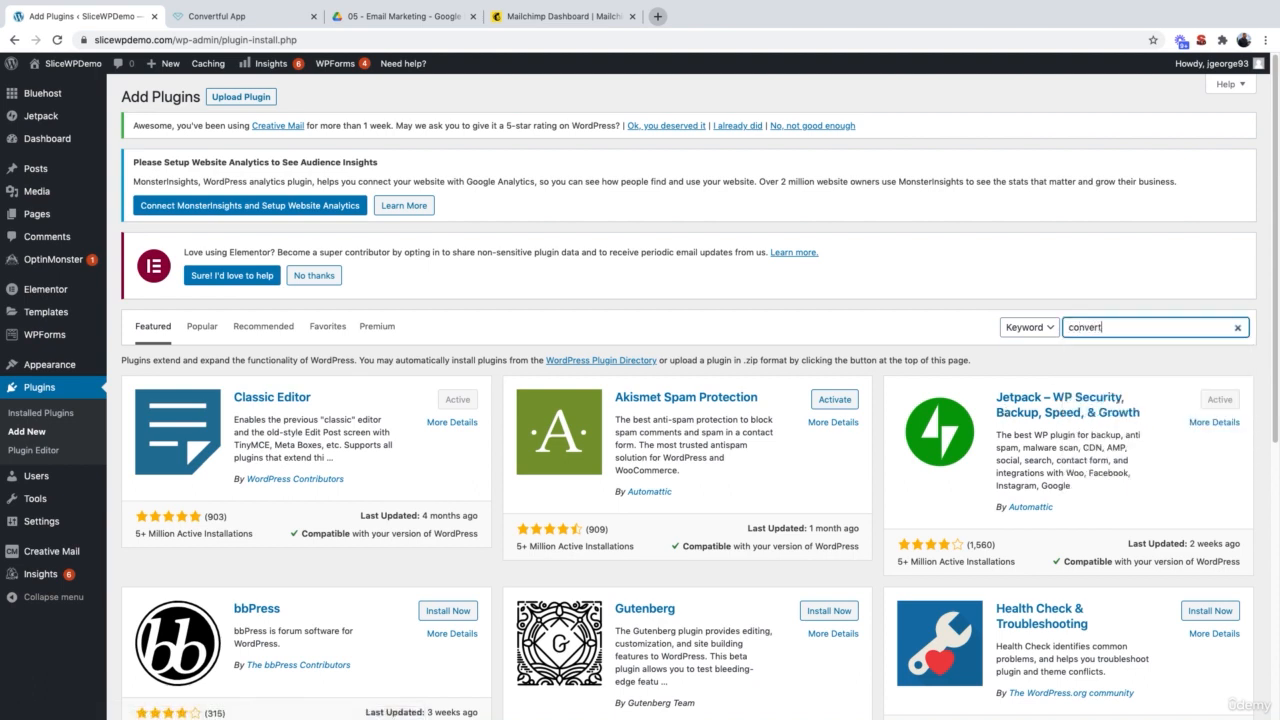
text(ful)
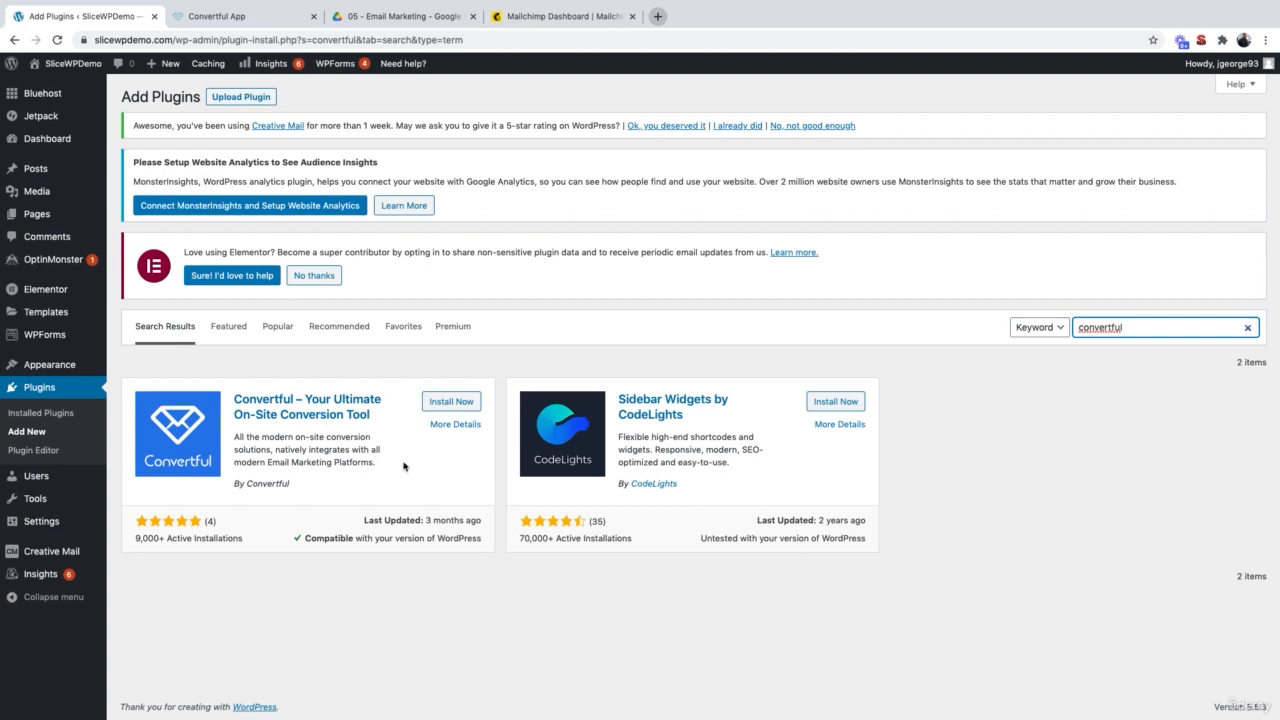
click(463, 403)
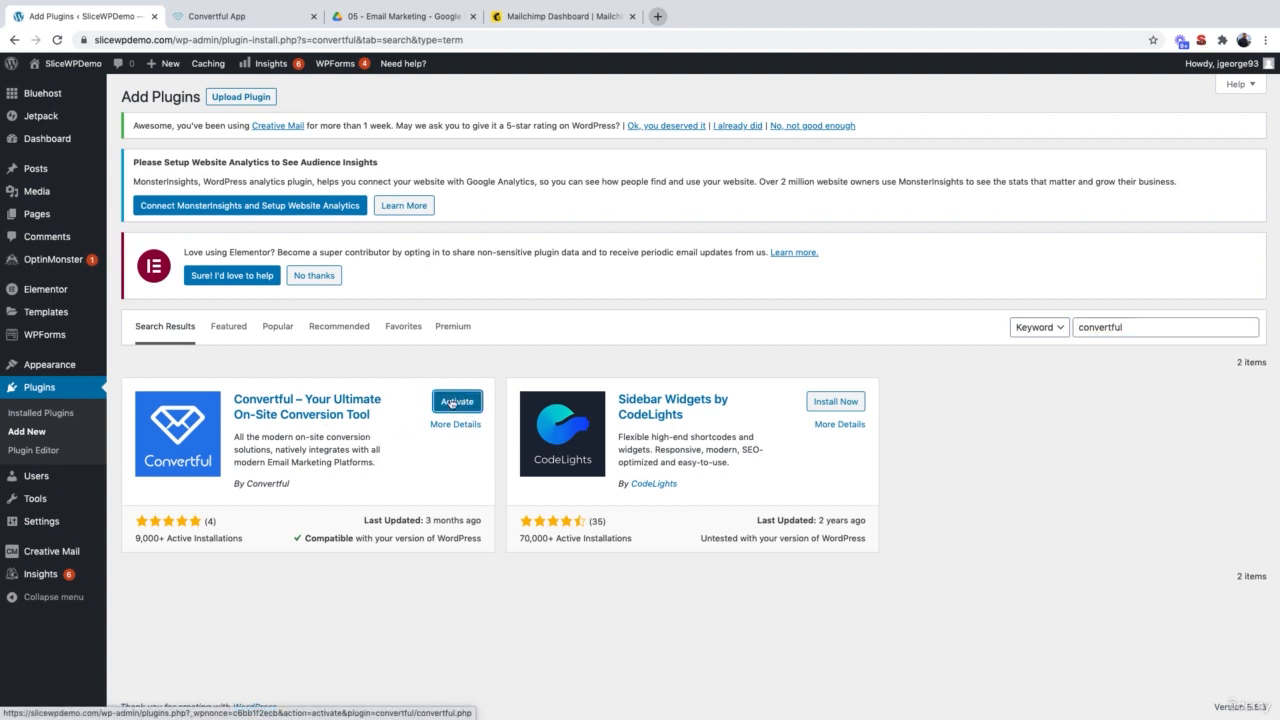
click(457, 401)
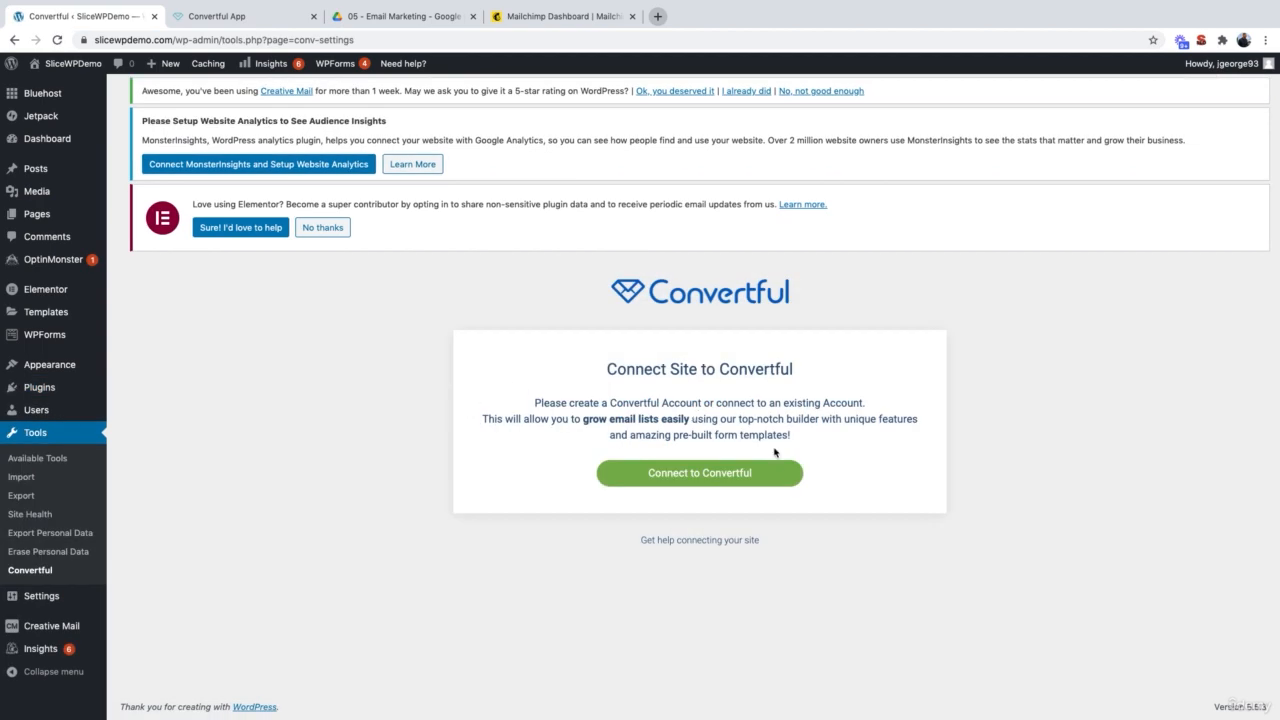
Step: Sign in with the existing Convertful account to connect slicewpdemo.com, then start a new widget
click(773, 479)
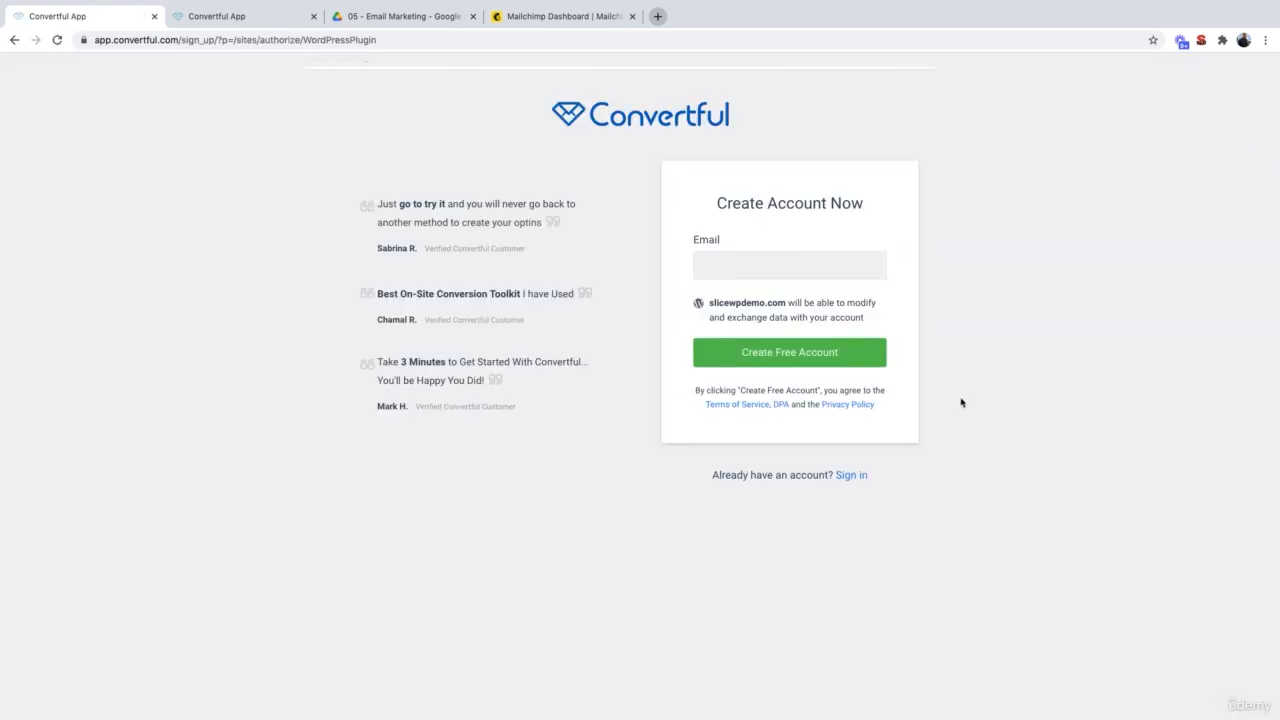
click(852, 476)
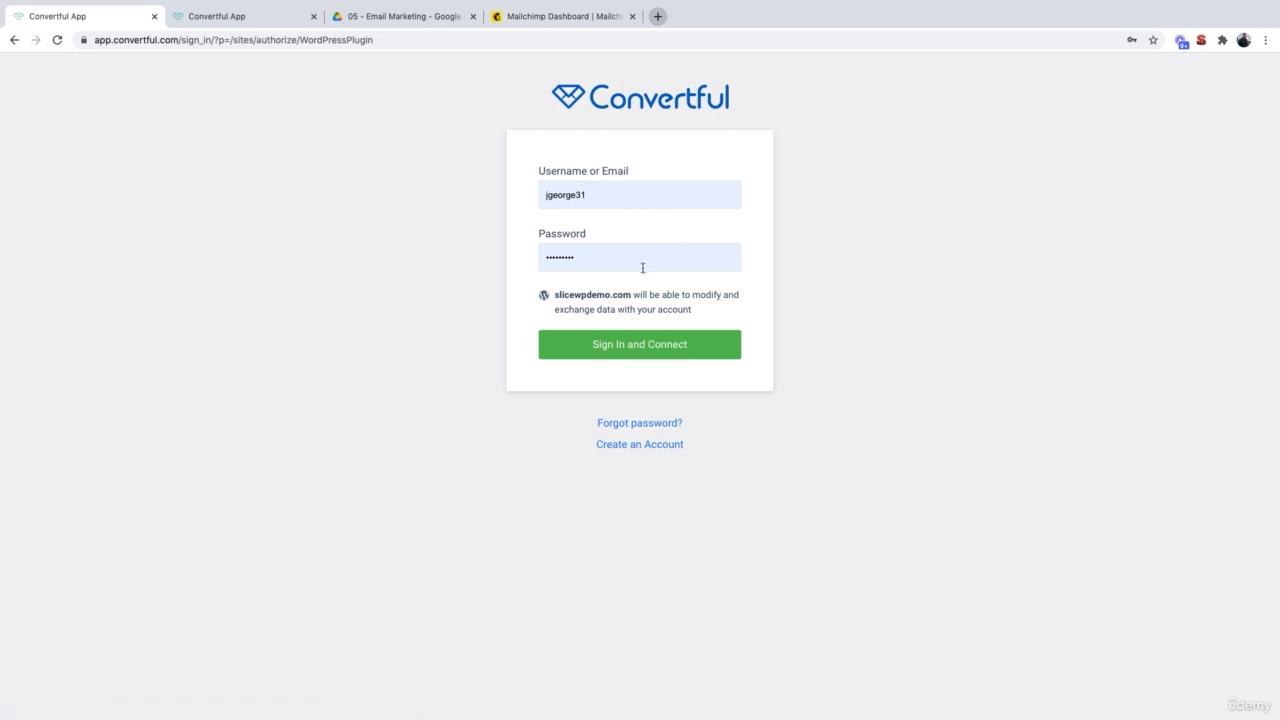
click(700, 345)
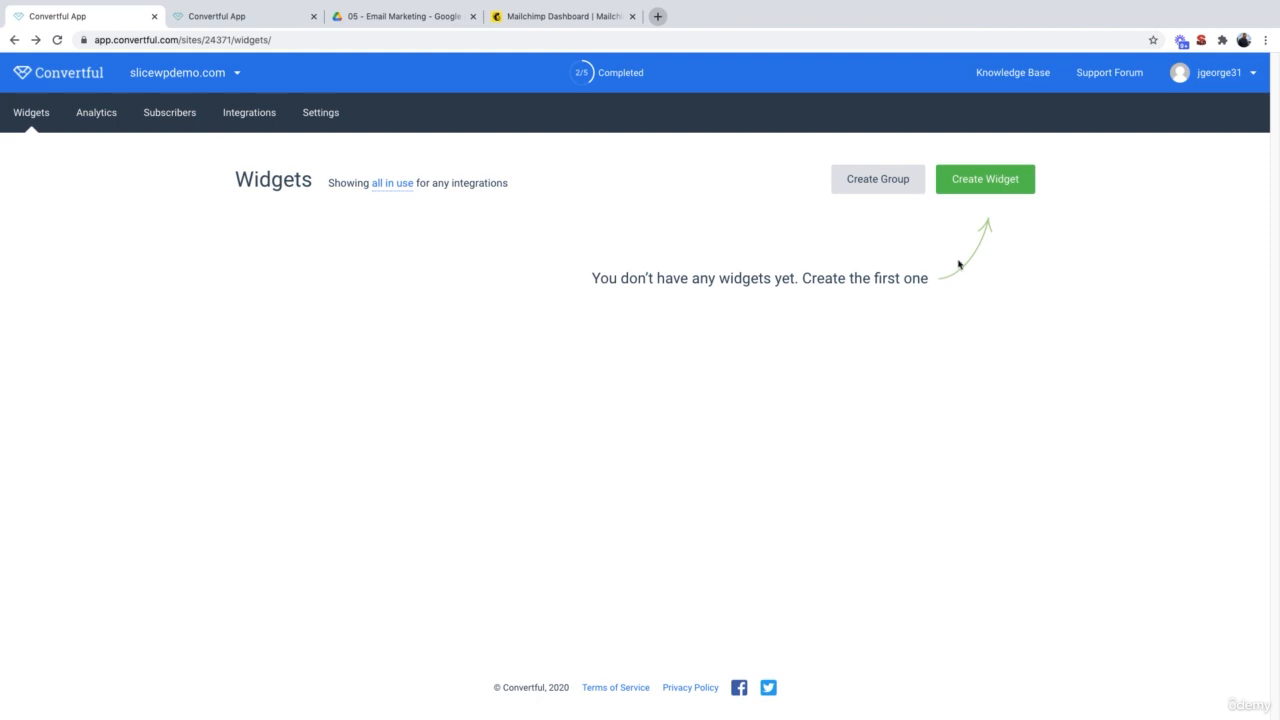
click(988, 183)
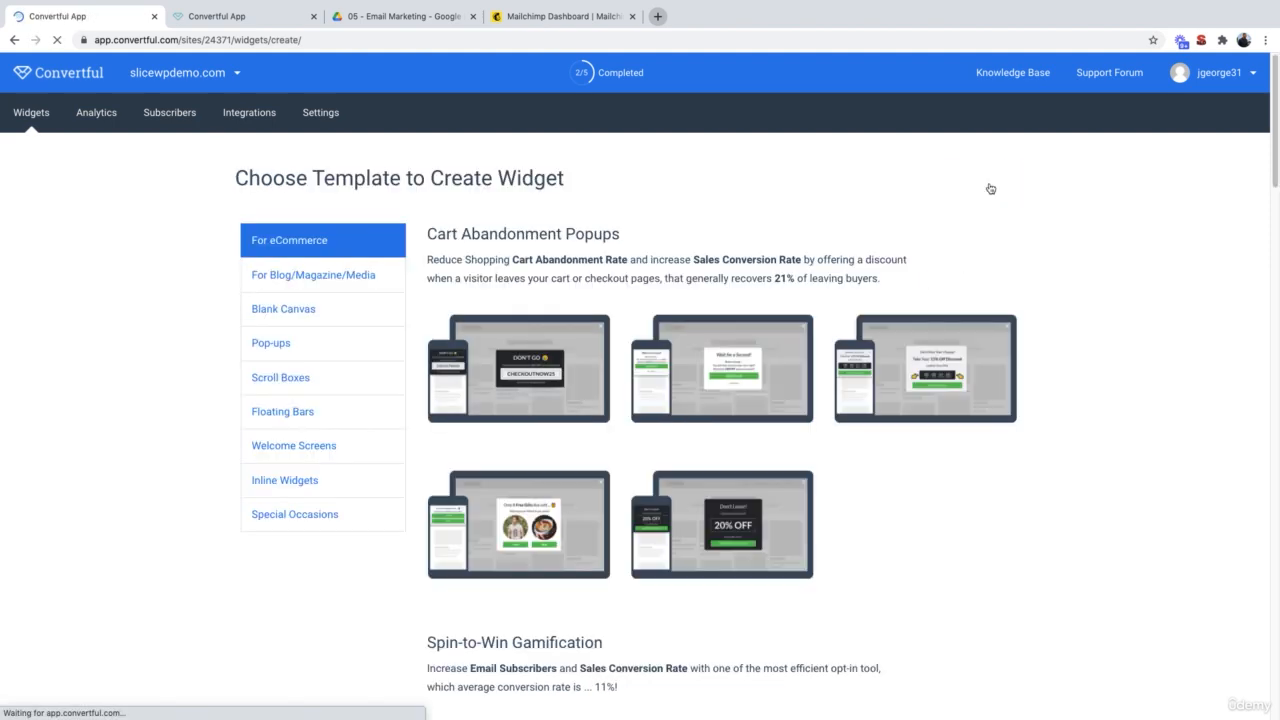
Step: Browse the template gallery, filter to Pop-ups and scroll down to Simple Subscription Pop-ups
scroll(963, 434, down, 2)
scroll(963, 434, down, 12)
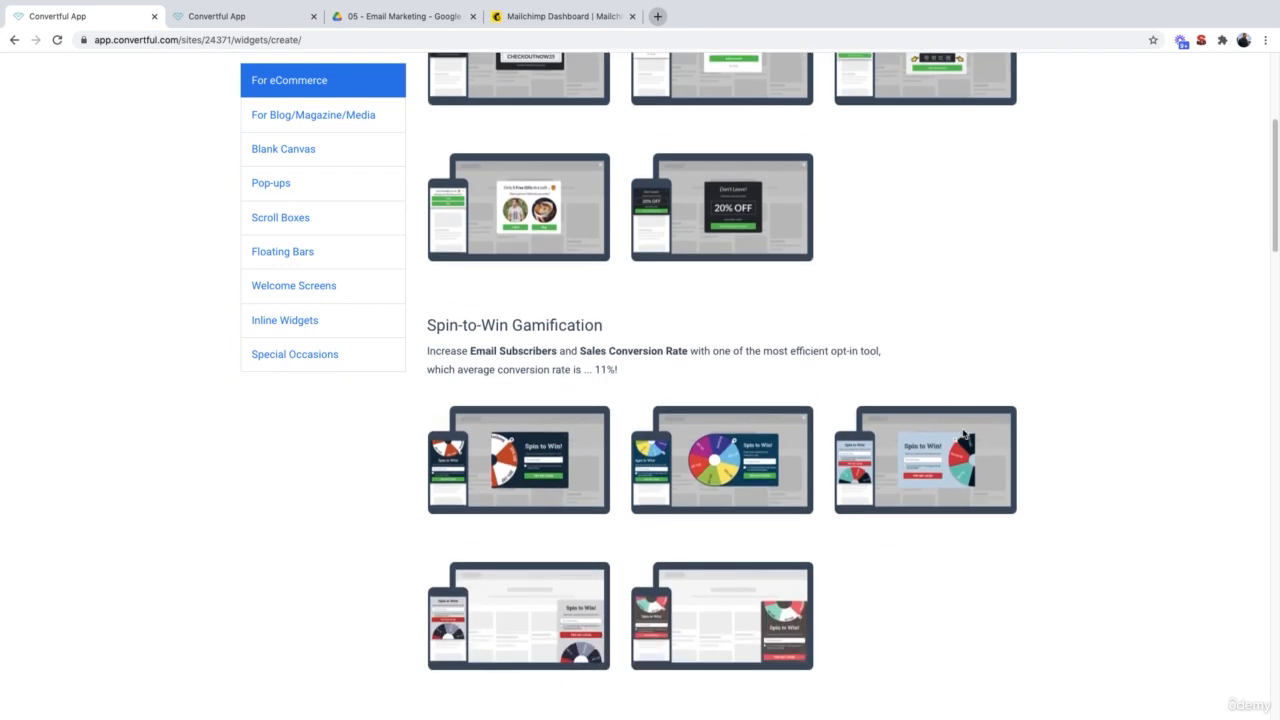
scroll(963, 430, down, 7)
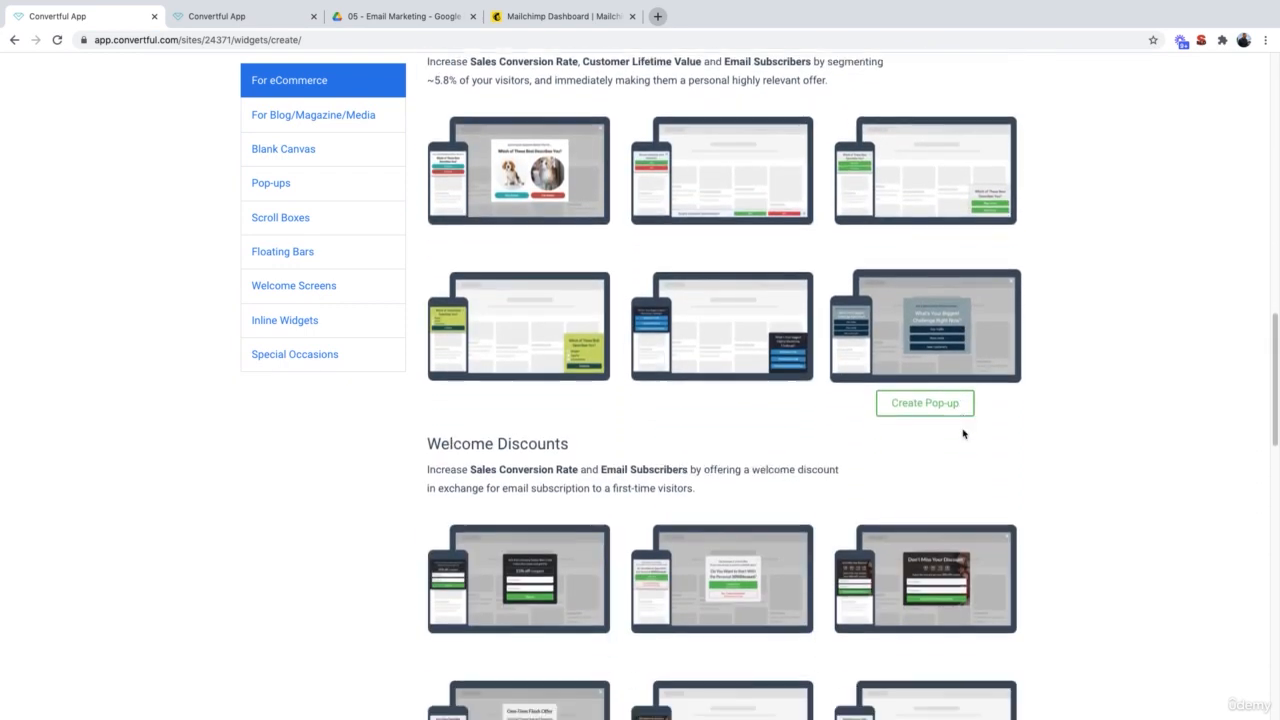
scroll(963, 432, down, 3)
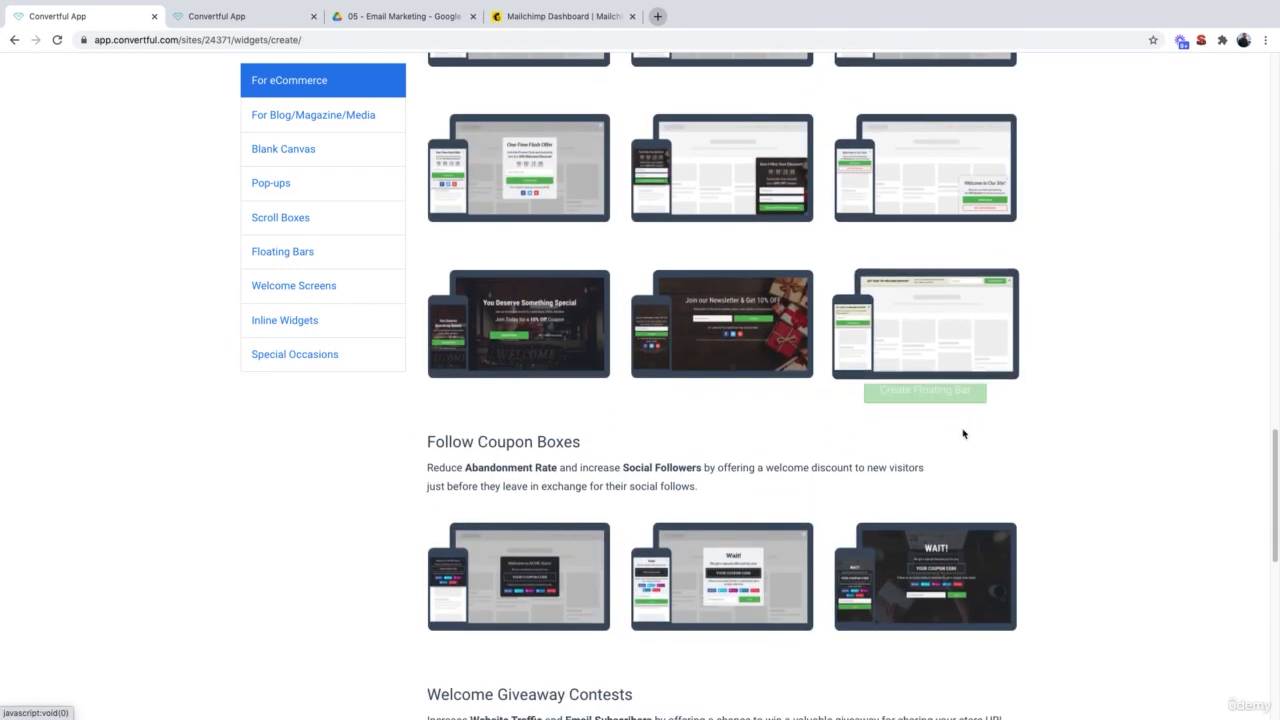
scroll(963, 430, up, 10)
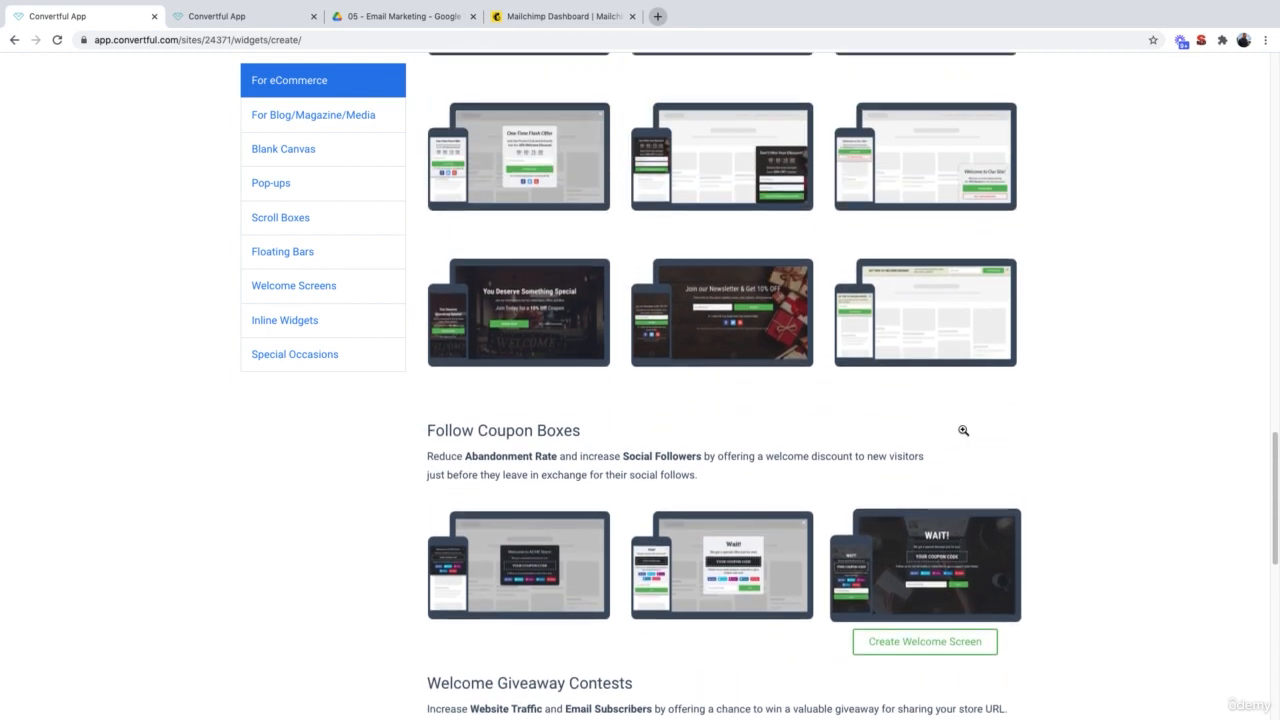
scroll(963, 430, up, 7)
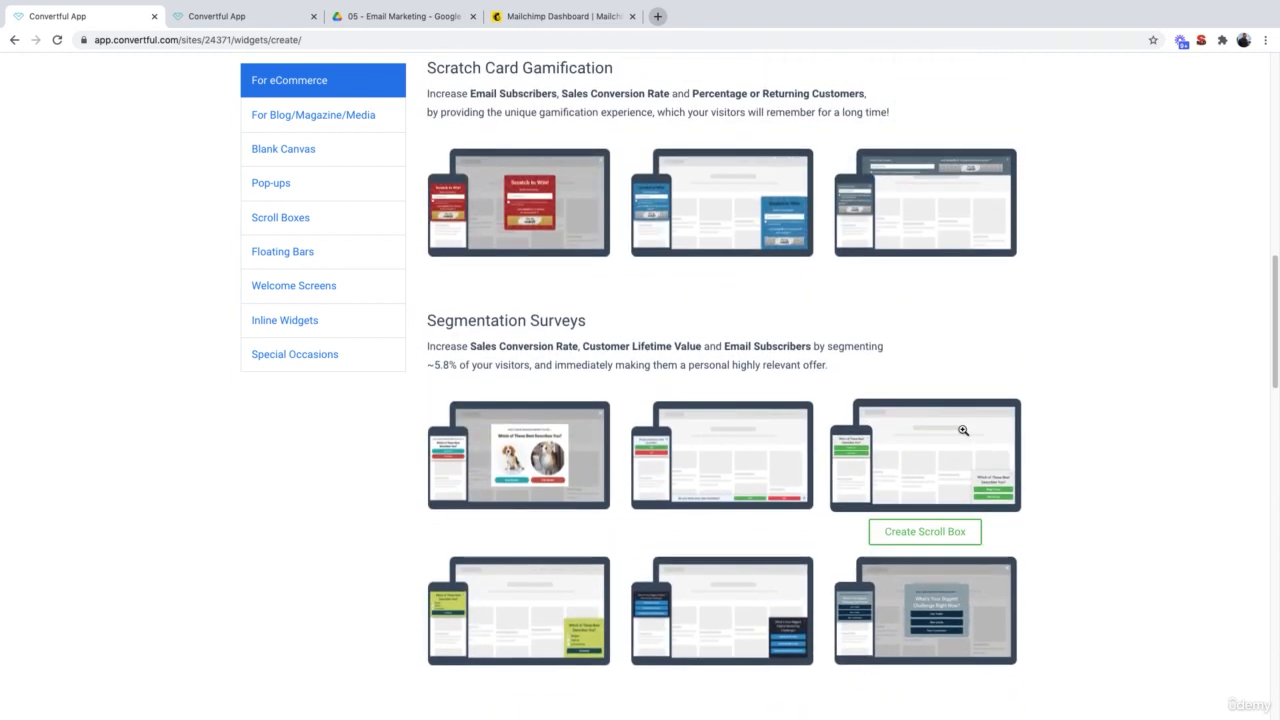
scroll(963, 433, up, 6)
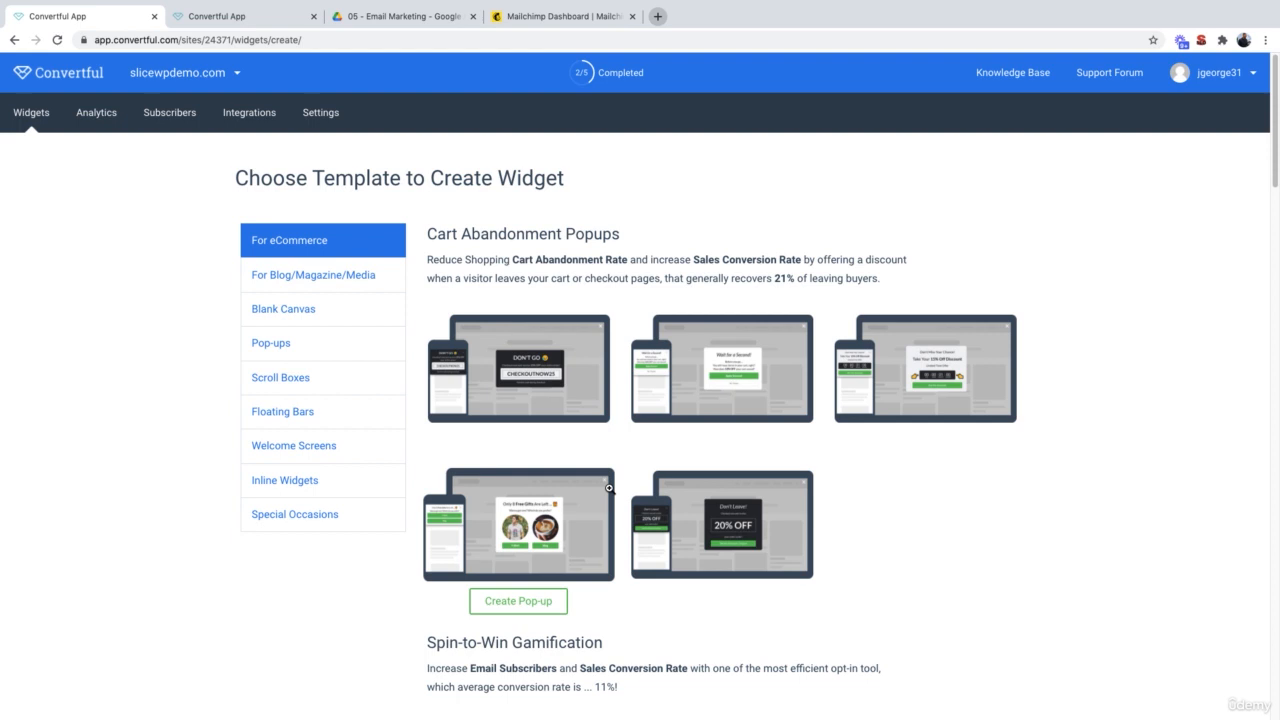
click(298, 347)
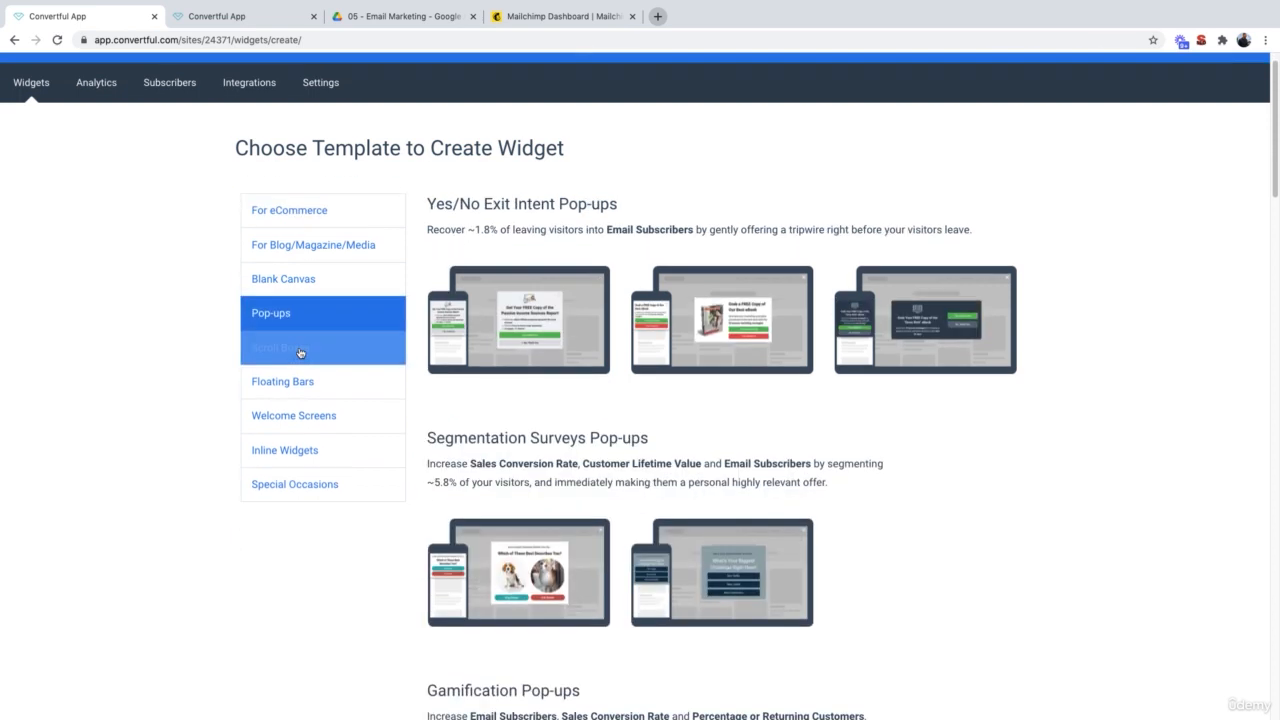
scroll(480, 560, down, 4)
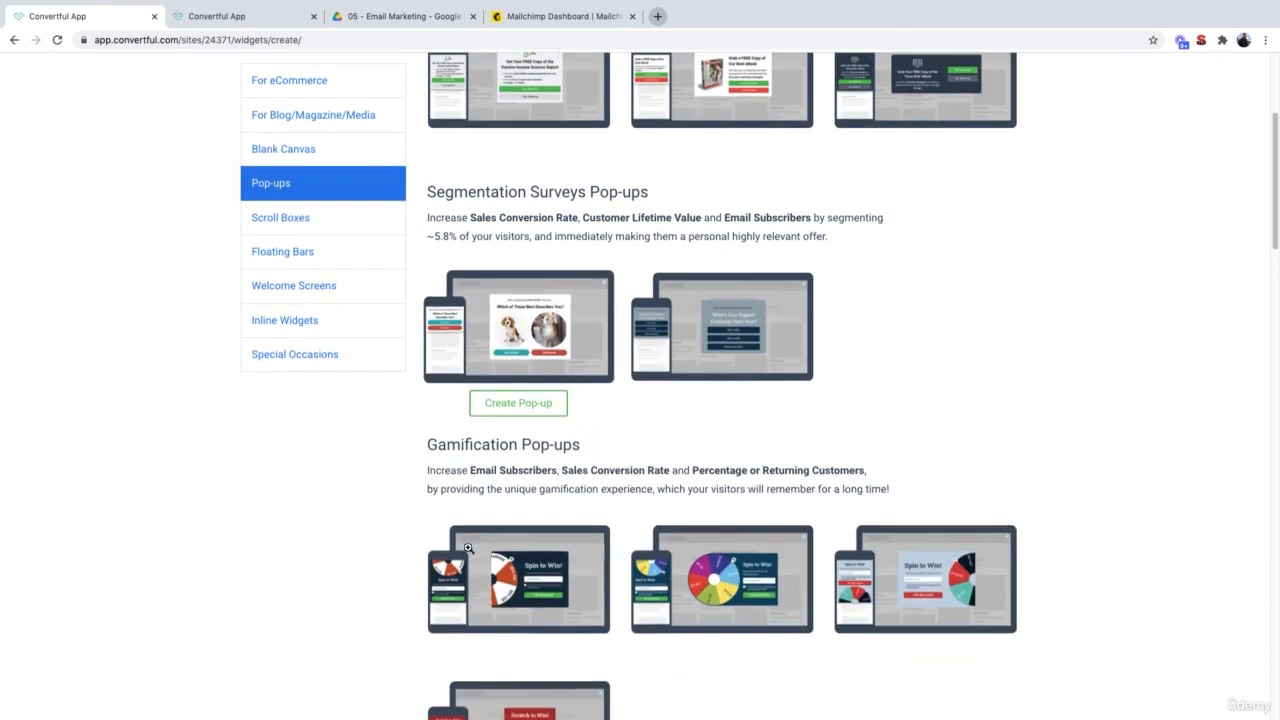
scroll(467, 548, down, 7)
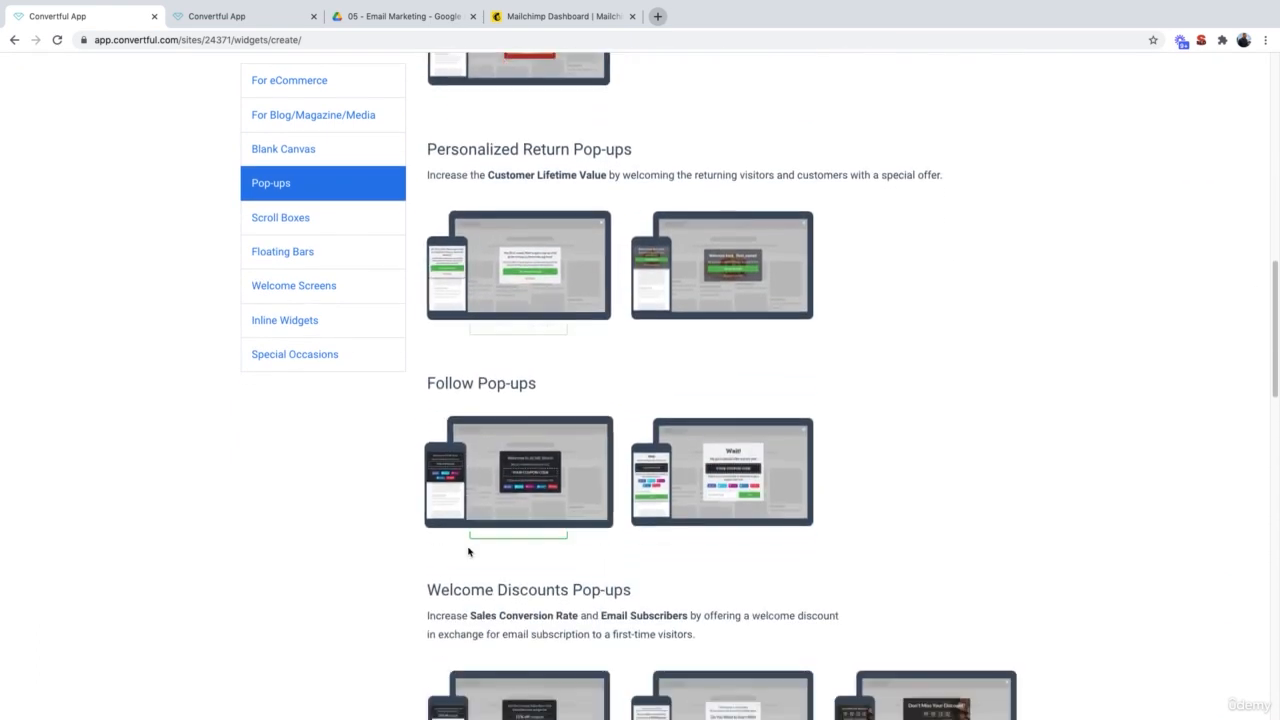
scroll(468, 549, down, 9)
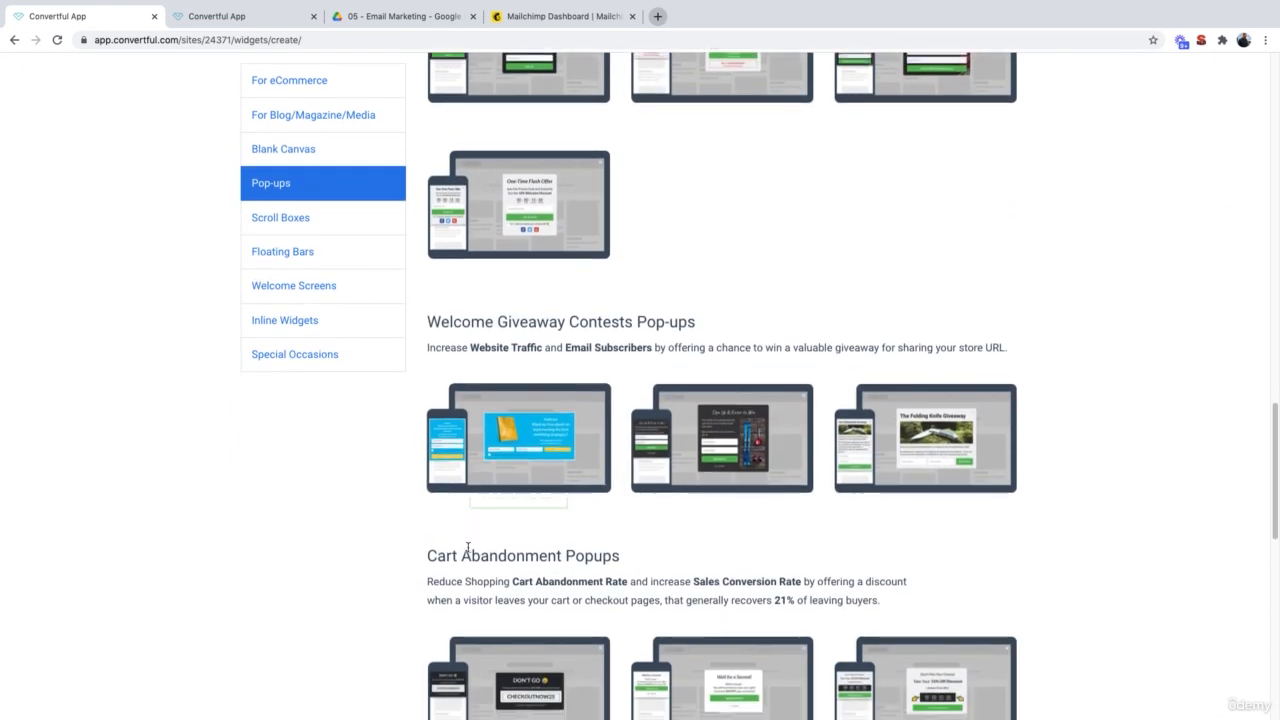
scroll(467, 548, down, 4)
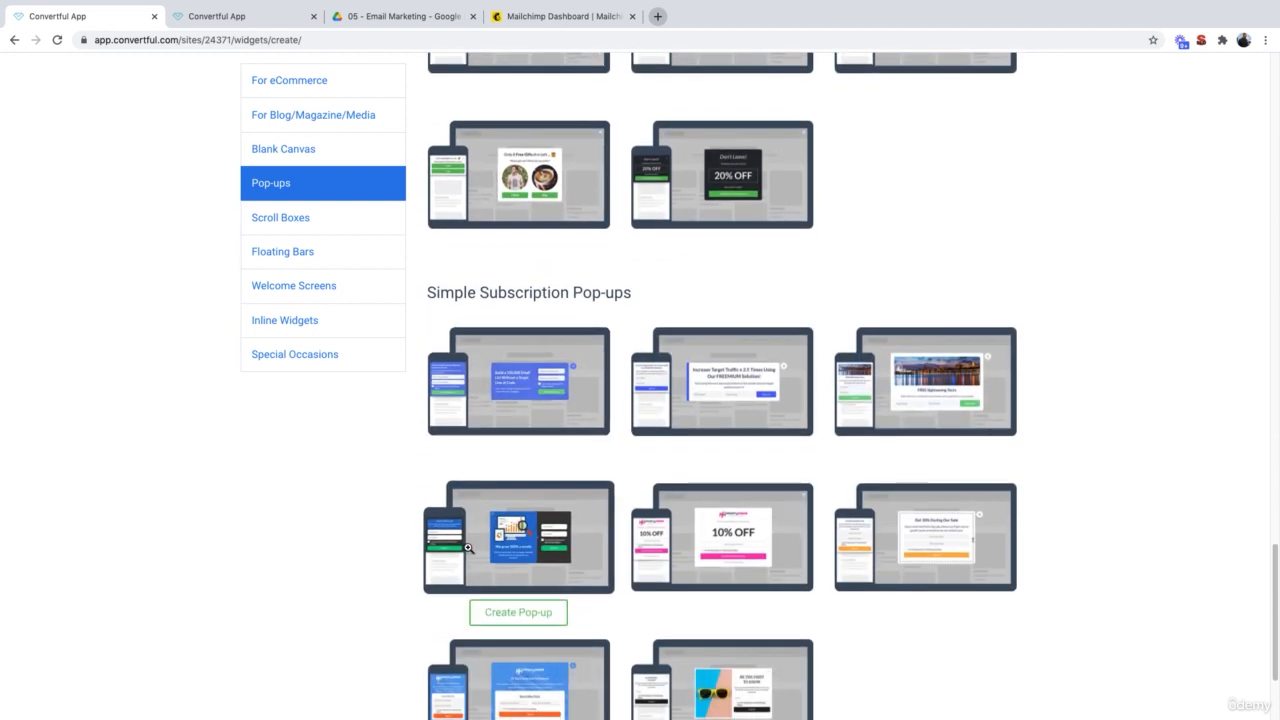
scroll(560, 455, down, 1)
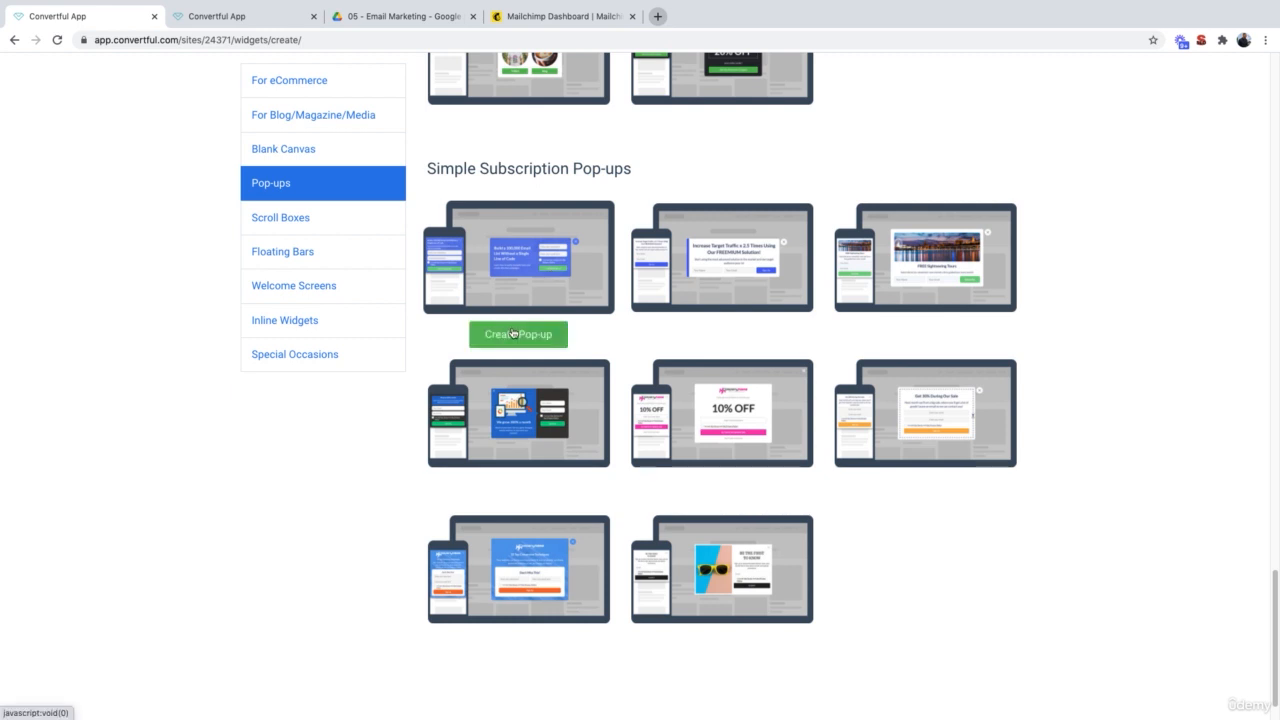
Step: Create a pop-up from the first Simple Subscription template headlined 'Subscribe to our monthly newsletter!'
click(513, 334)
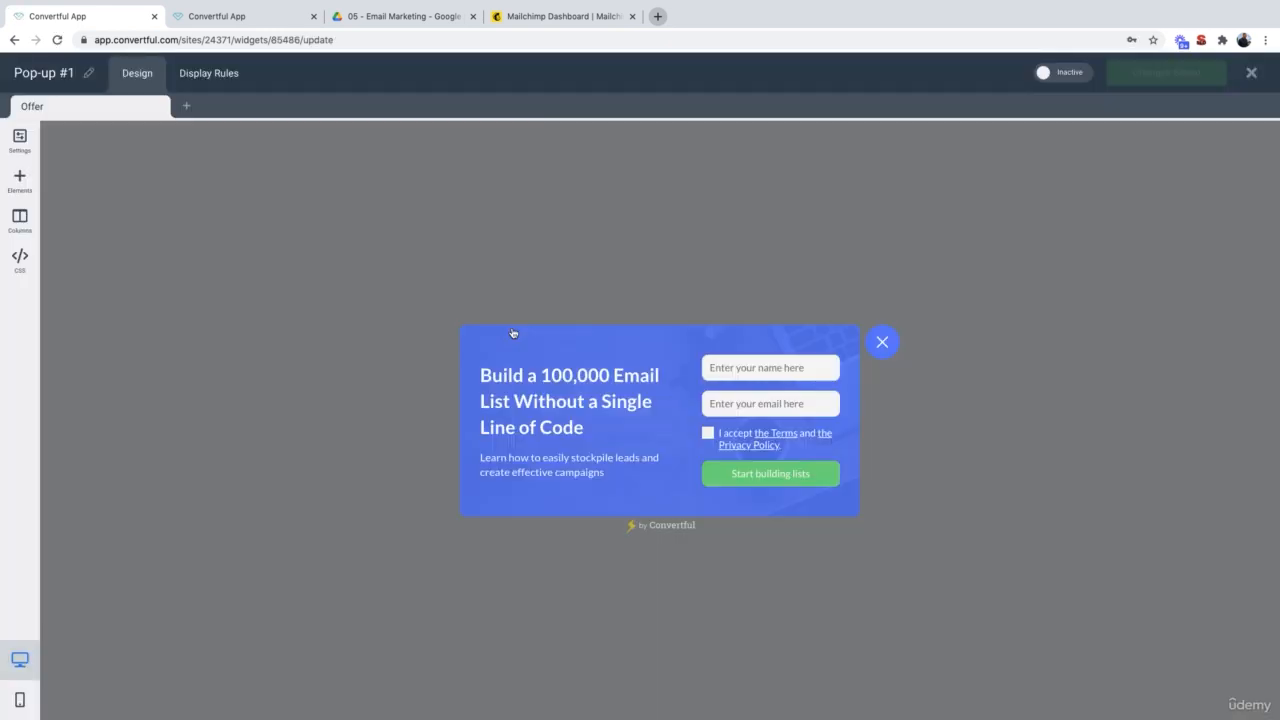
click(546, 410)
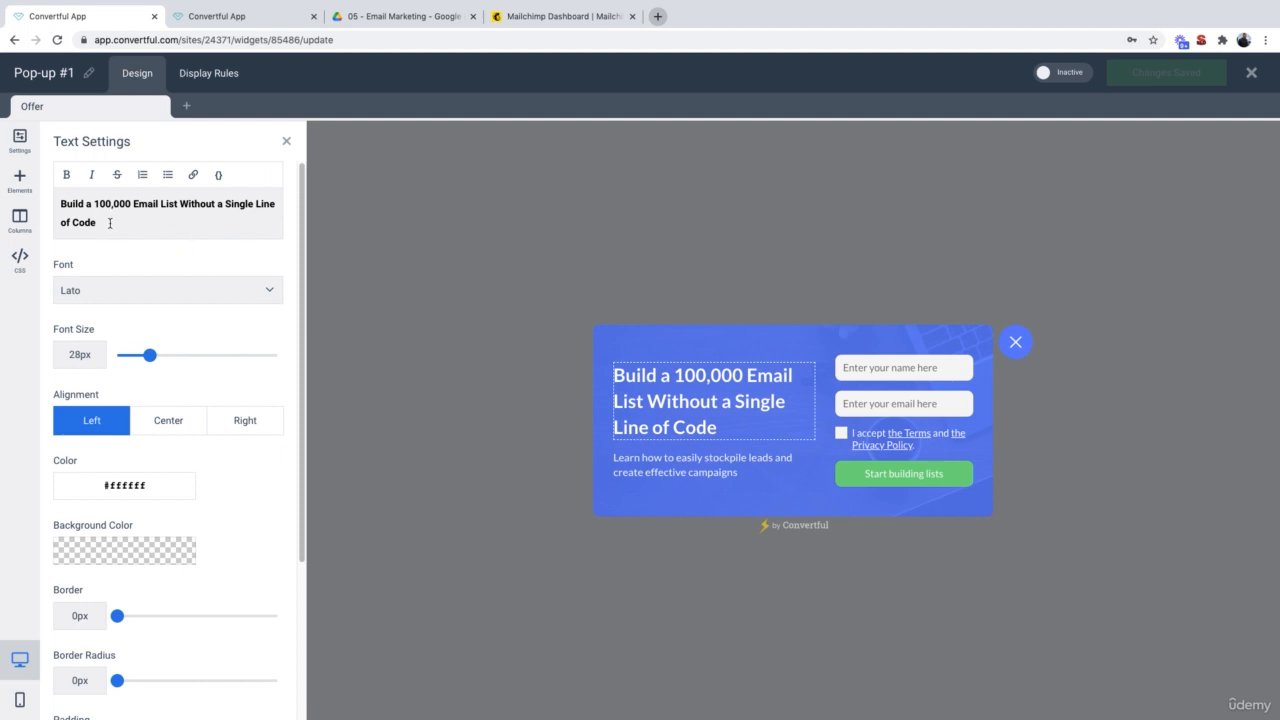
drag(110, 223, 52, 206)
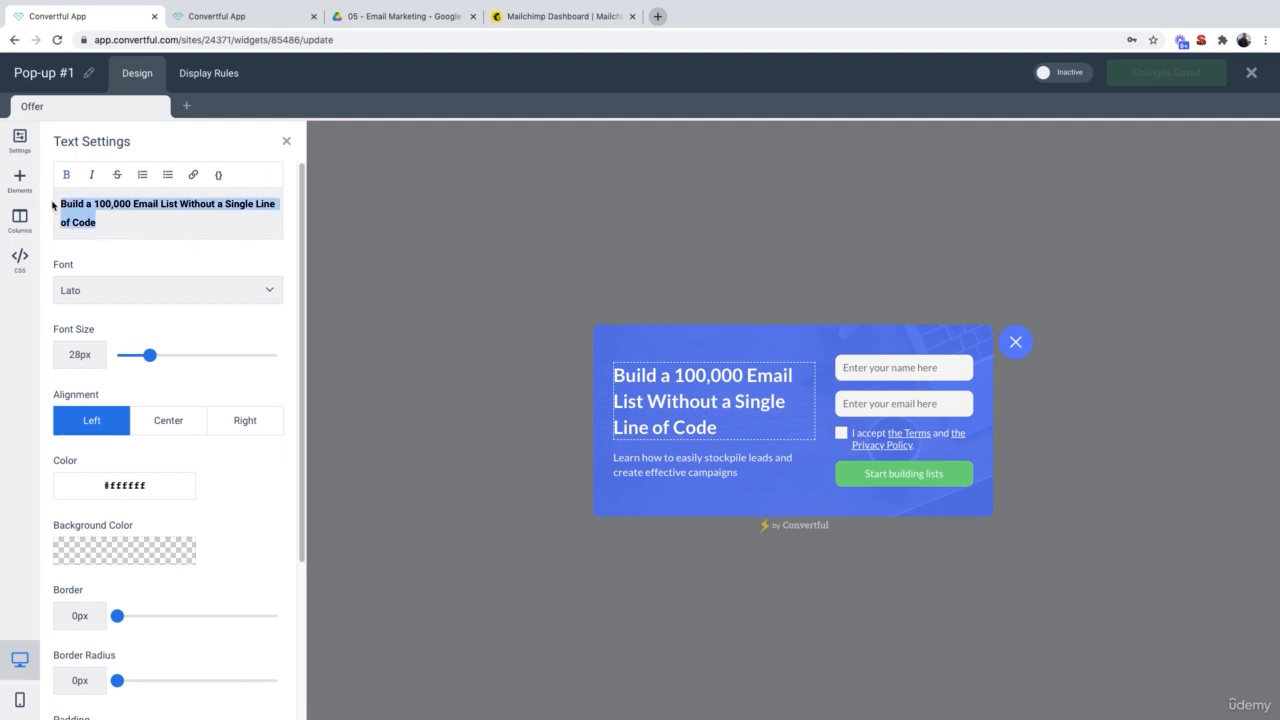
key(BackSpace)
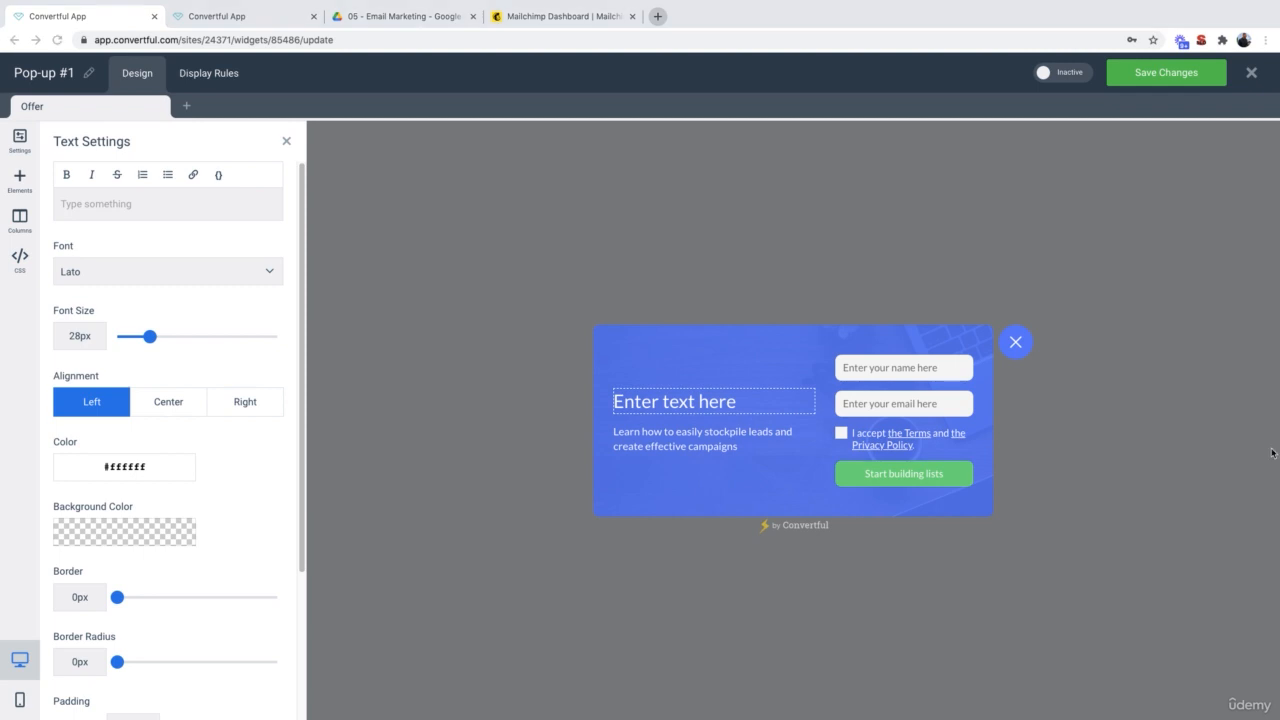
click(83, 211)
text(Subscribe to our monthly newsletter!)
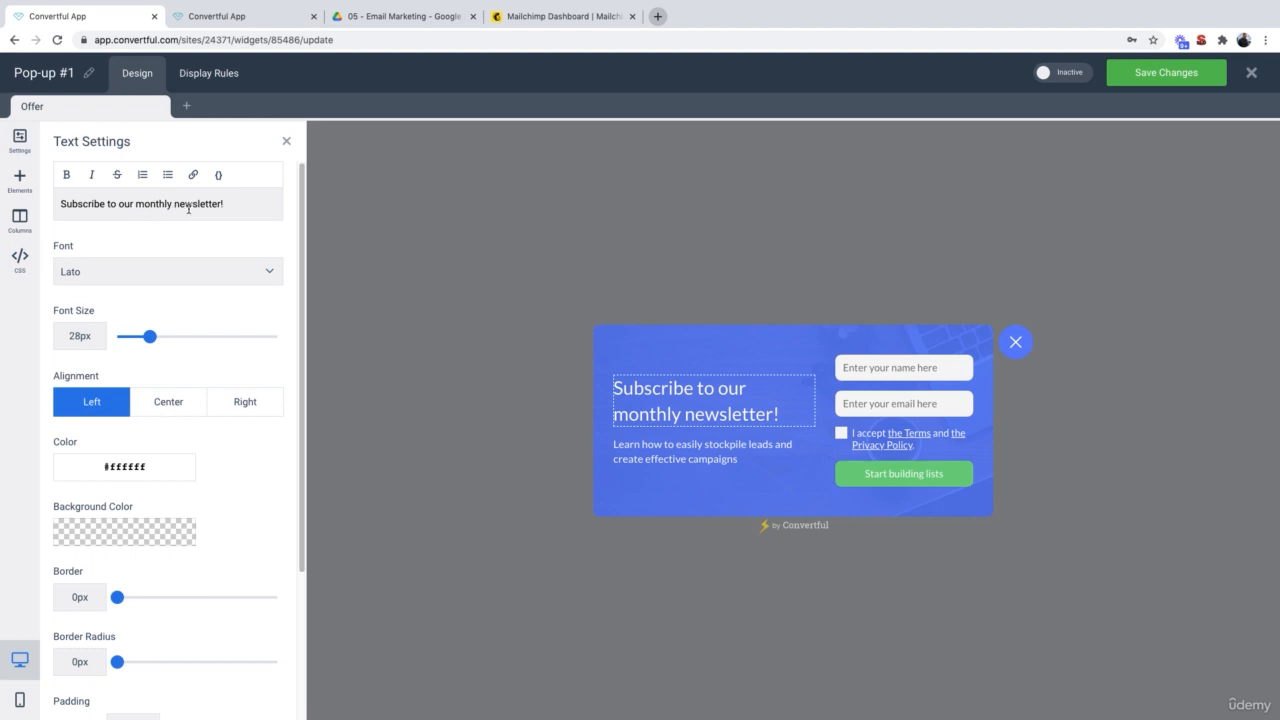
Step: Replace the pop-up's description with the tips-and-tricks text
click(694, 446)
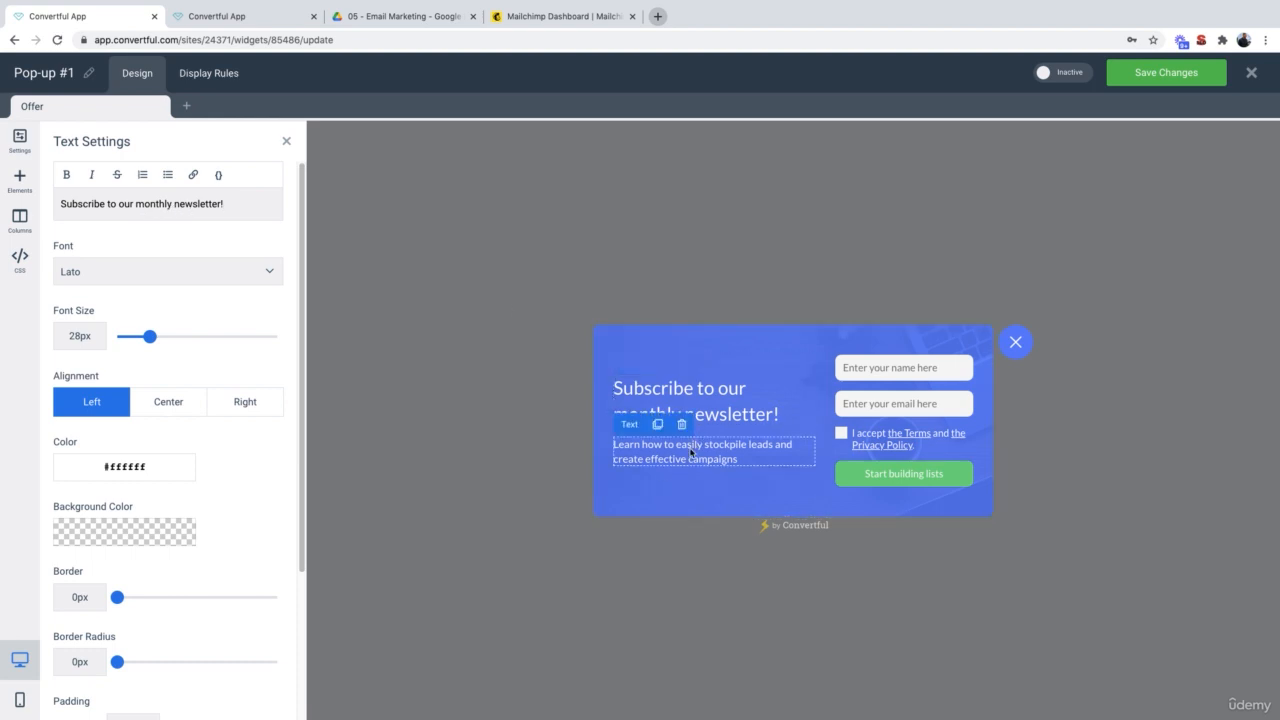
triple_click(177, 223)
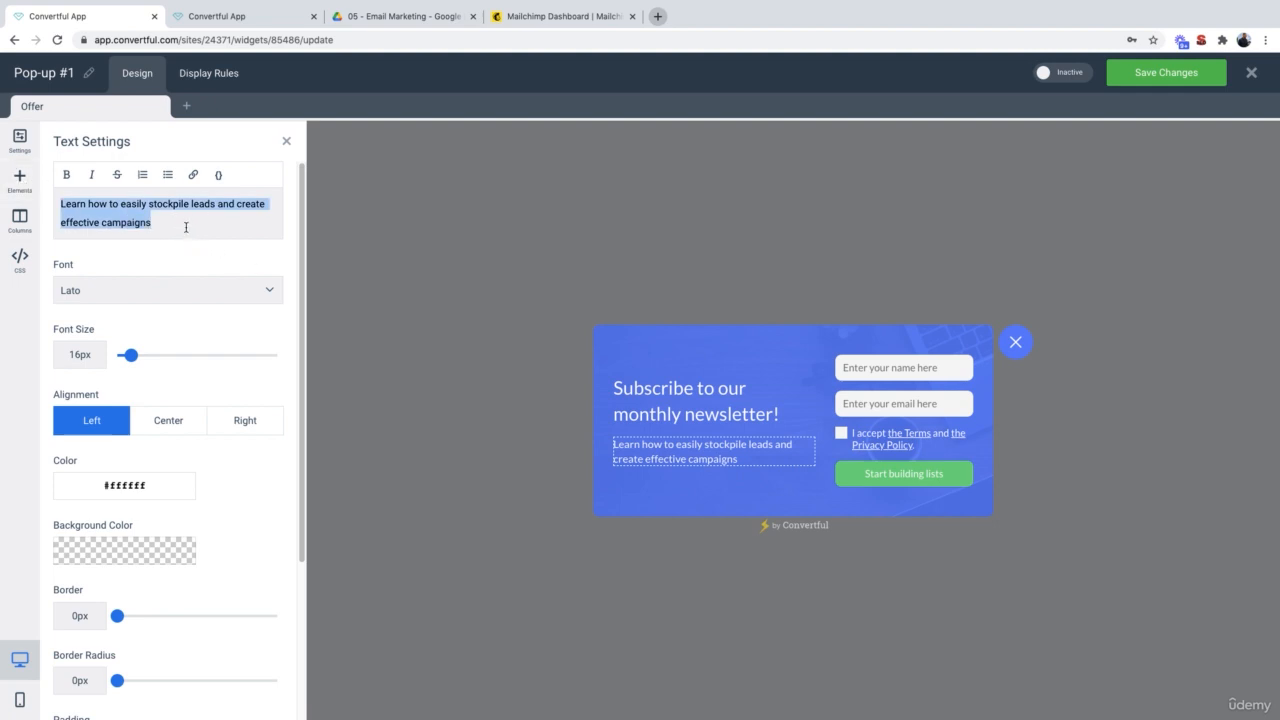
text(Get exclusive tips and tricks on how to set up effective digital marketing campaigns.)
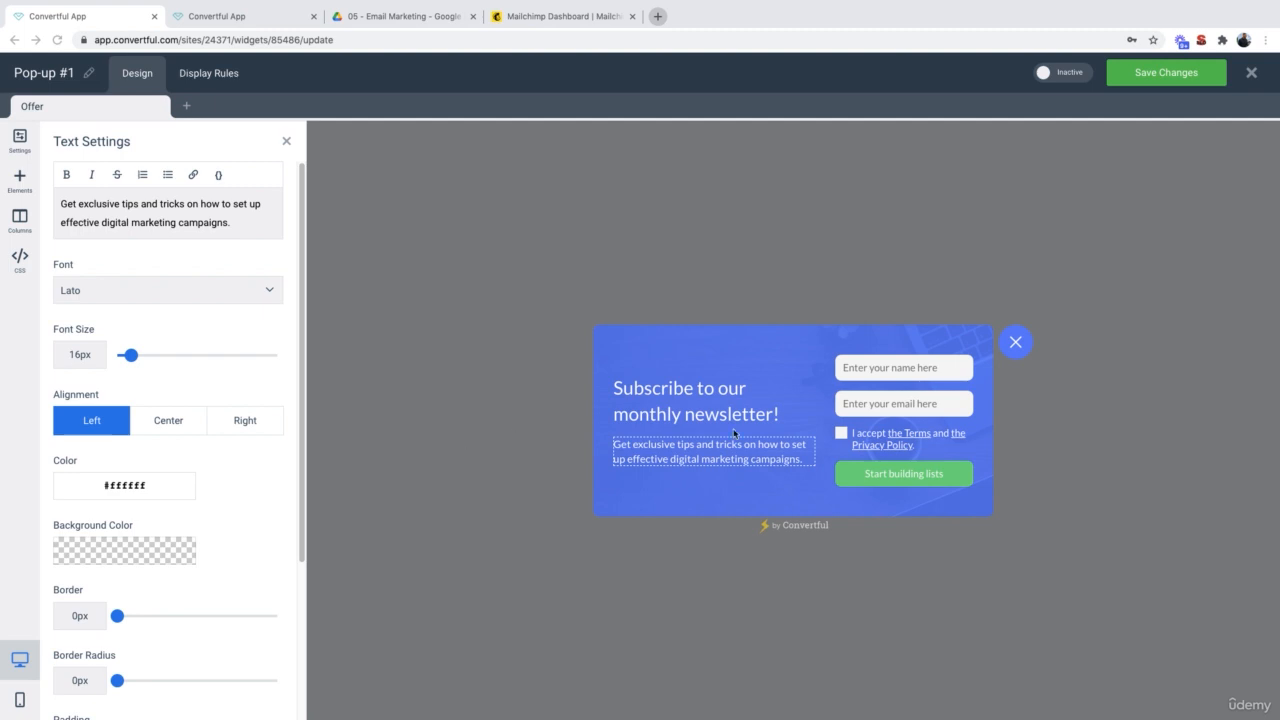
Step: Relabel the submit button from 'Start building lists' to 'Subscribe for free'
click(884, 474)
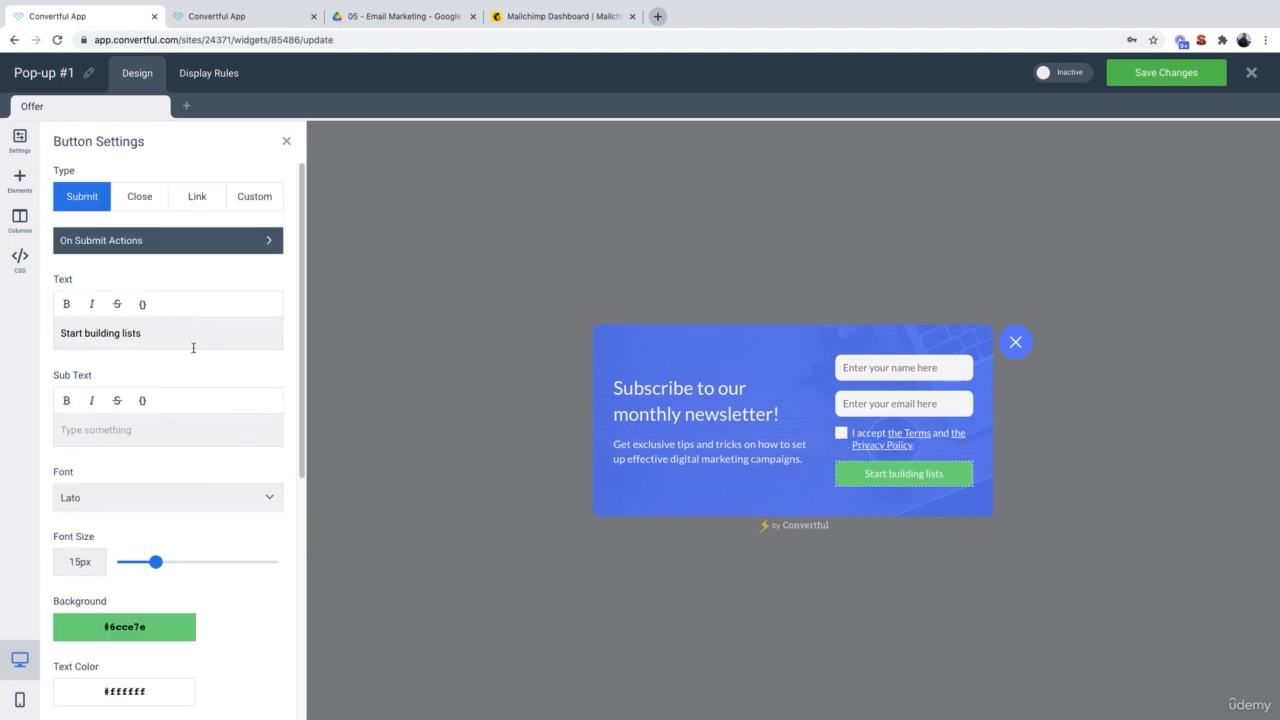
drag(152, 333, 34, 327)
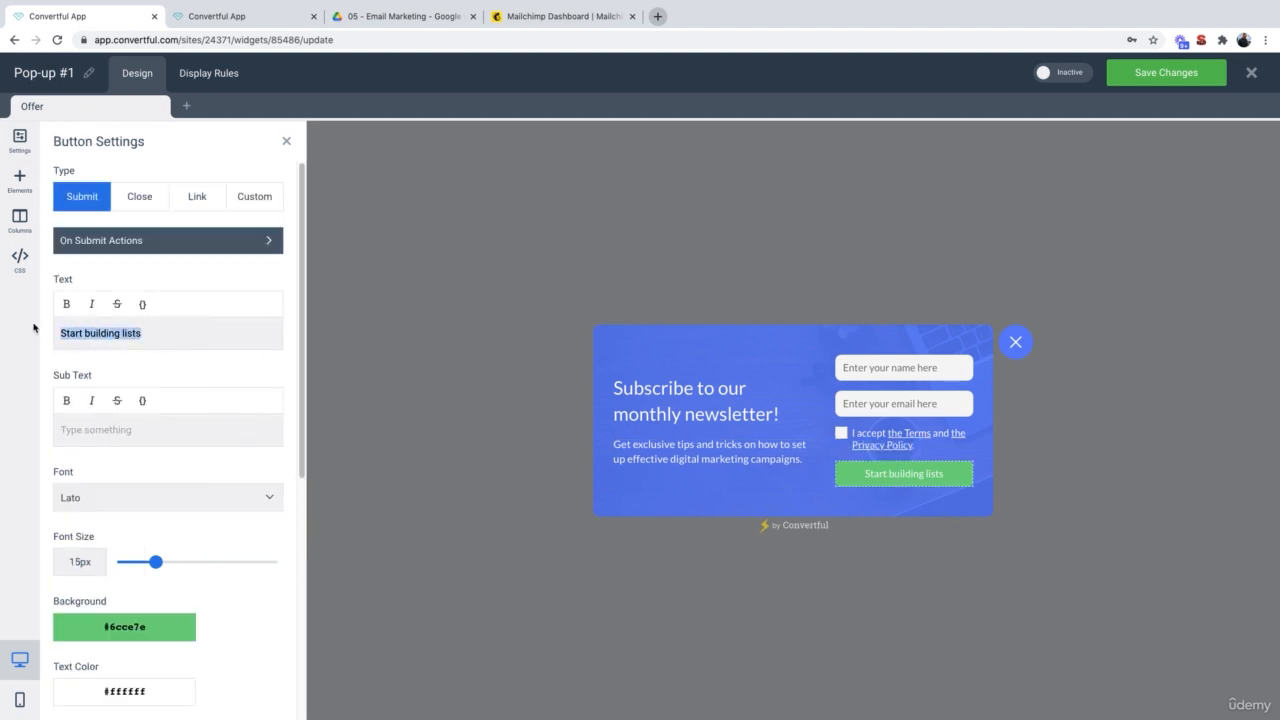
key(super+v)
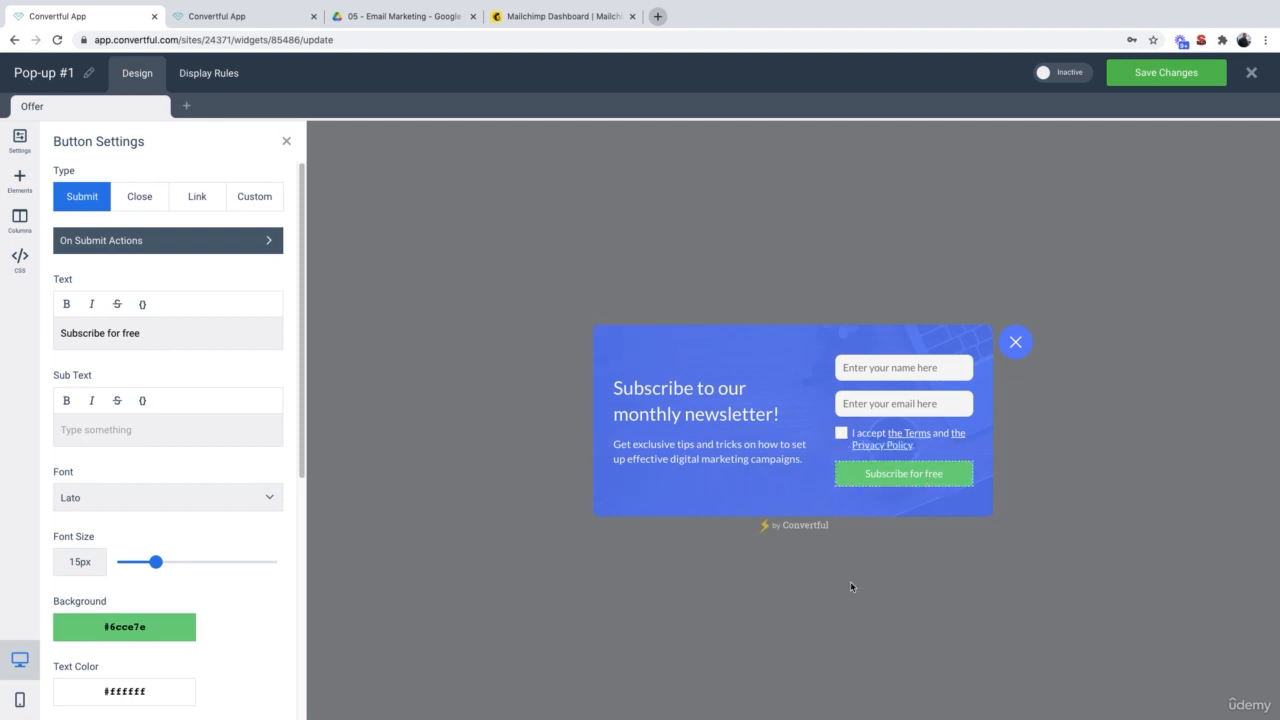
click(656, 341)
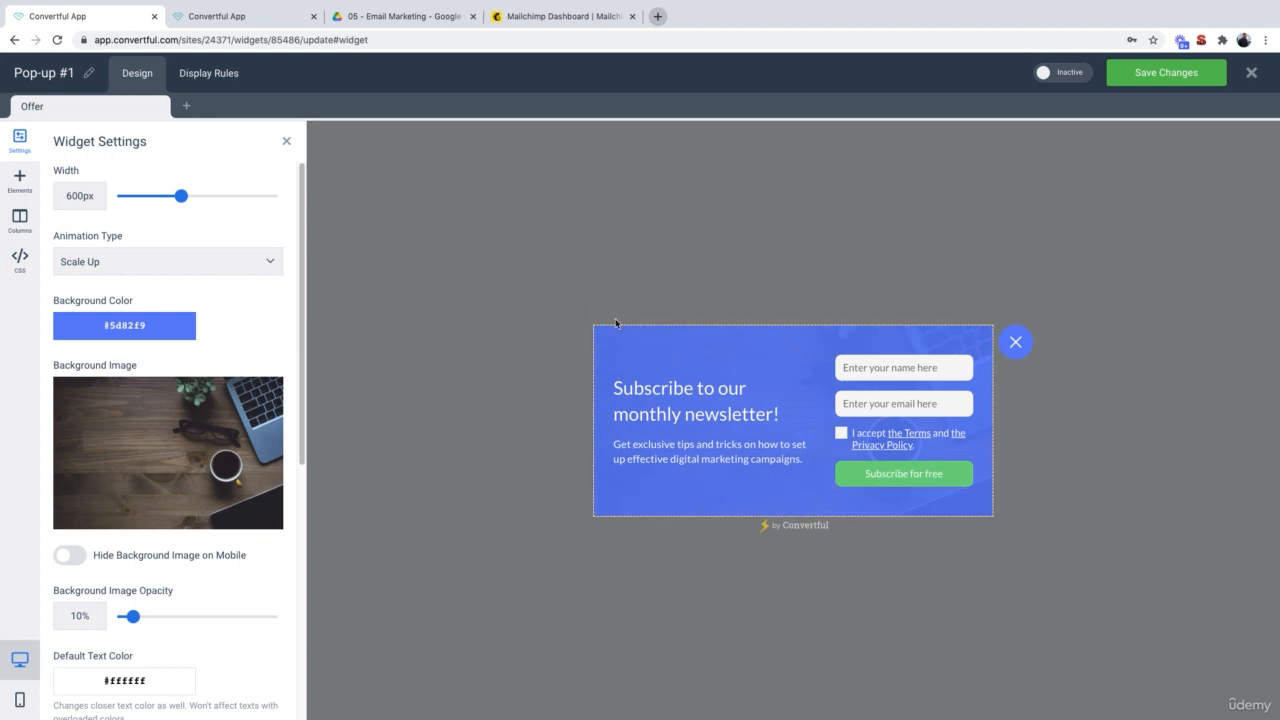
mouse_move(193, 452)
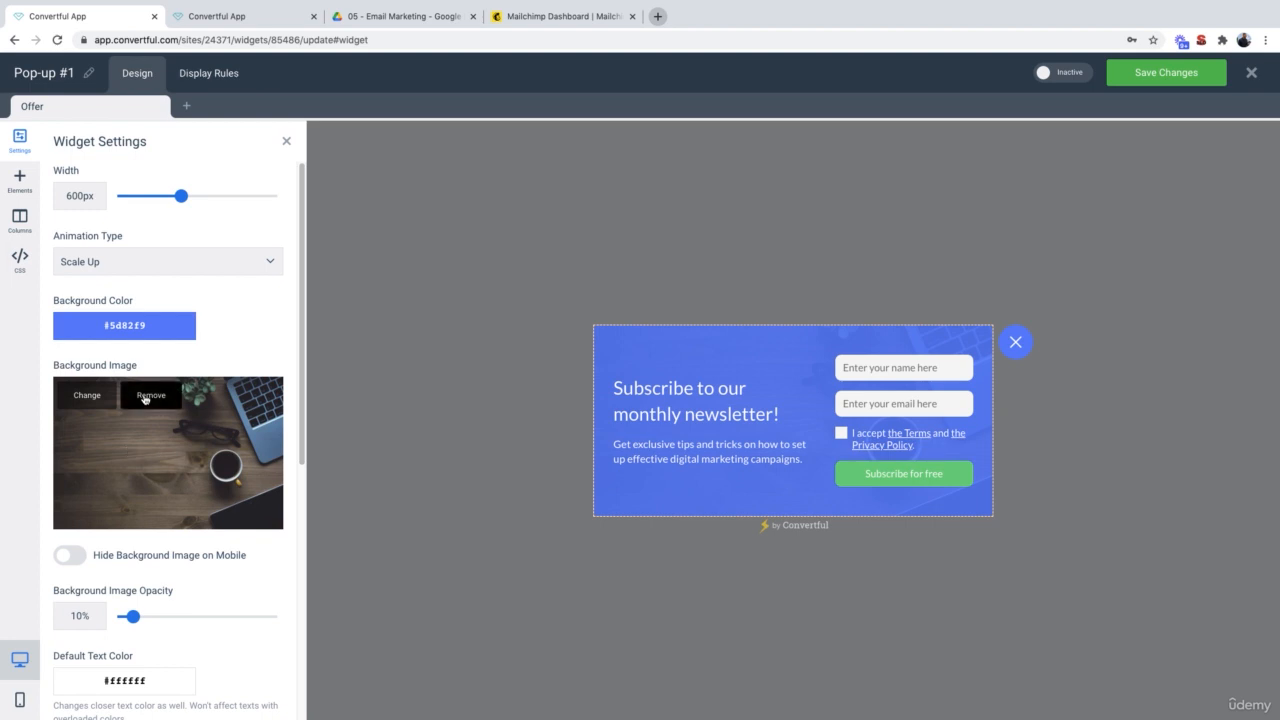
click(89, 402)
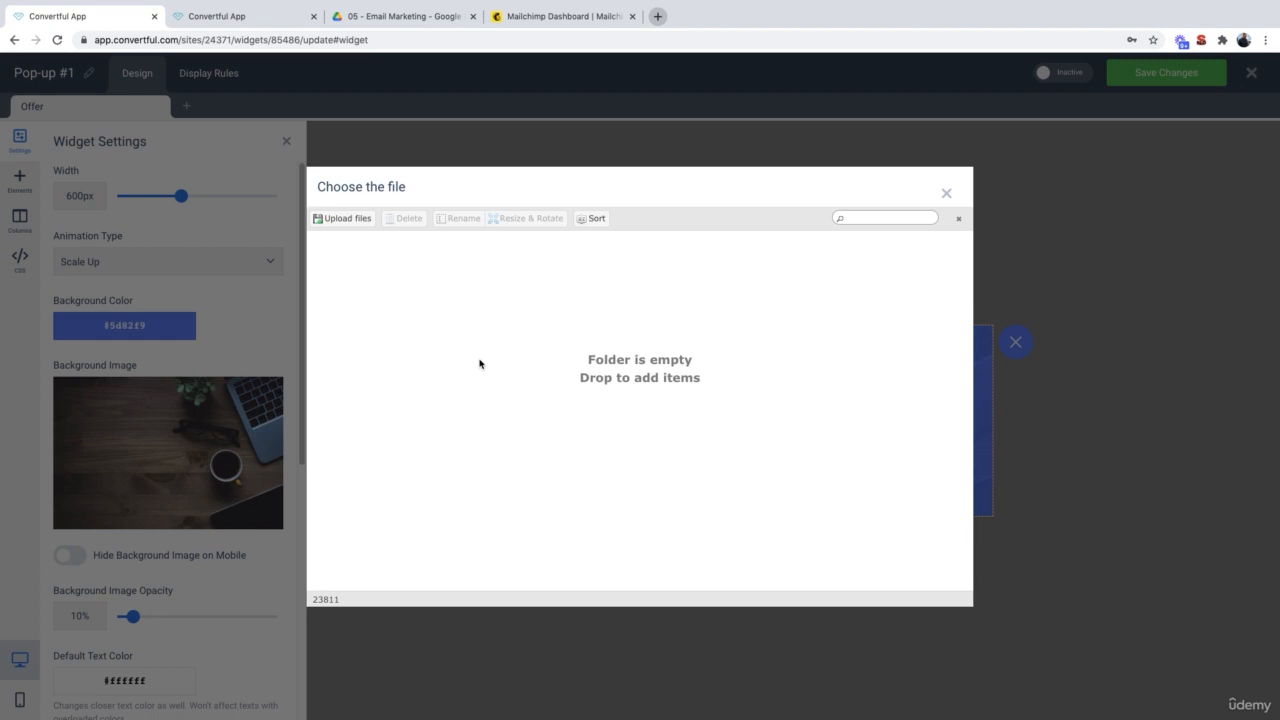
click(946, 193)
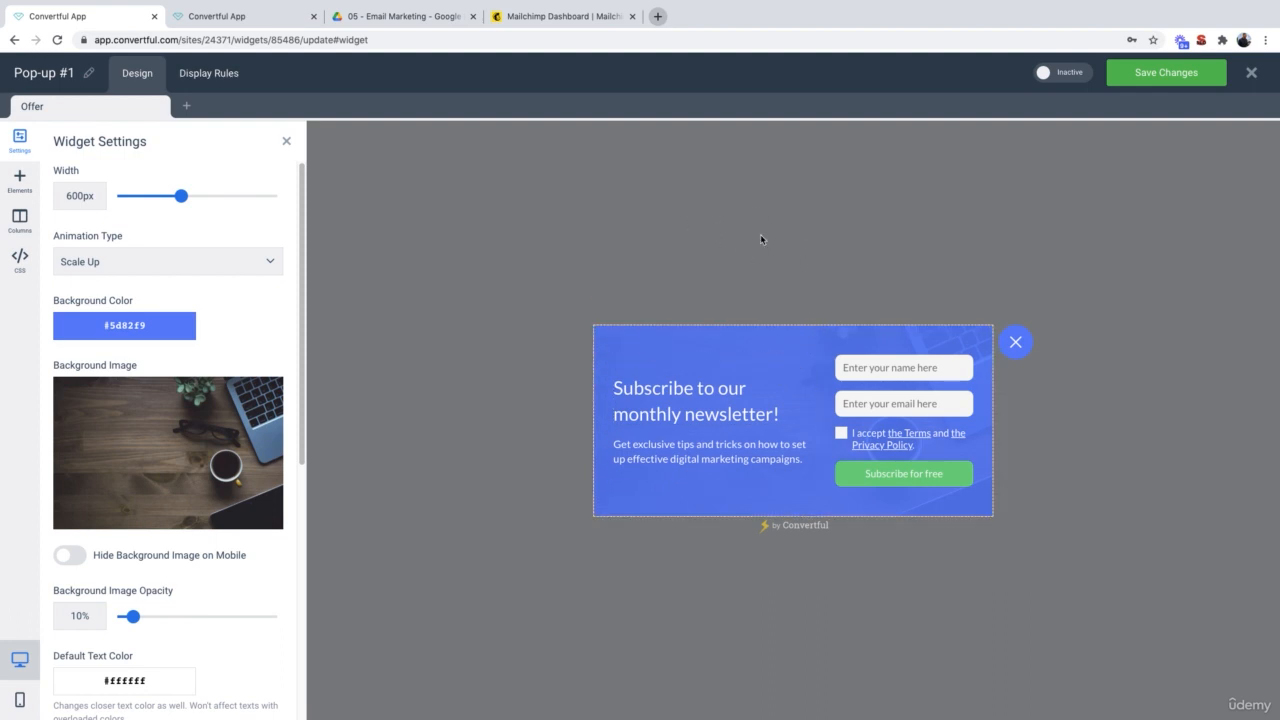
Step: In Display Rules, drop exit intent and show the pop-up after 50% page scroll
click(213, 75)
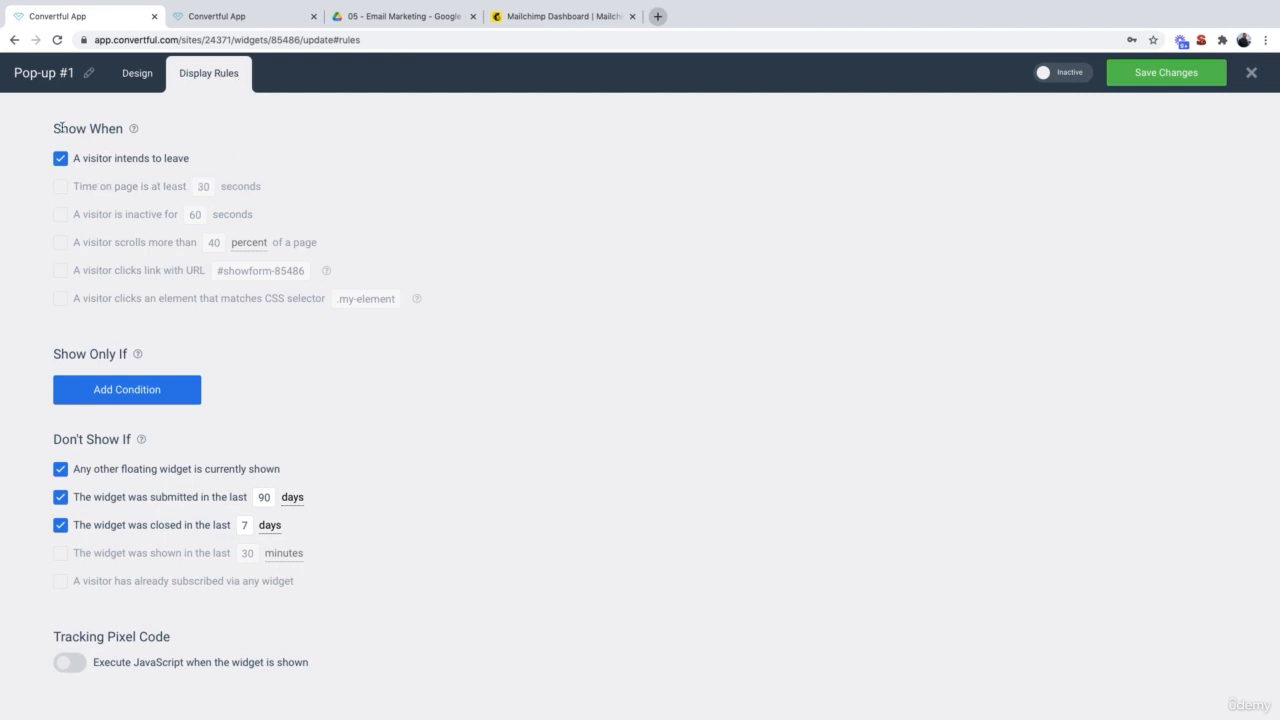
mouse_move(125, 134)
click(58, 162)
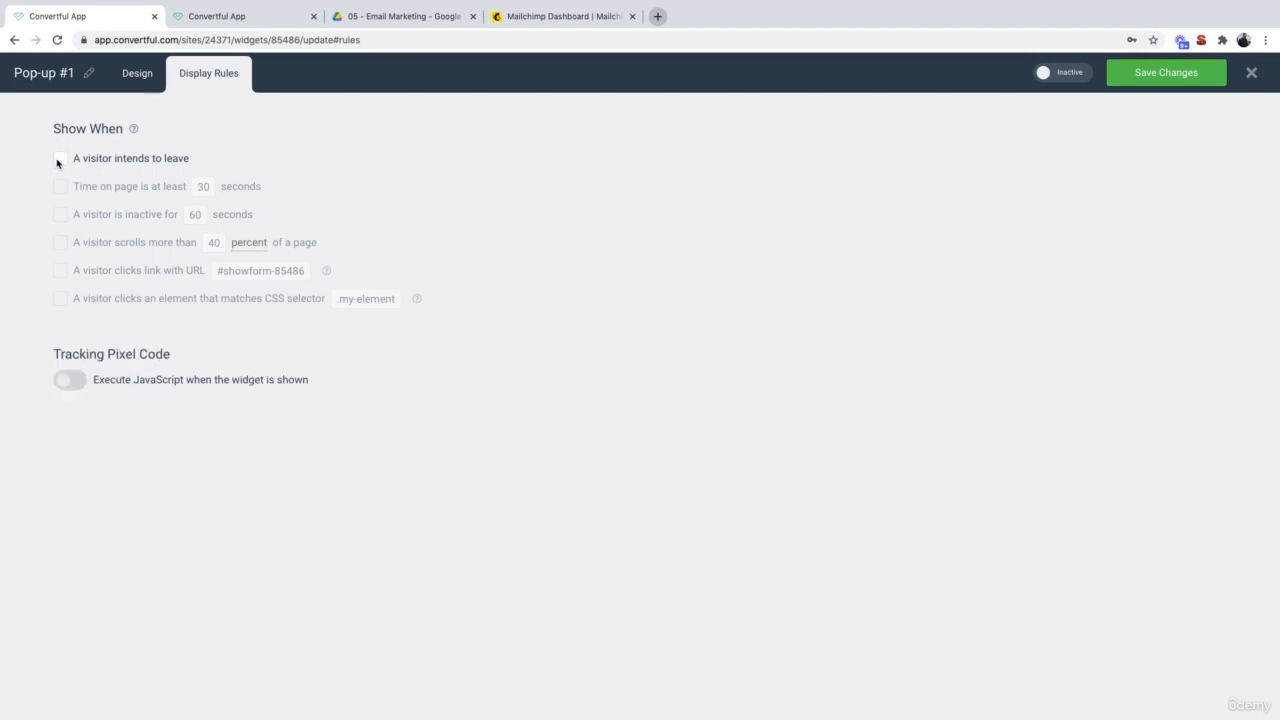
click(61, 243)
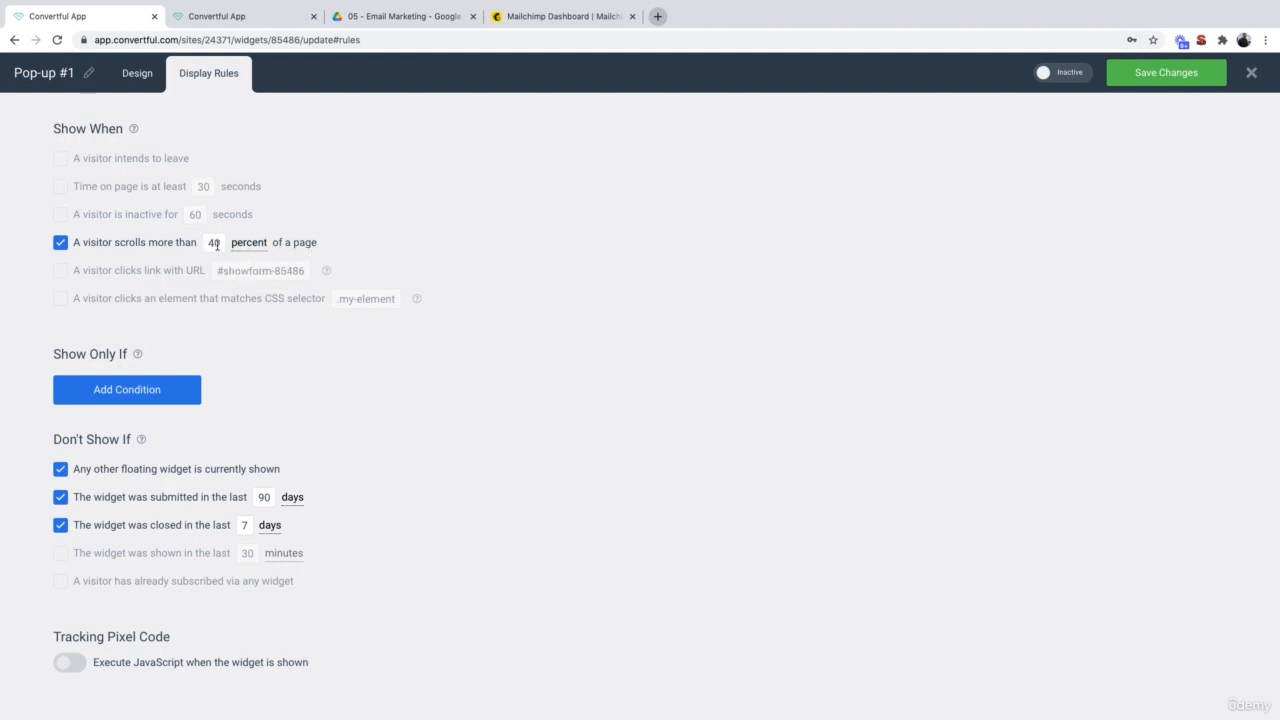
click(219, 245)
key(BackSpace)
key(BackSpace)
text(2)
text(0)
drag(218, 245, 205, 245)
text(50)
Step: Save the display rules, set the pop-up Active, and switch to the live site
click(1158, 86)
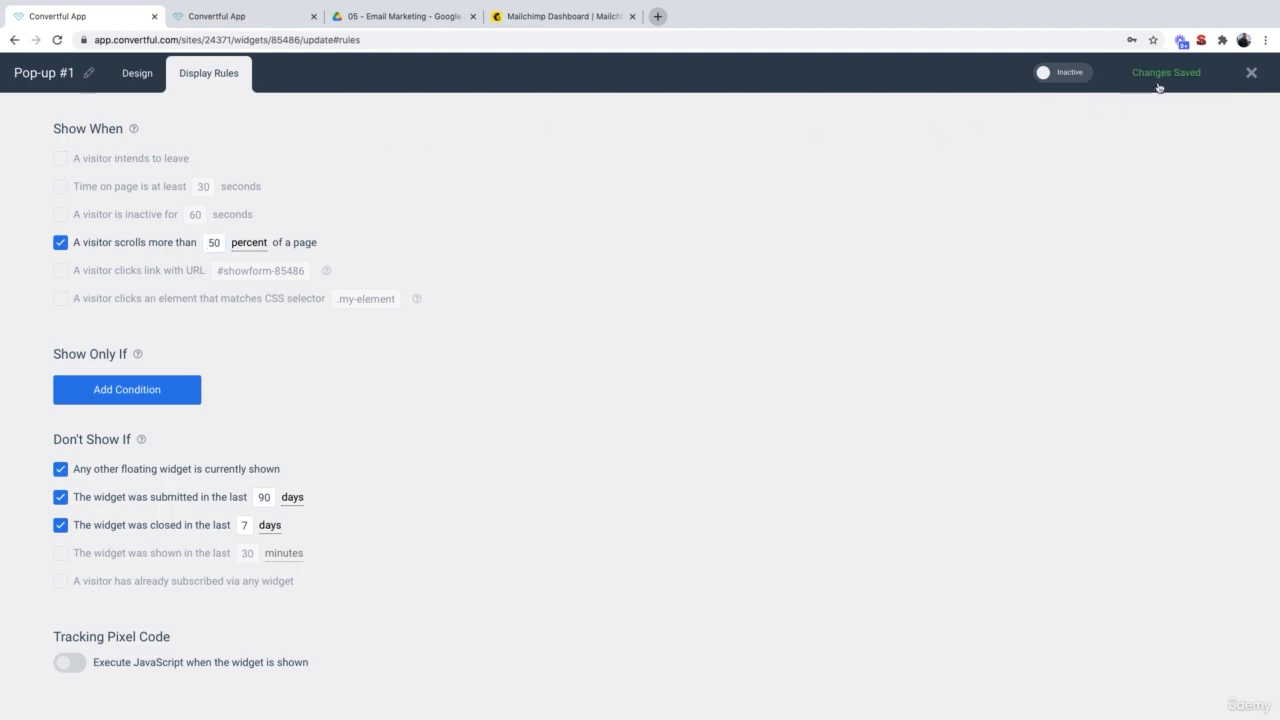
click(1058, 77)
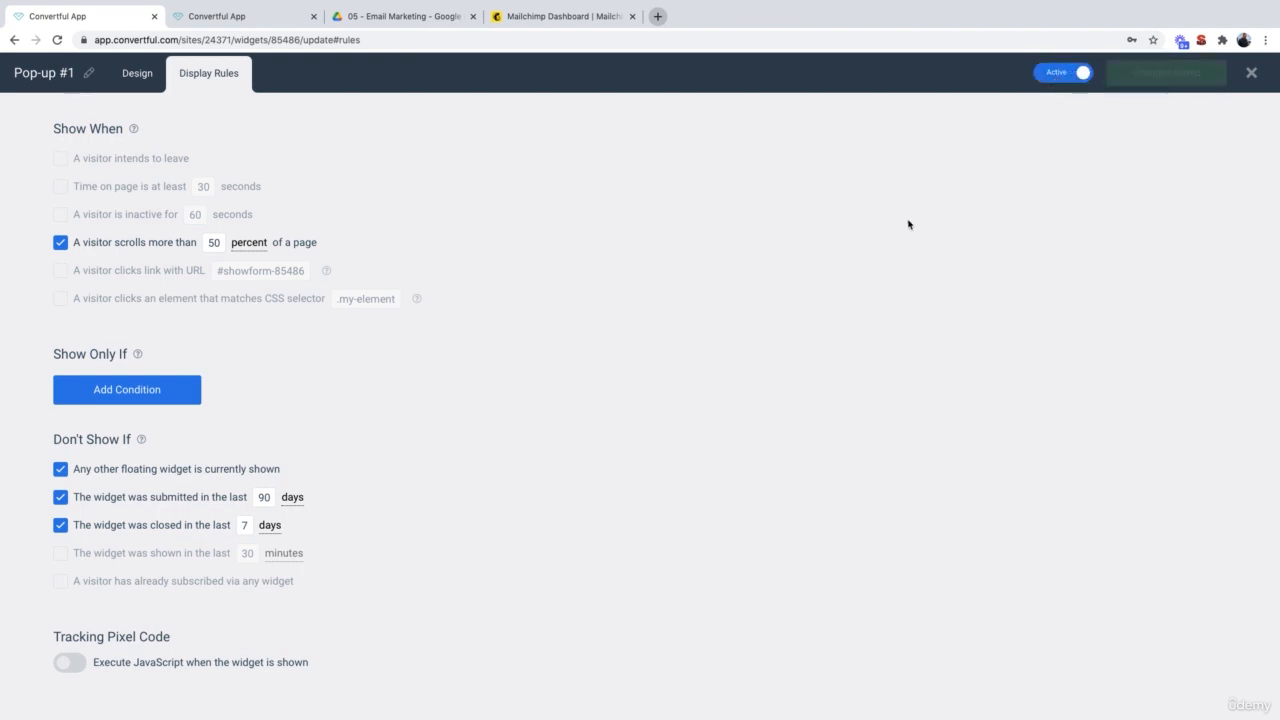
key(ctrl+Right)
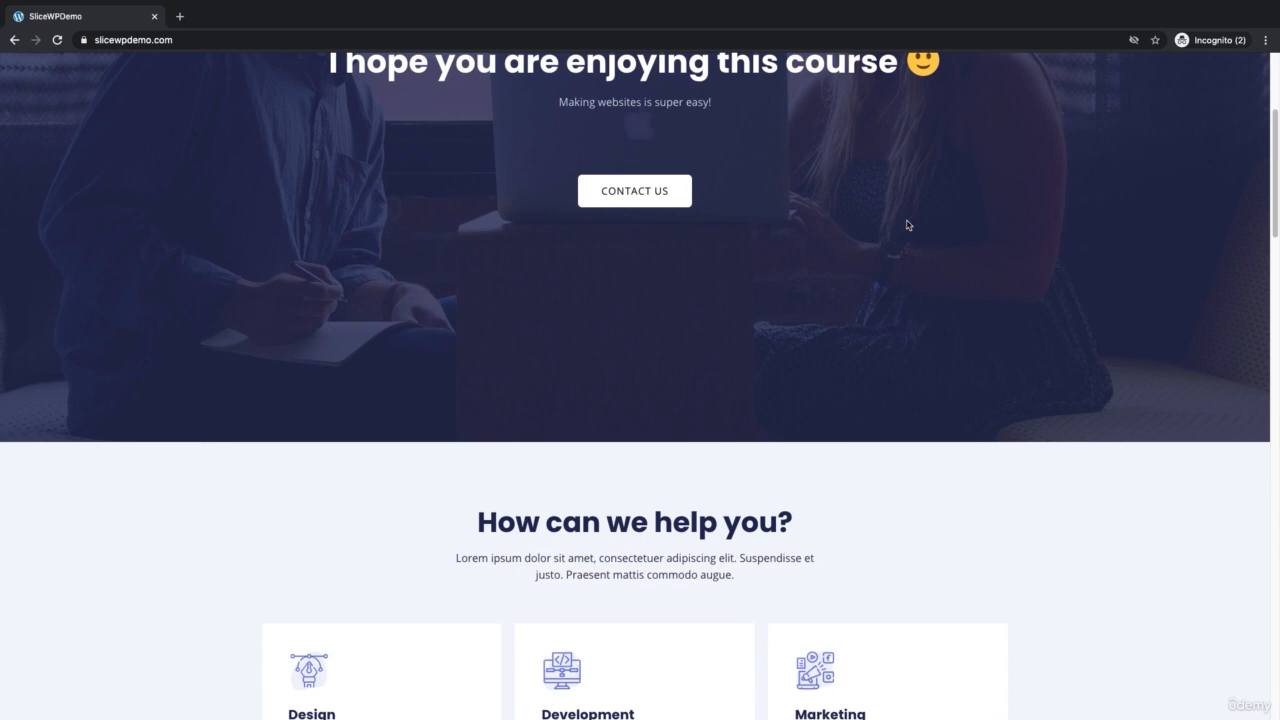
Step: Scroll the homepage until the pop-up appears, subscribe with a test name and e-mail, and return to Convertful
scroll(907, 225, down, 5)
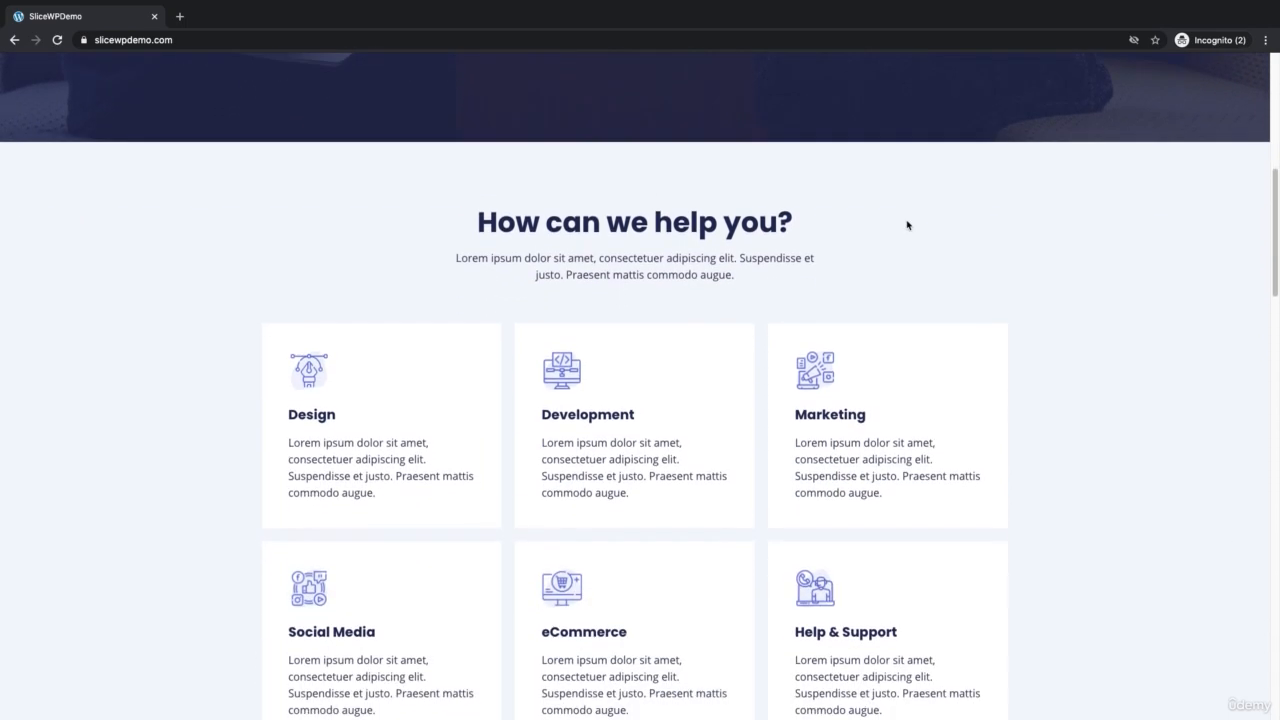
scroll(907, 225, down, 9)
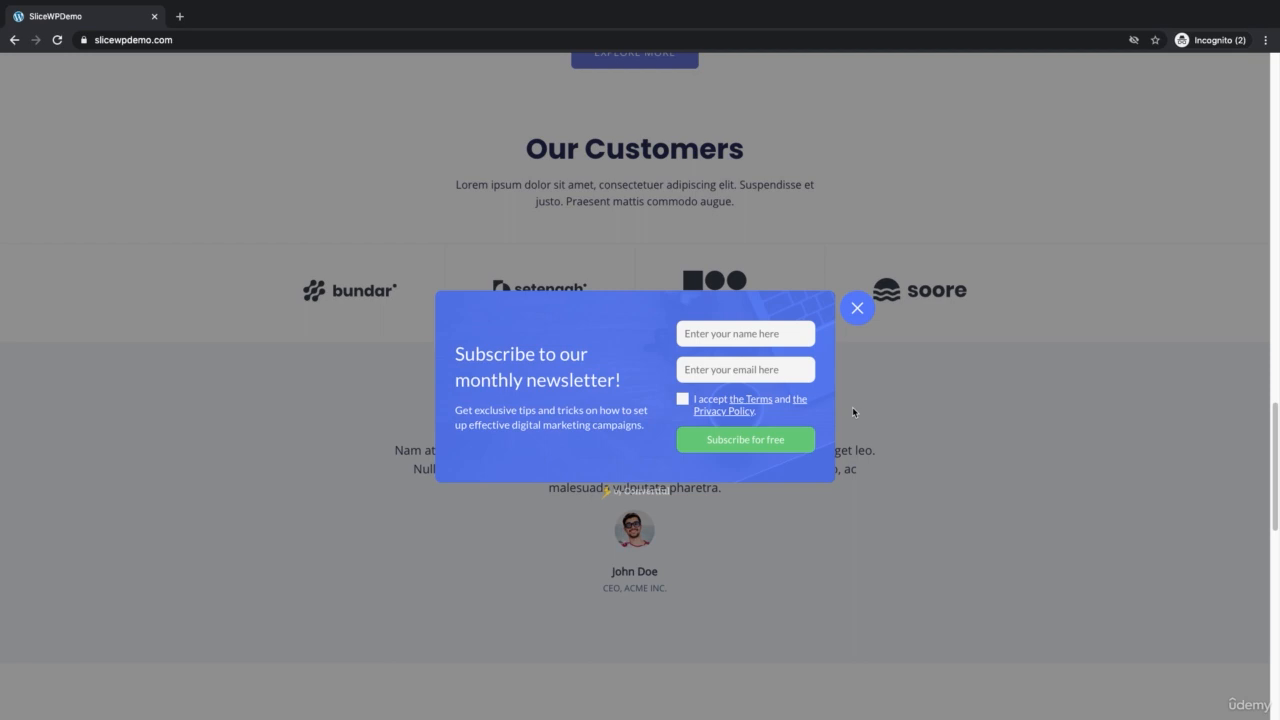
click(808, 332)
text(Testy)
click(730, 370)
text(test@gmail.com)
click(683, 399)
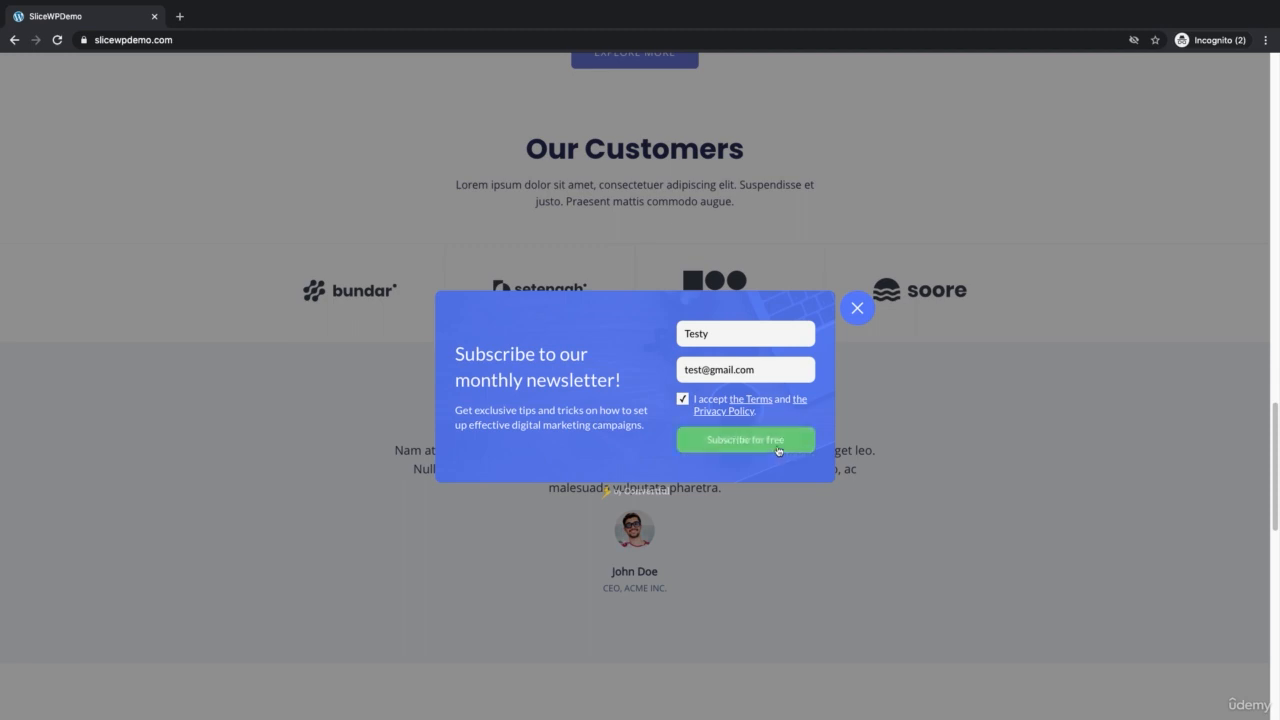
click(778, 450)
key(ctrl+Left)
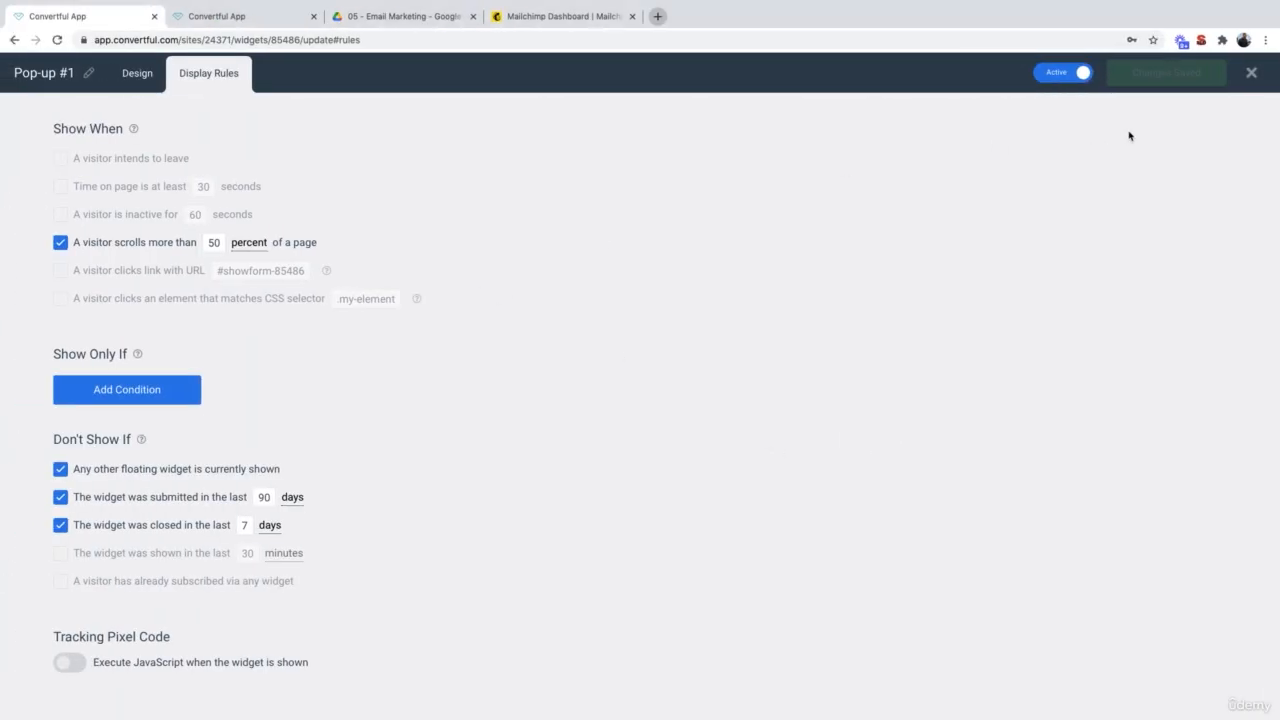
Step: Confirm the Grange Hill, United Kingdom test sign-up is the only listed subscriber
click(1251, 73)
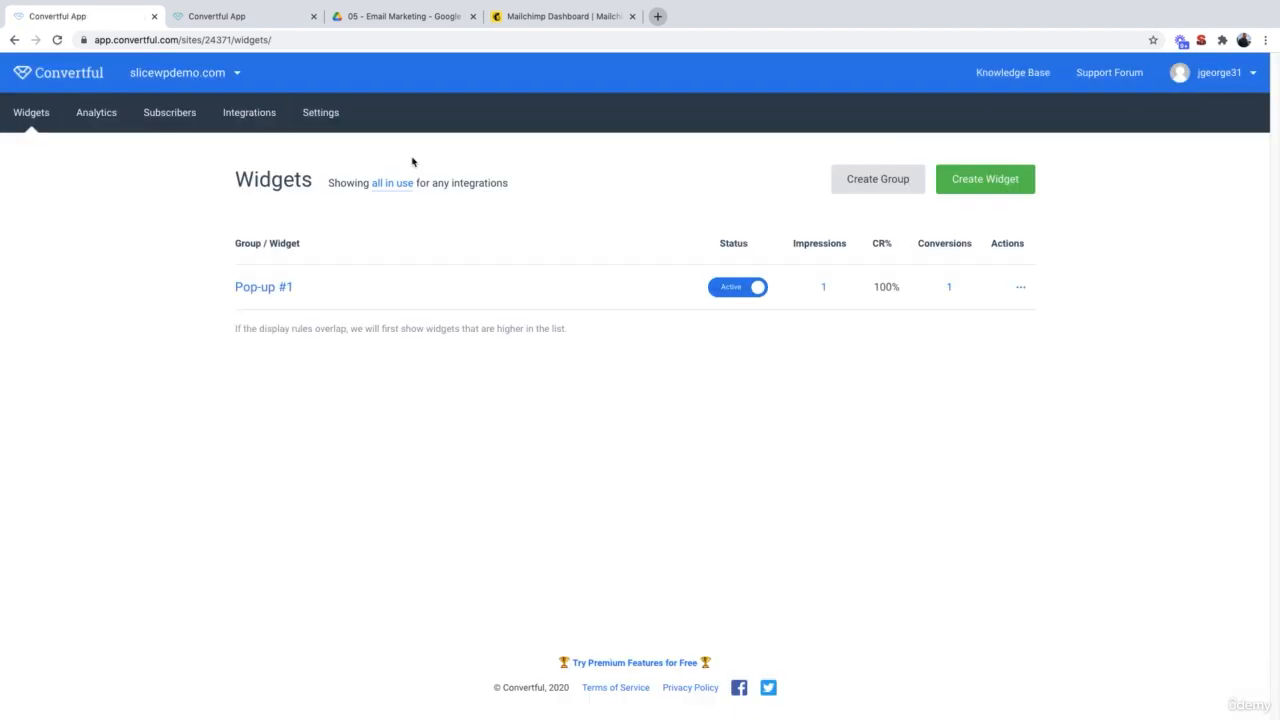
click(179, 117)
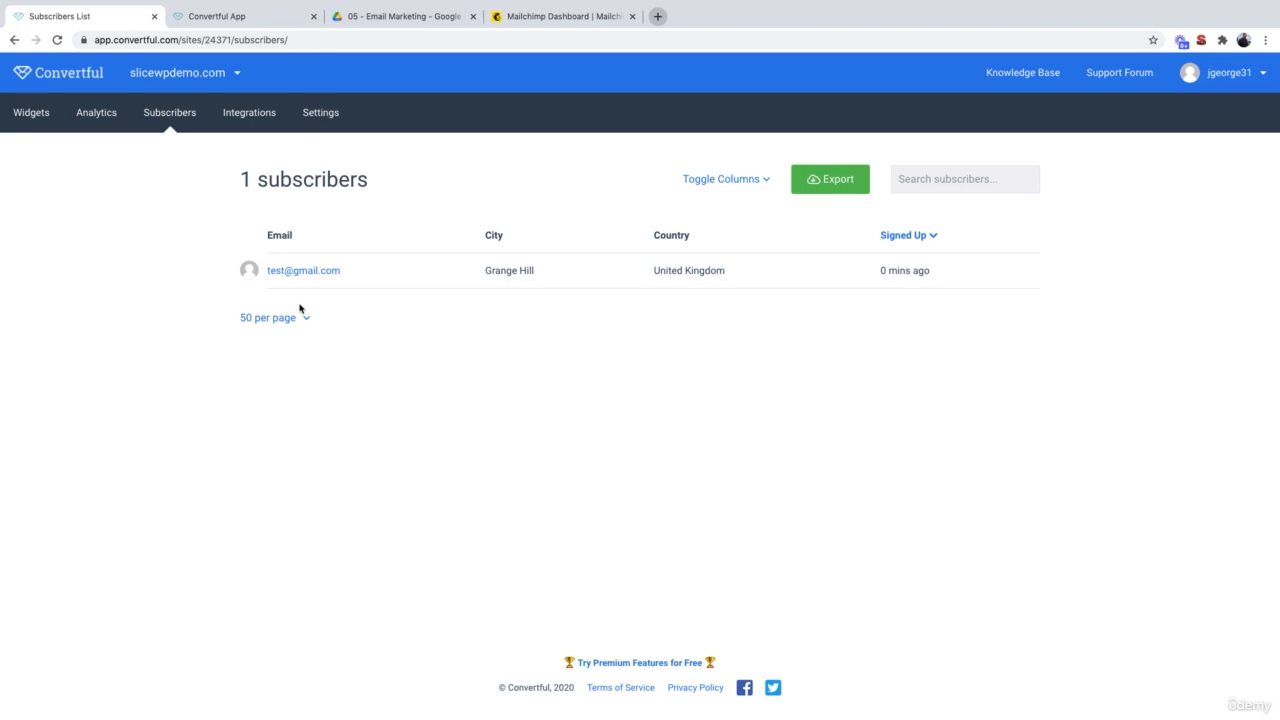
click(260, 123)
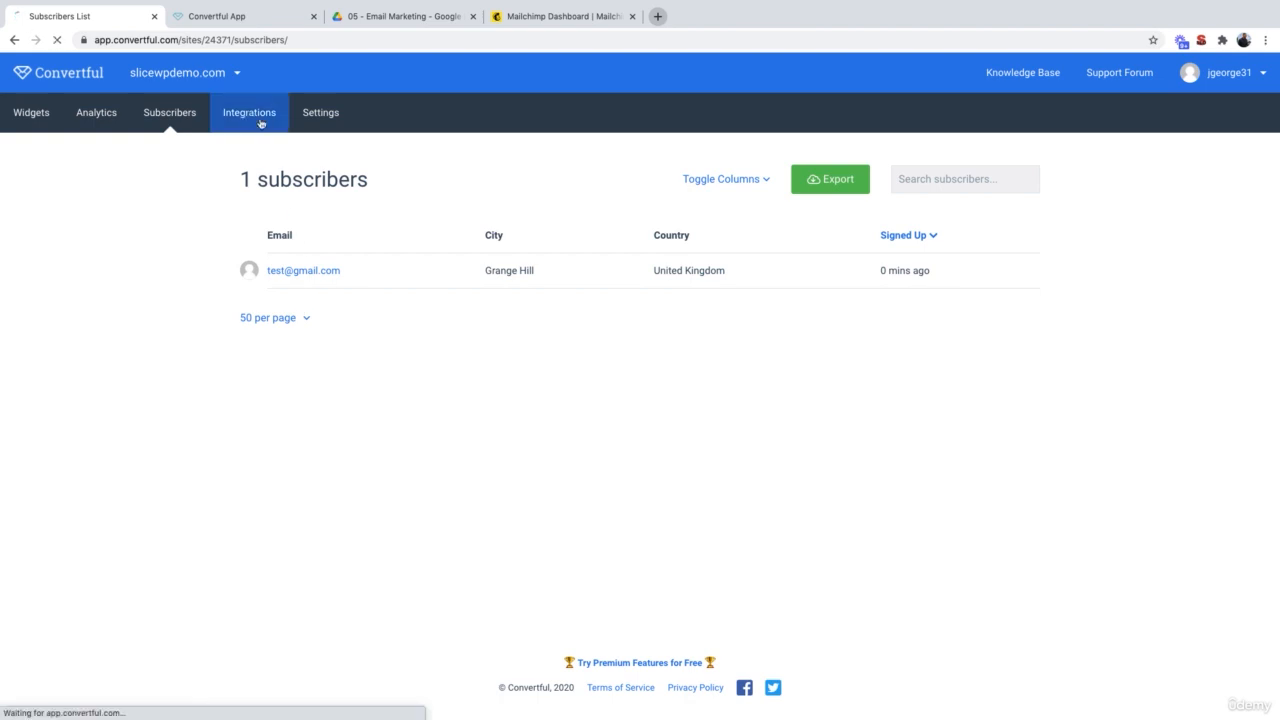
Step: Add a new Mailchimp integration and connect it using Account Login
click(1011, 190)
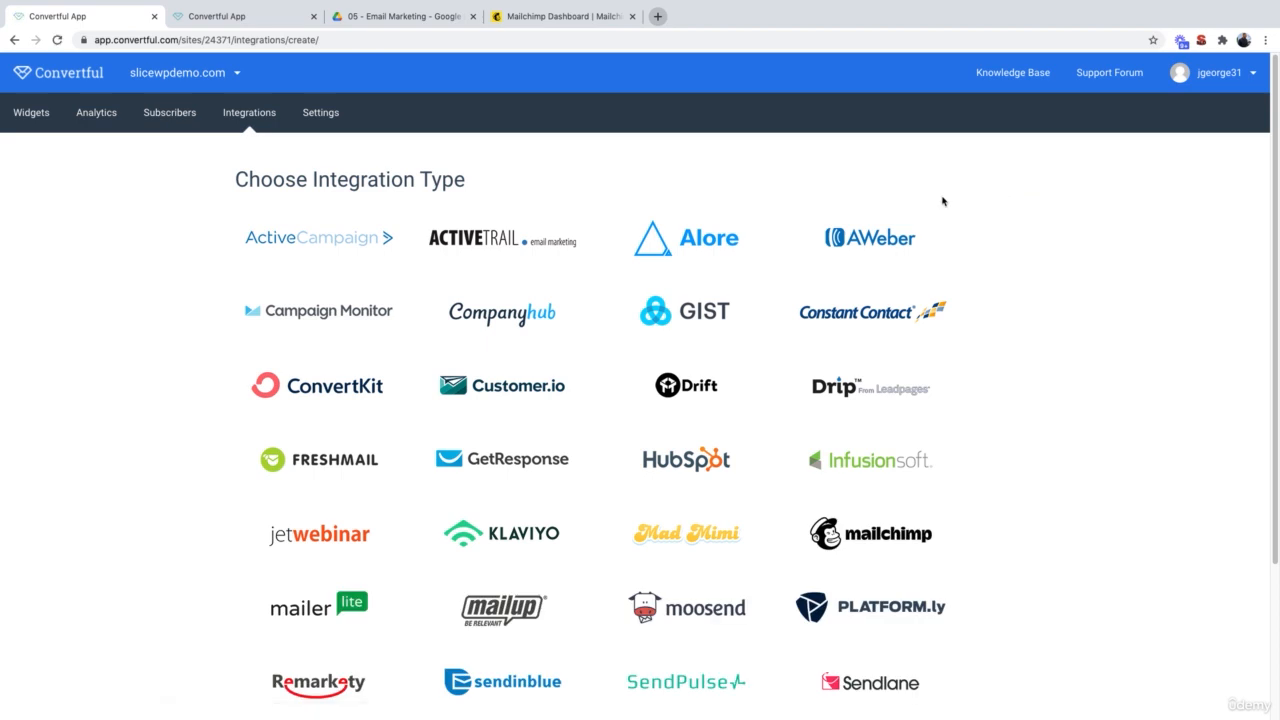
scroll(800, 430, down, 2)
scroll(798, 432, down, 2)
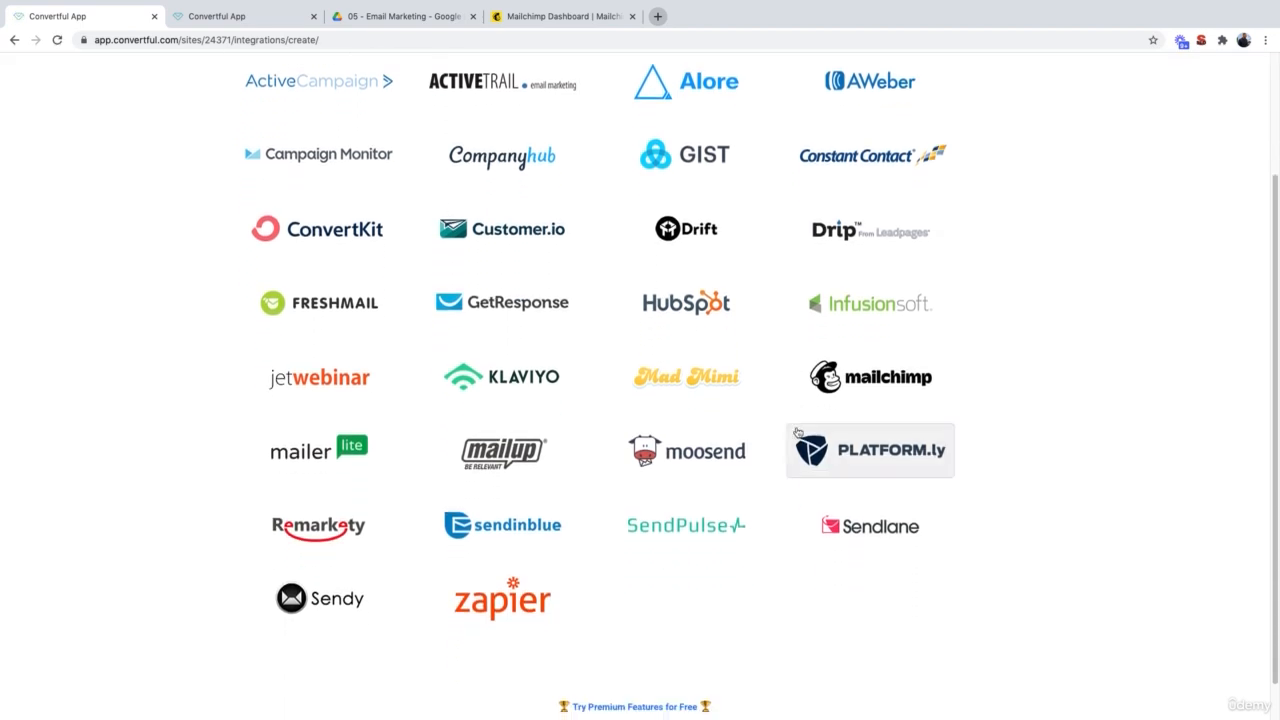
scroll(798, 432, up, 1)
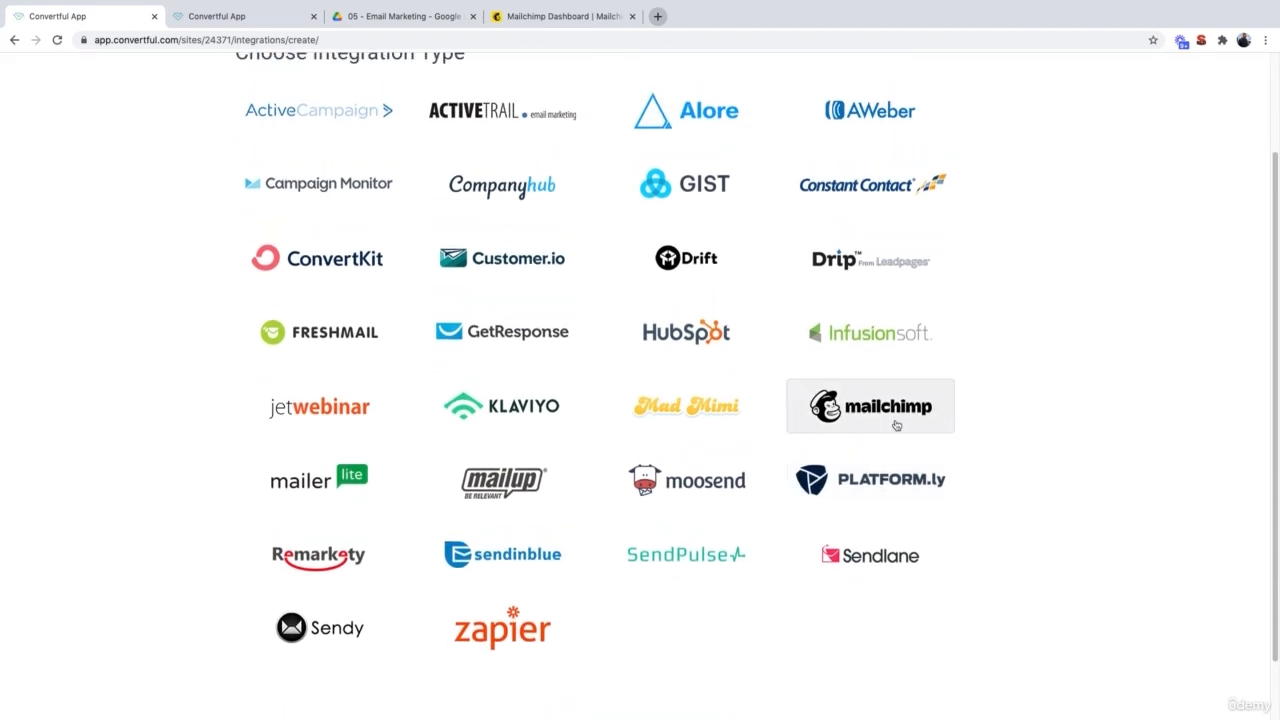
click(891, 425)
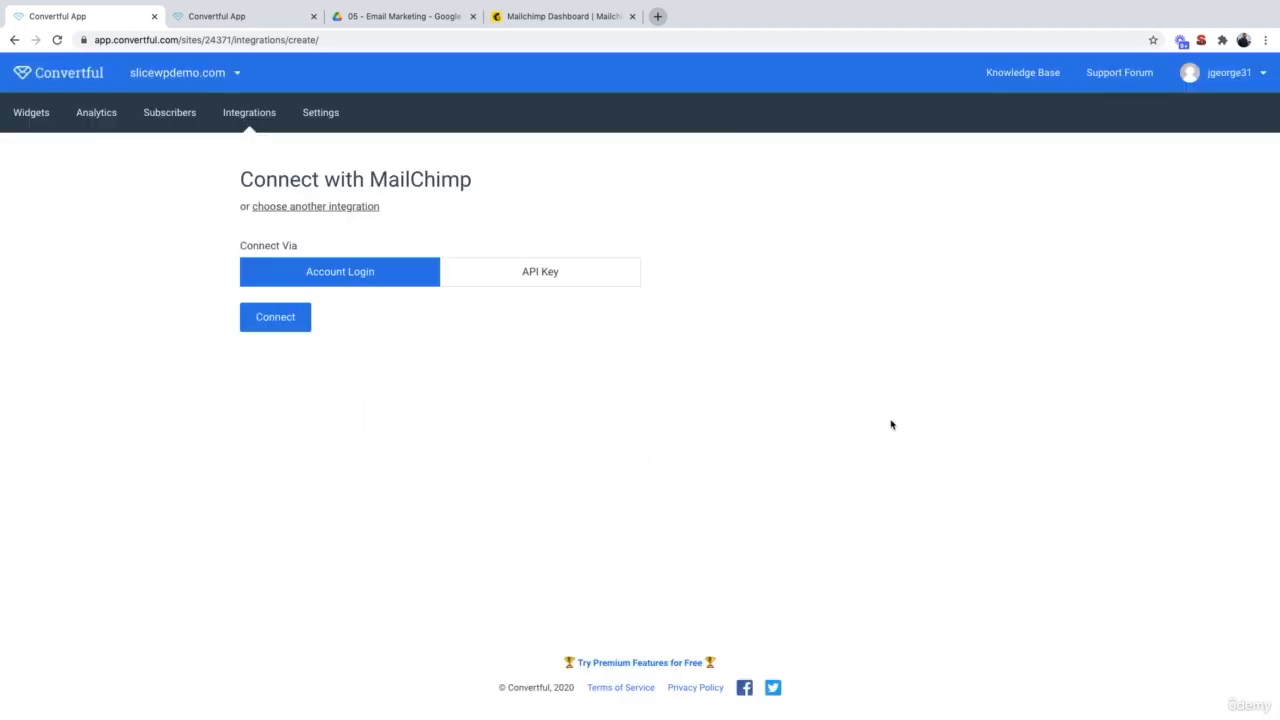
click(294, 321)
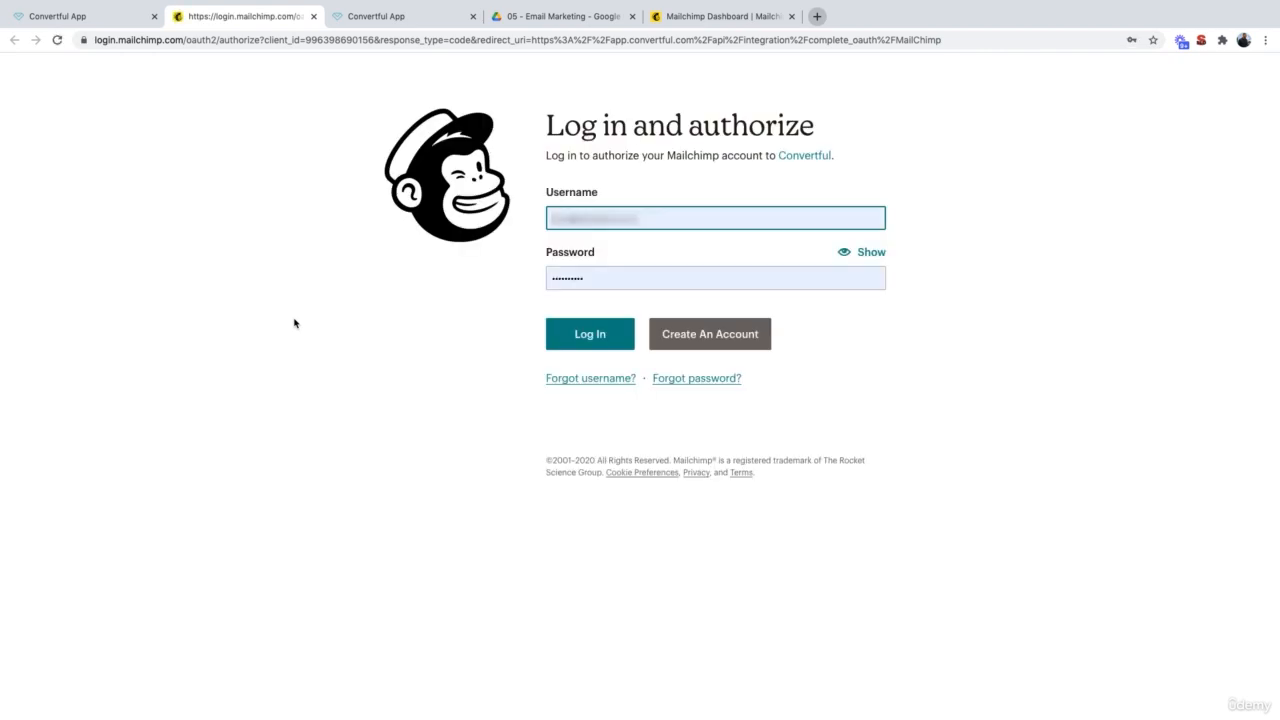
Step: Log in to Mailchimp with the saved credentials and allow Convertful access
click(613, 345)
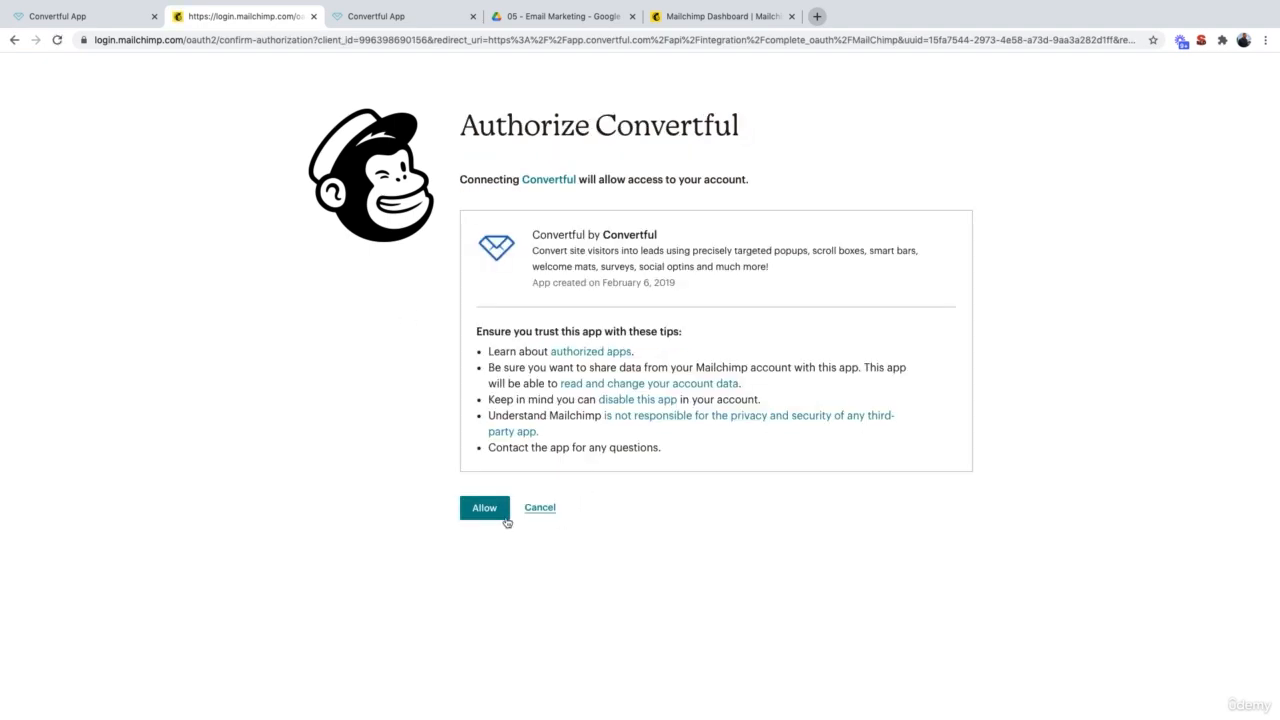
click(487, 509)
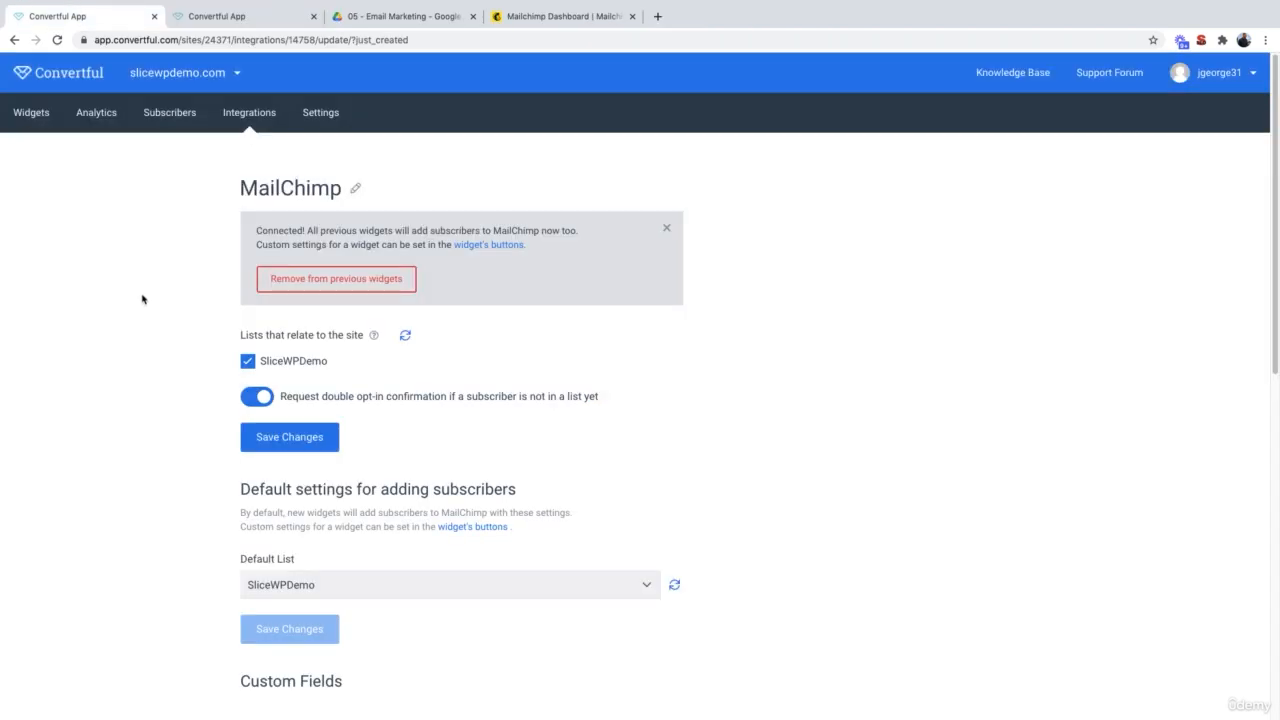
Step: Disable 'Request double opt-in confirmation' for the Mailchimp list and save the change
click(253, 405)
click(297, 441)
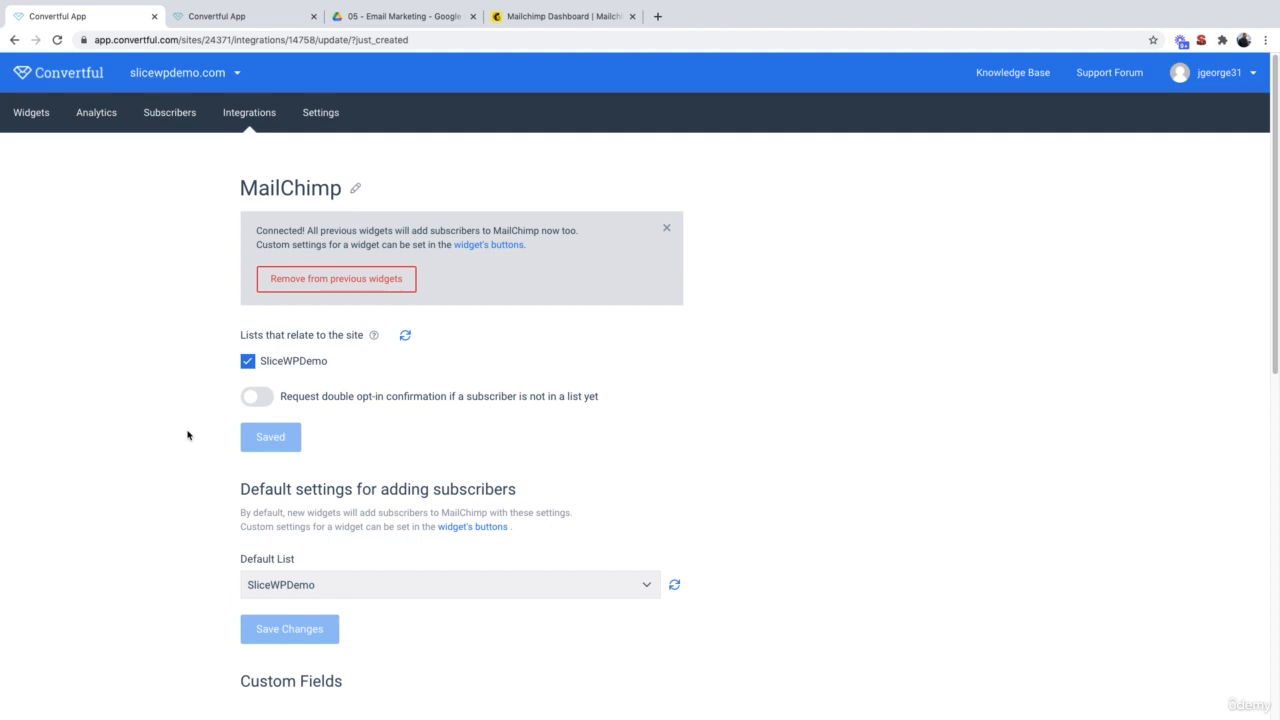
key(ctrl+Right)
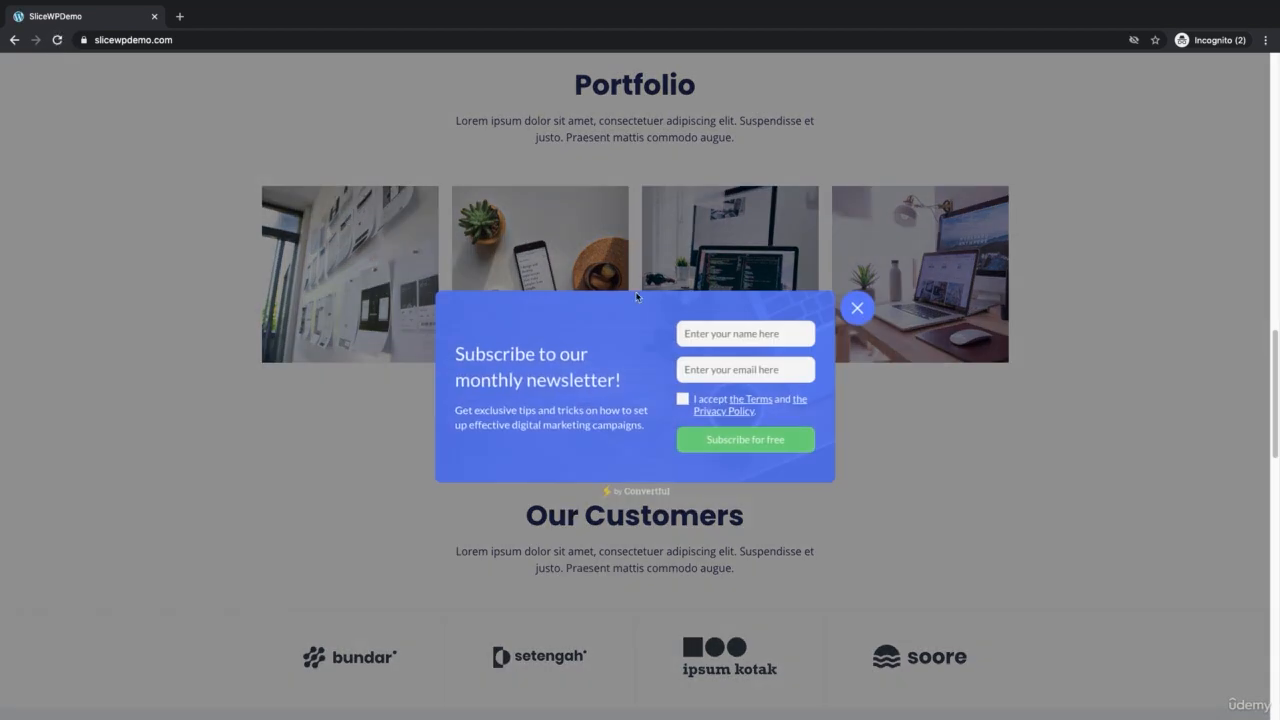
Step: Subscribe through the site's newsletter pop-up as Test4 with a test e-mail, accepting the terms
click(728, 331)
text(Test4)
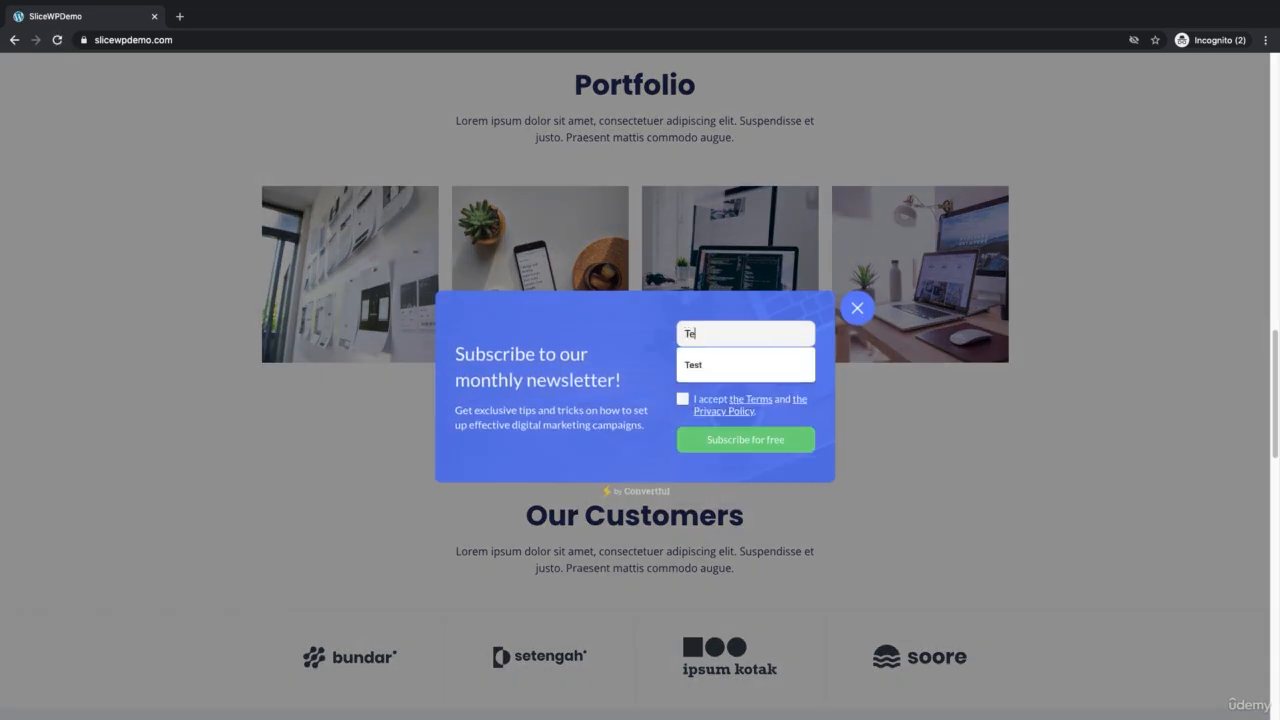
key(Tab)
click(731, 403)
click(757, 438)
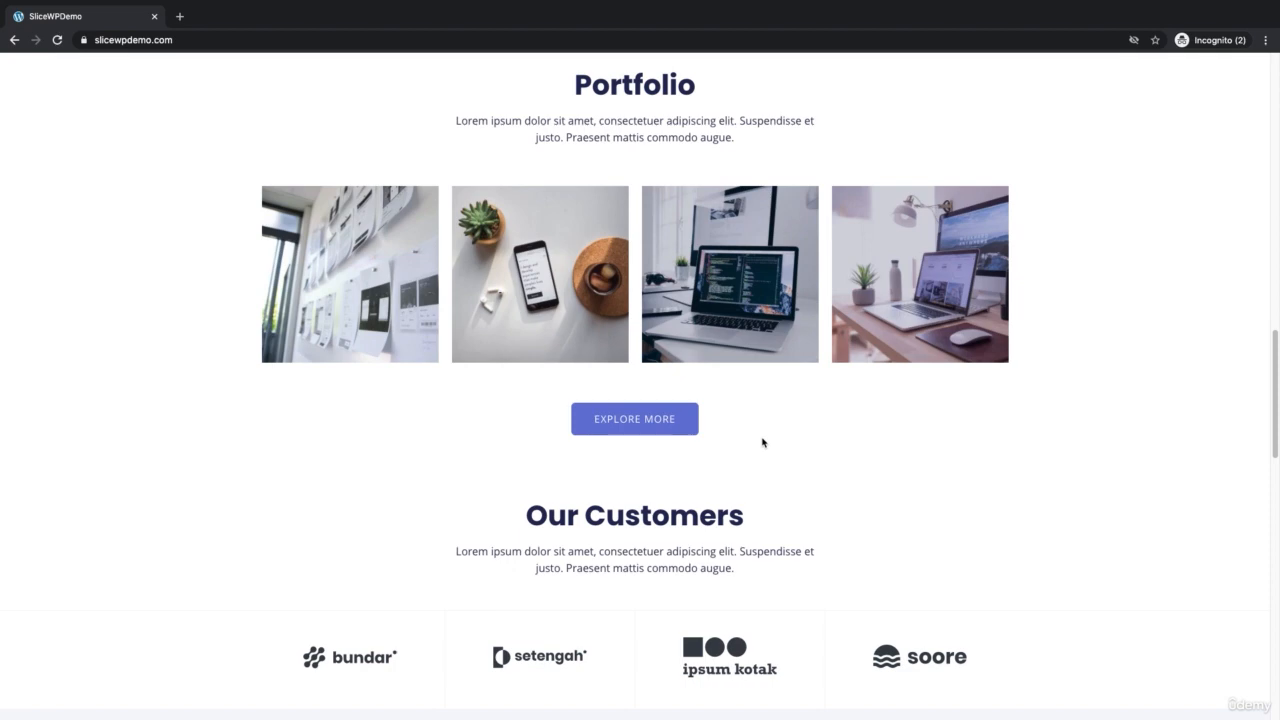
key(ctrl+Left)
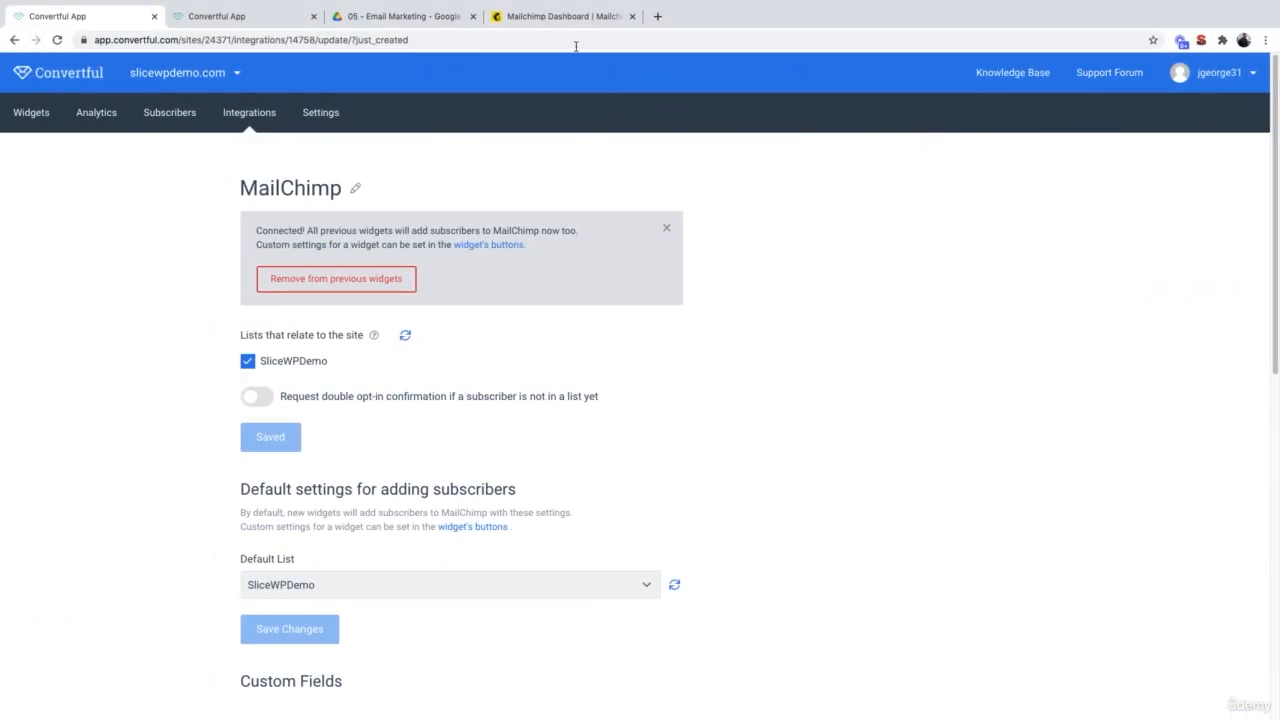
Step: Verify the SliceWPDemo audience lists Test4 as a subscribed contact sourced from Convertful
click(564, 17)
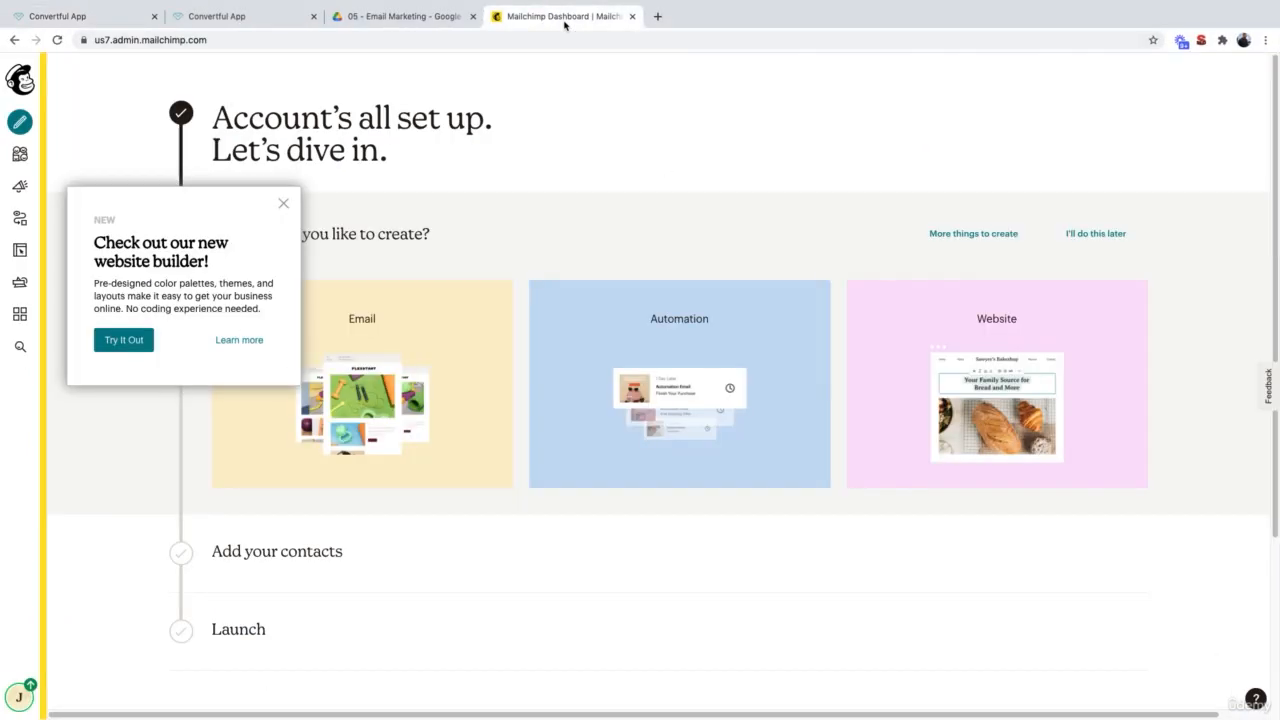
click(284, 203)
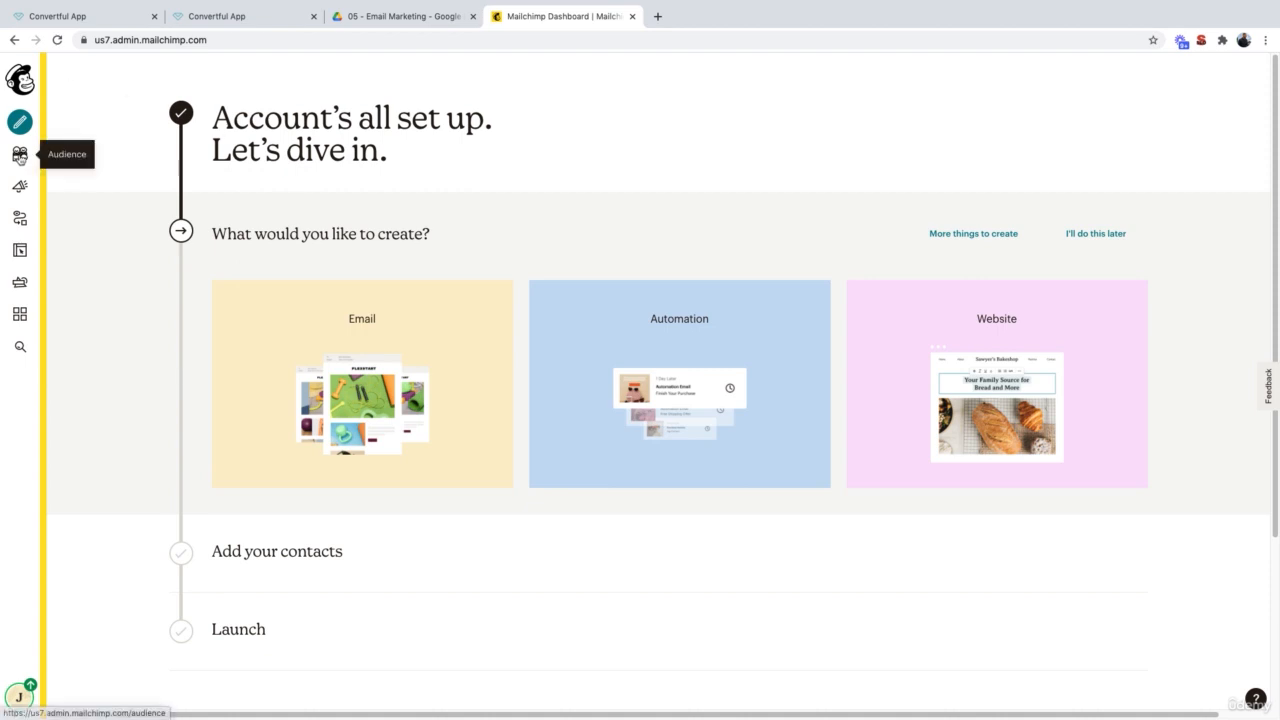
click(20, 160)
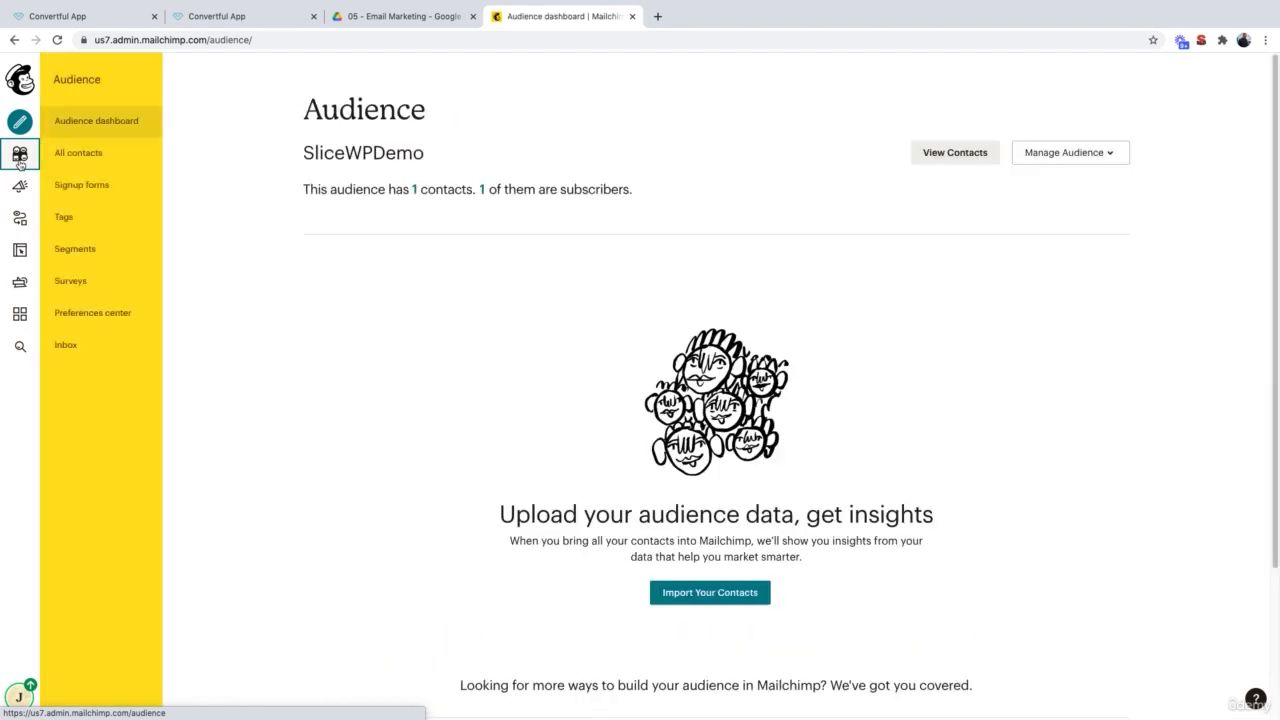
drag(304, 189, 385, 189)
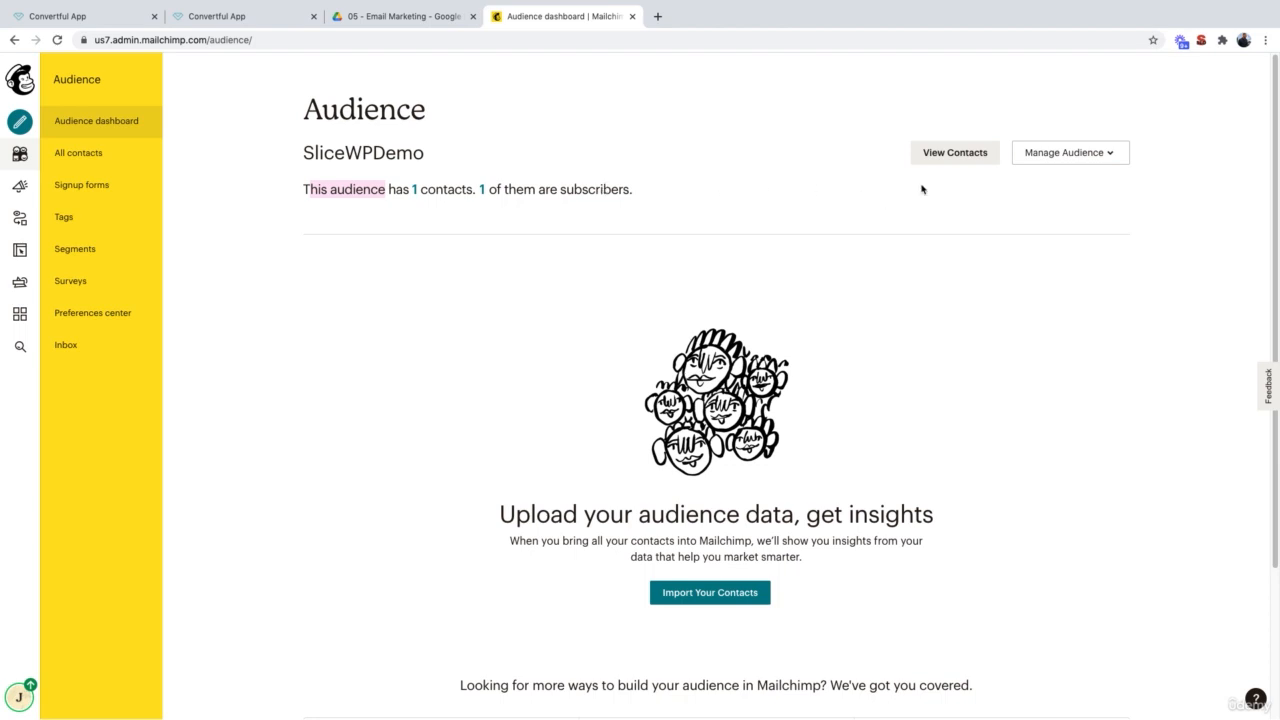
click(940, 158)
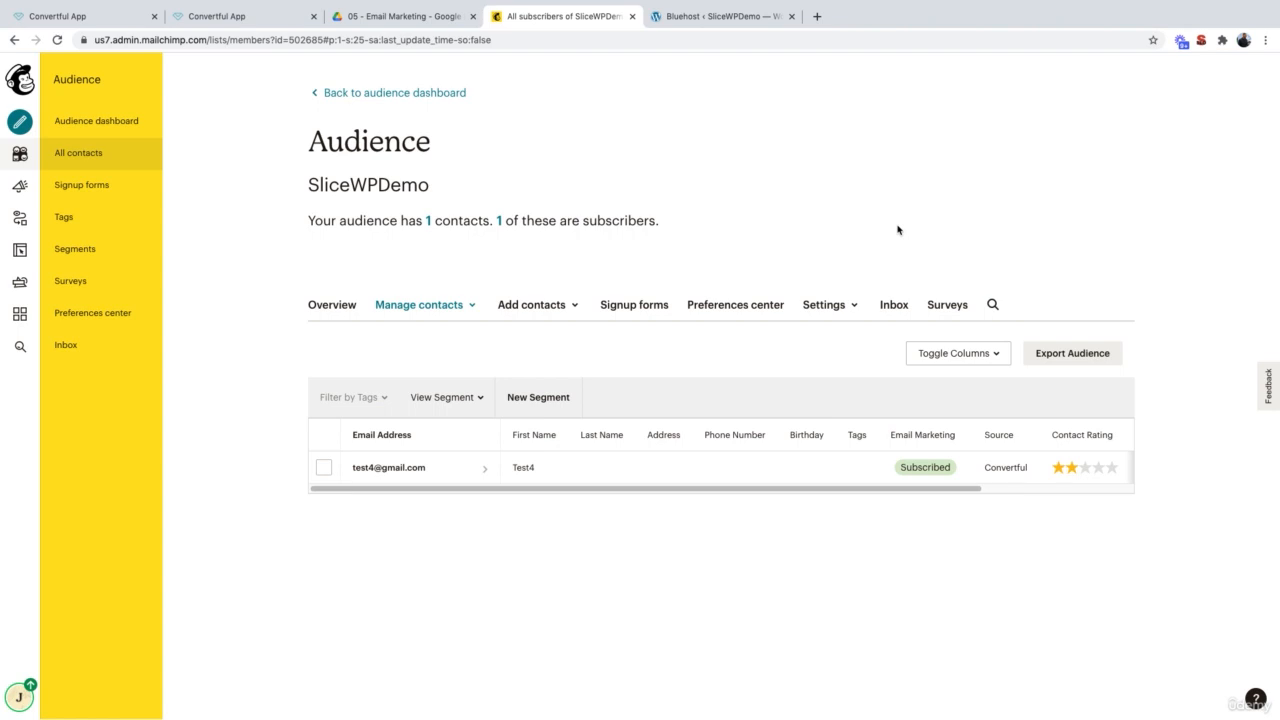
click(249, 16)
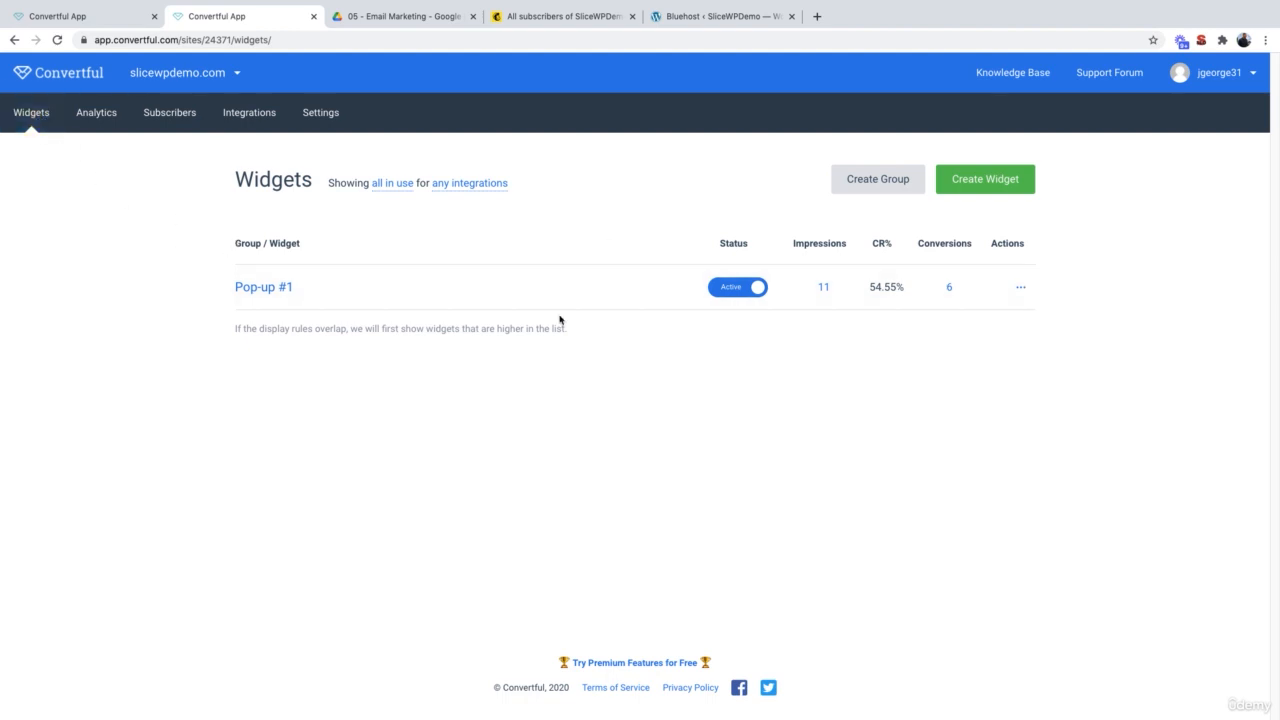
Step: Create Inline #2 from the airmail-bordered Simple Subscription inline template
click(1001, 191)
scroll(403, 537, down, 1)
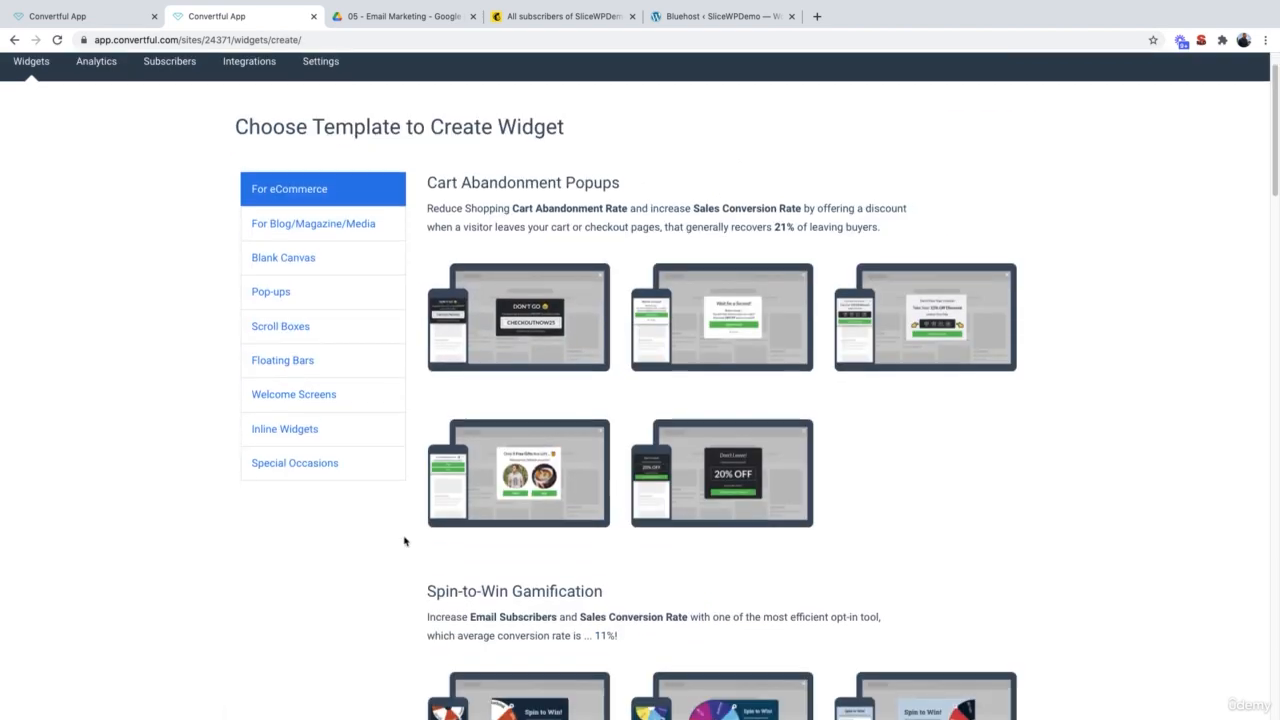
click(346, 417)
scroll(346, 417, down, 1)
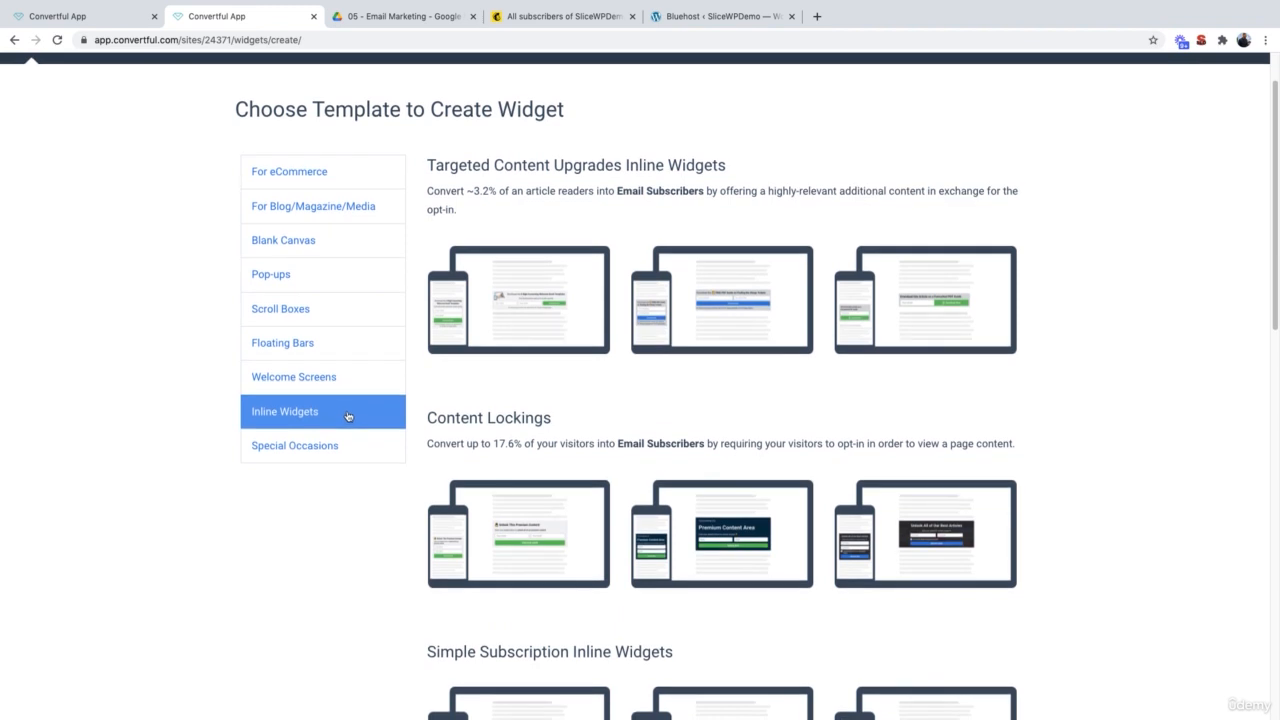
scroll(620, 436, down, 6)
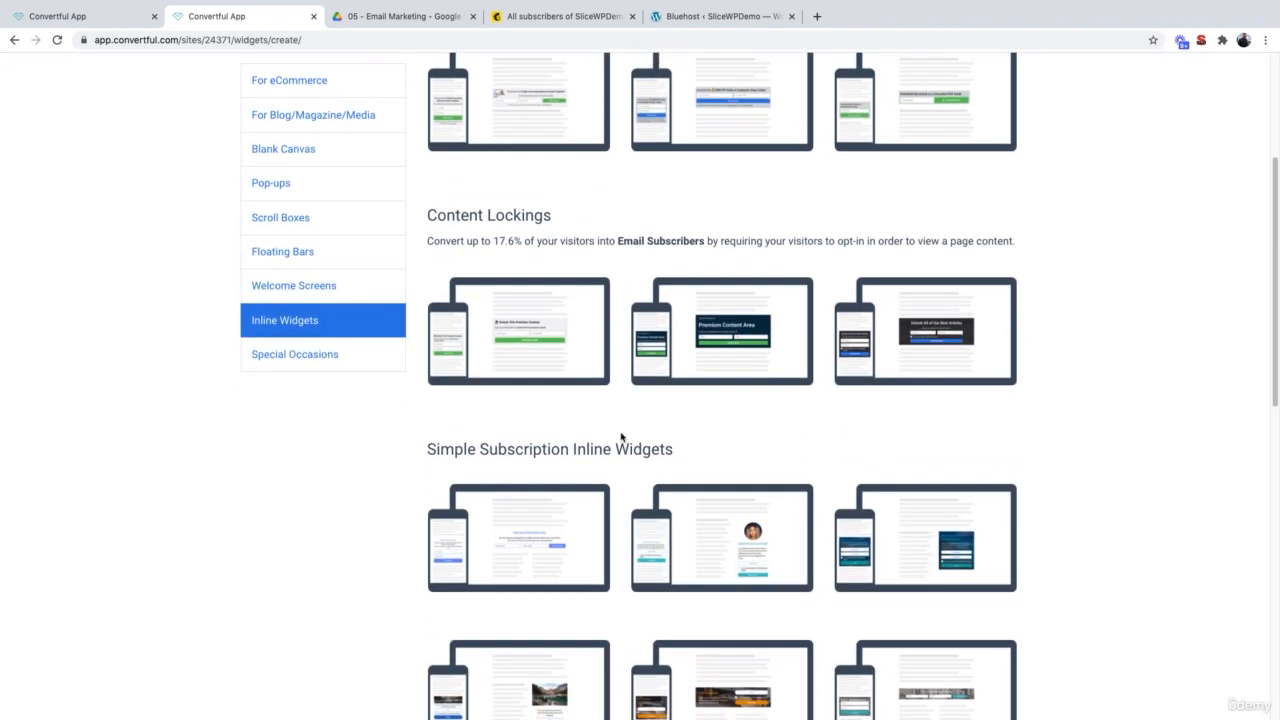
scroll(620, 436, down, 7)
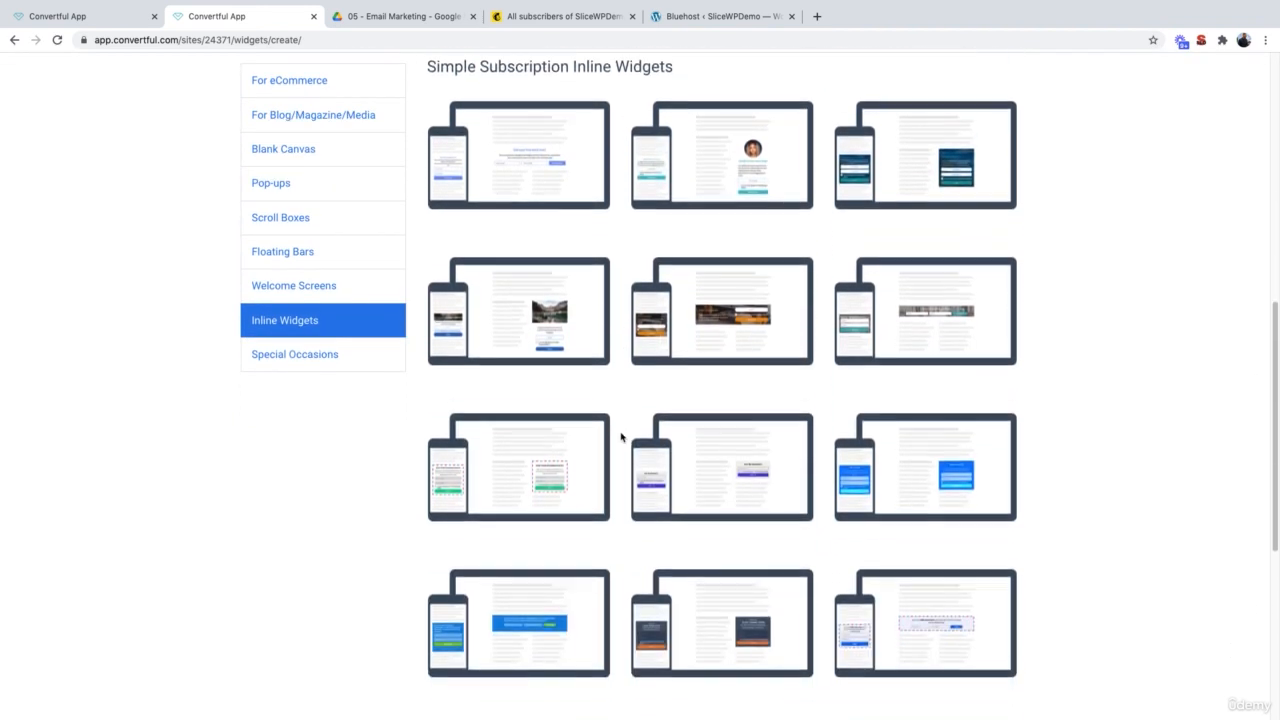
scroll(620, 436, down, 3)
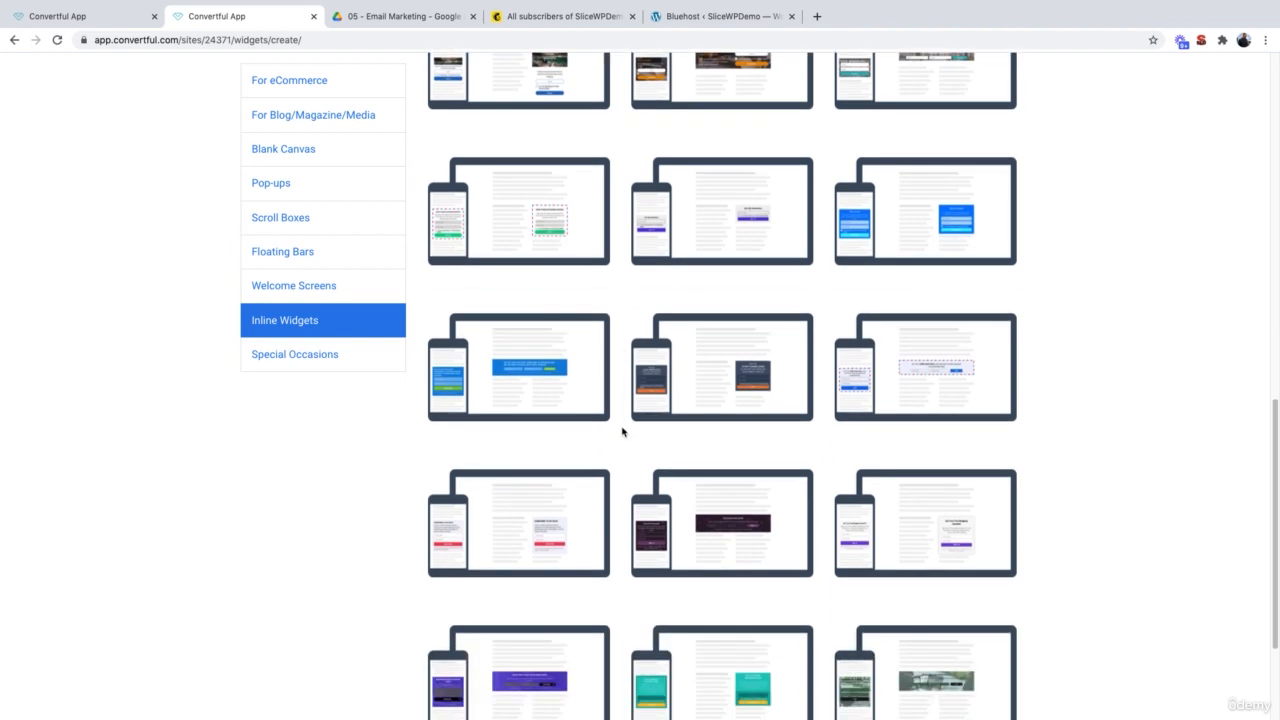
mouse_move(950, 366)
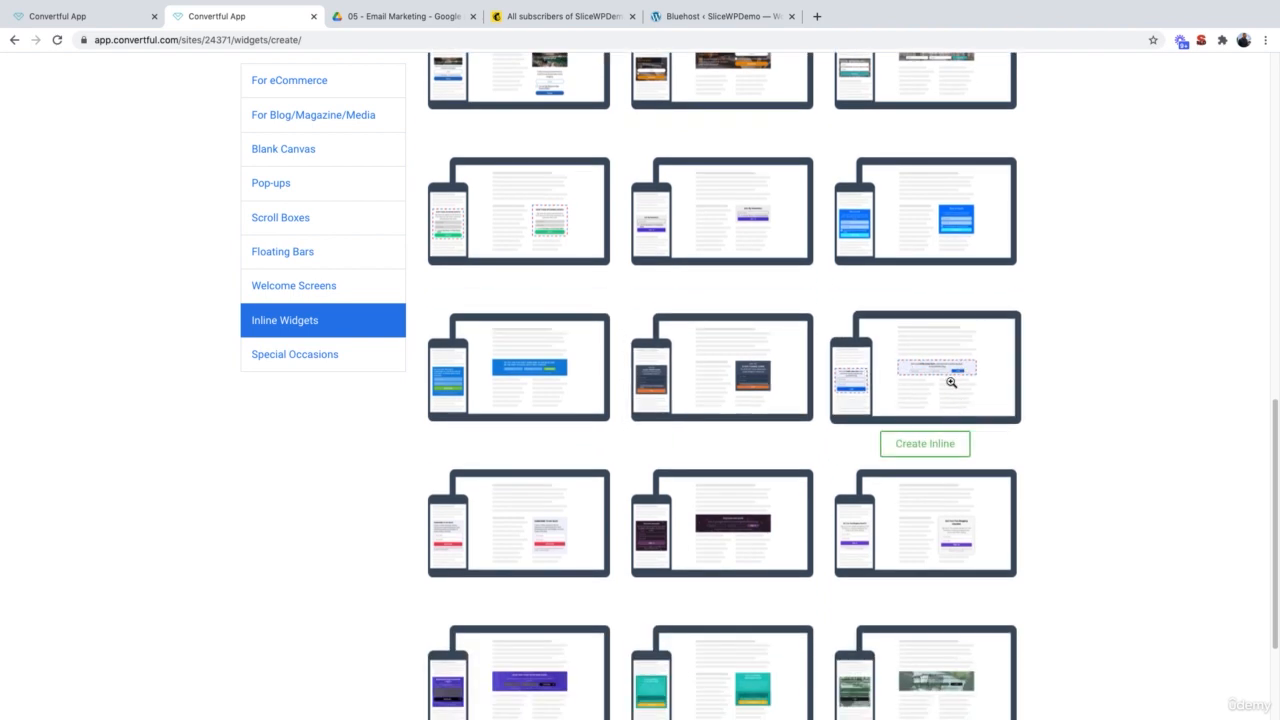
click(944, 448)
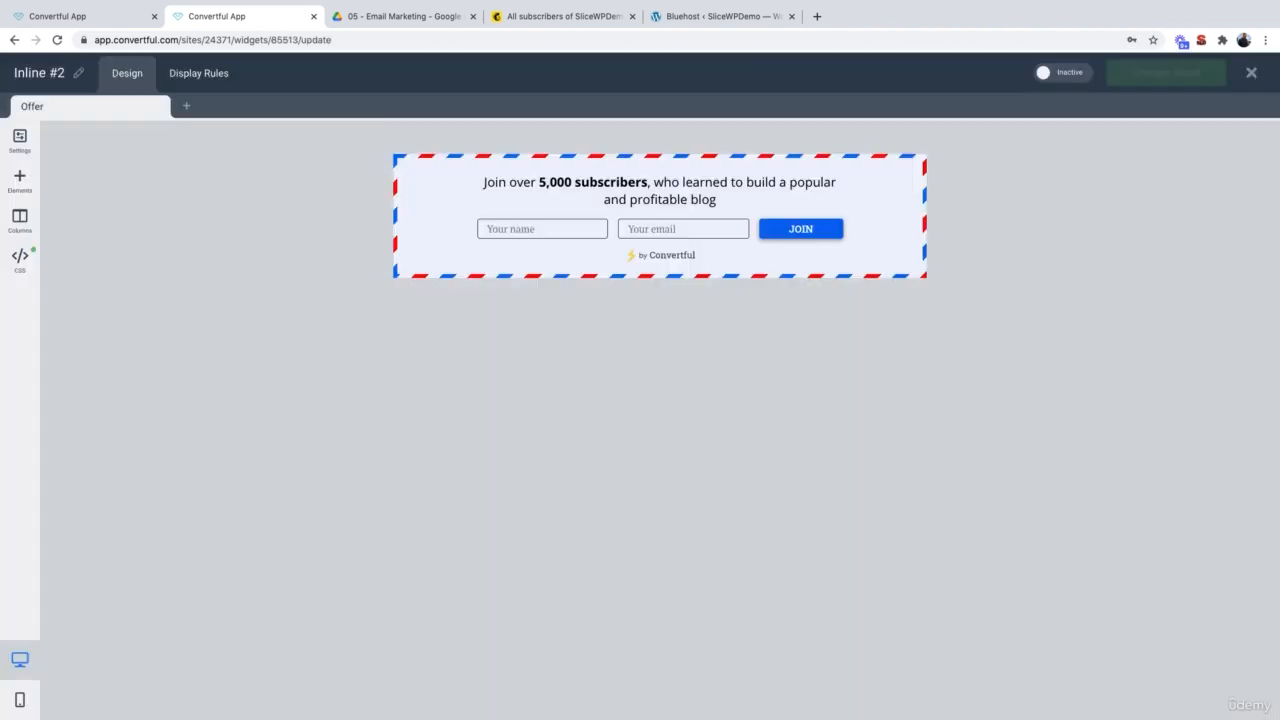
Step: Paste the monthly-newsletter headline copy and bold the words 'exclusive tips'
click(561, 193)
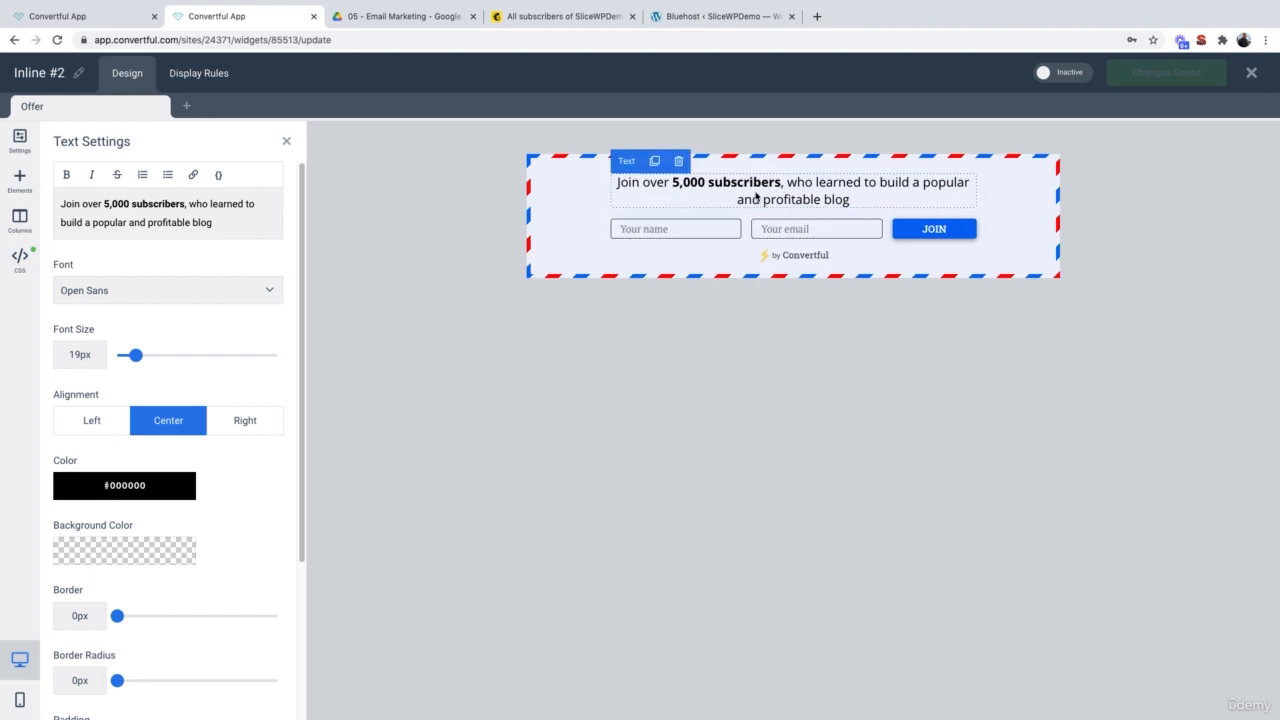
key(super+a)
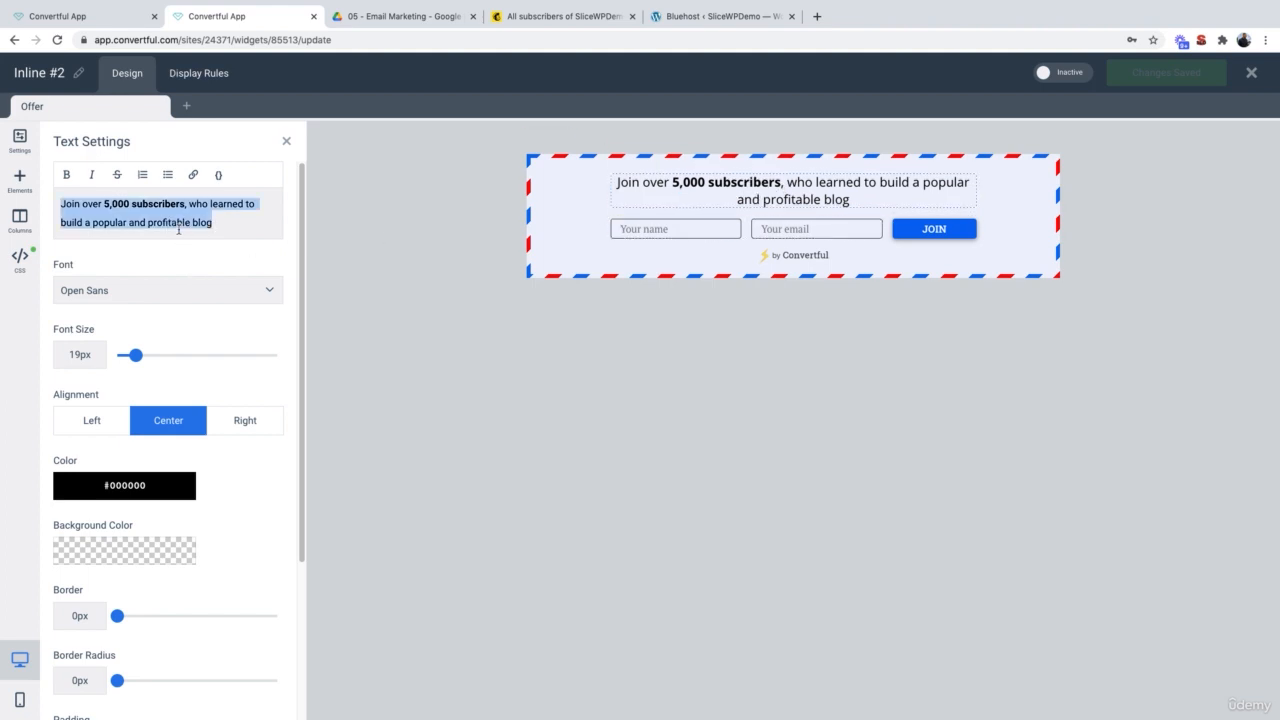
text(Subscribe to our monthly newsletter! Get exclusive tips and tricks on how to set up effective digital marketing campaigns.)
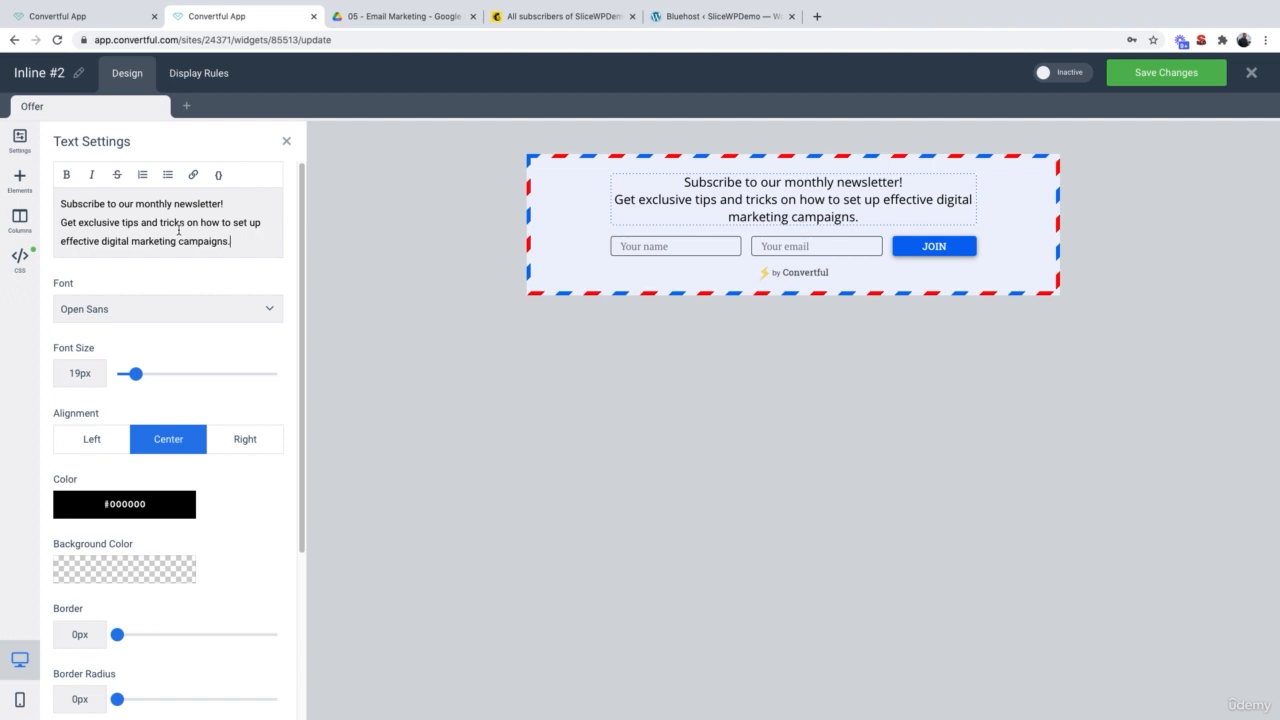
drag(77, 223, 139, 222)
click(67, 176)
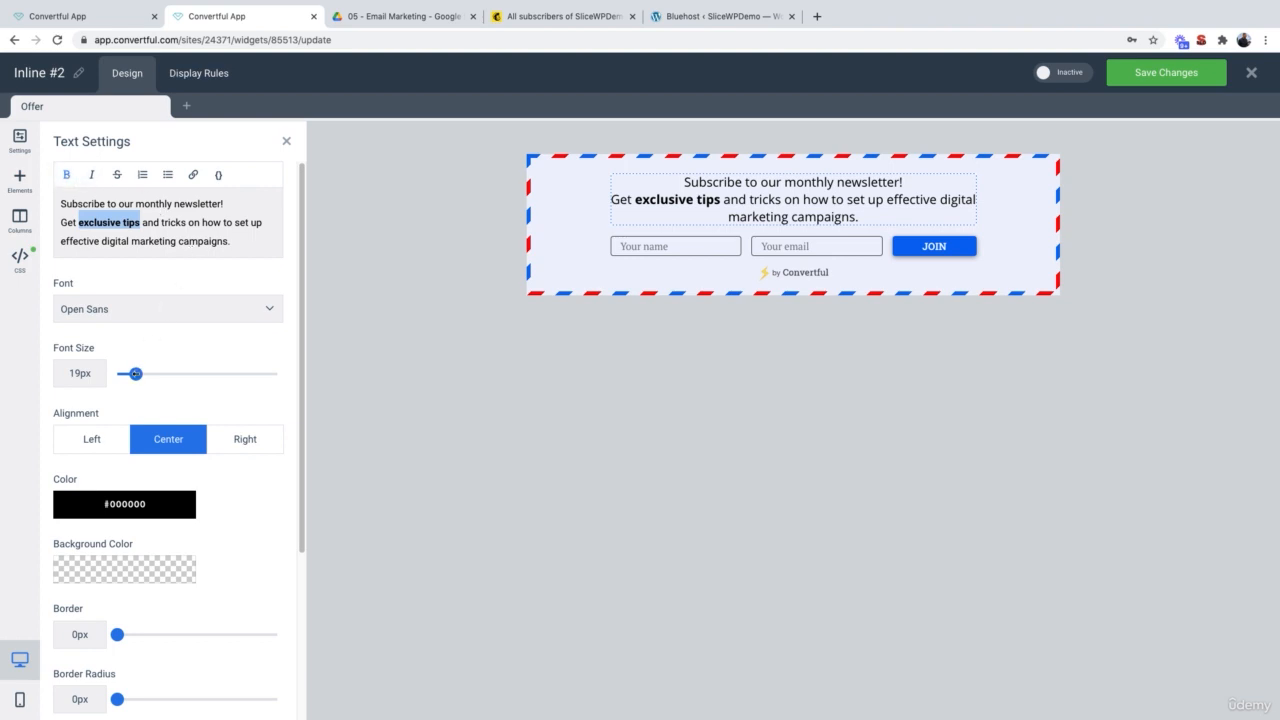
Step: Shrink the headline font to 18px and keep it centre-aligned
drag(136, 373, 134, 373)
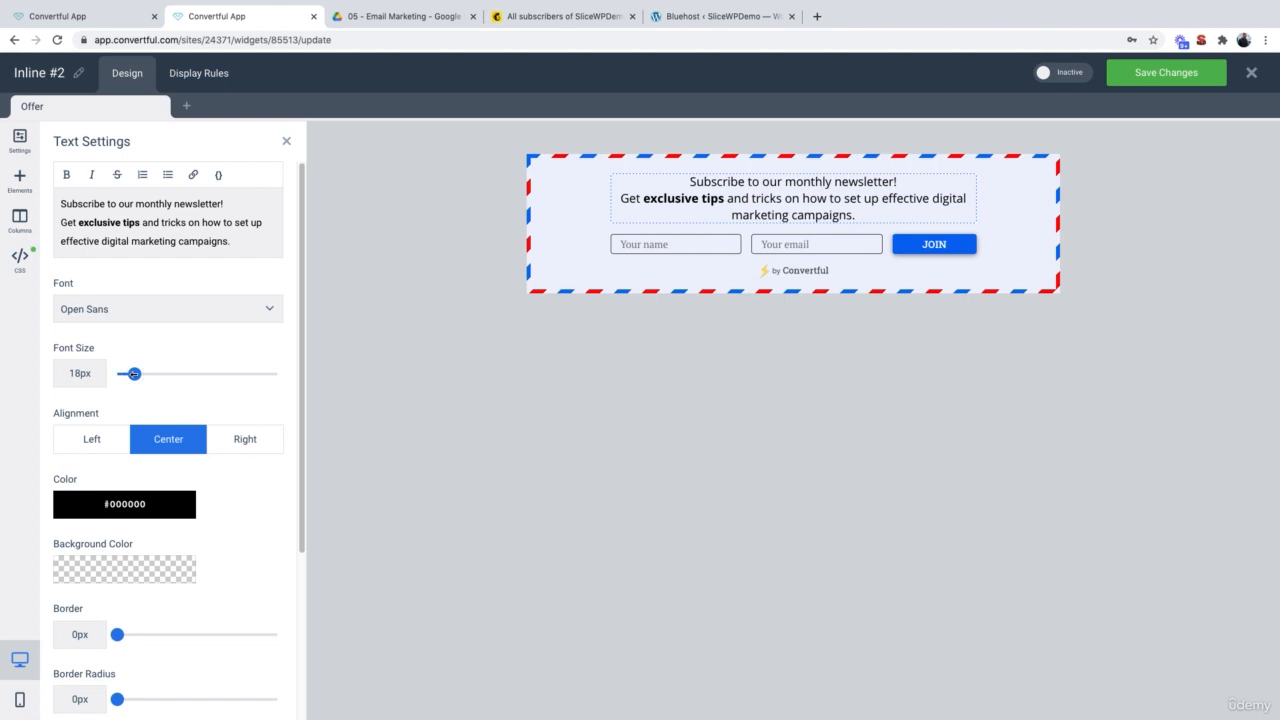
click(106, 441)
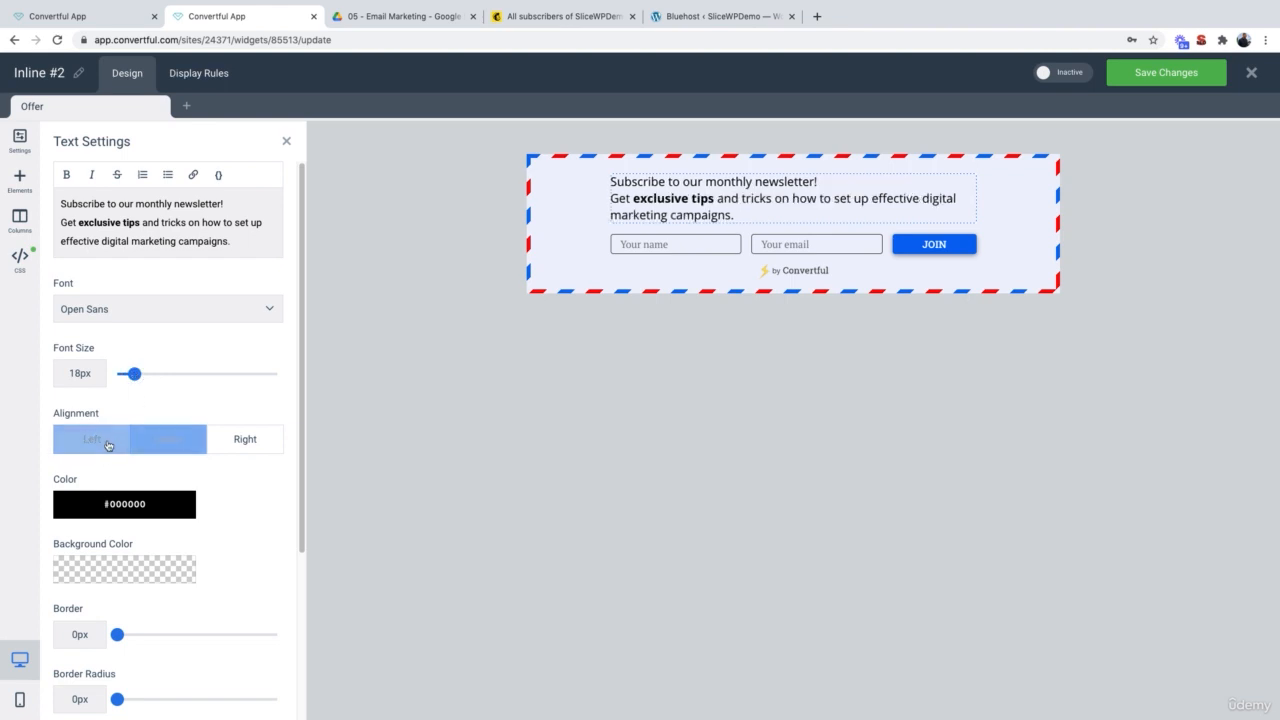
click(228, 446)
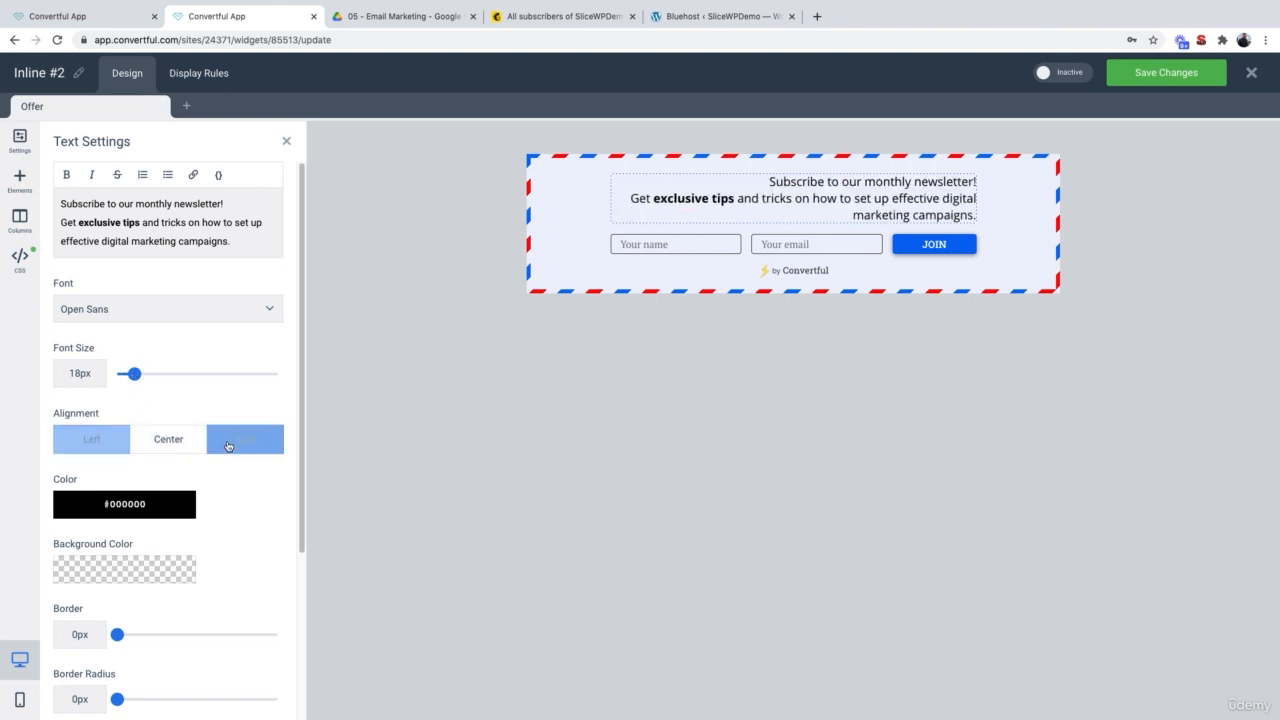
click(171, 441)
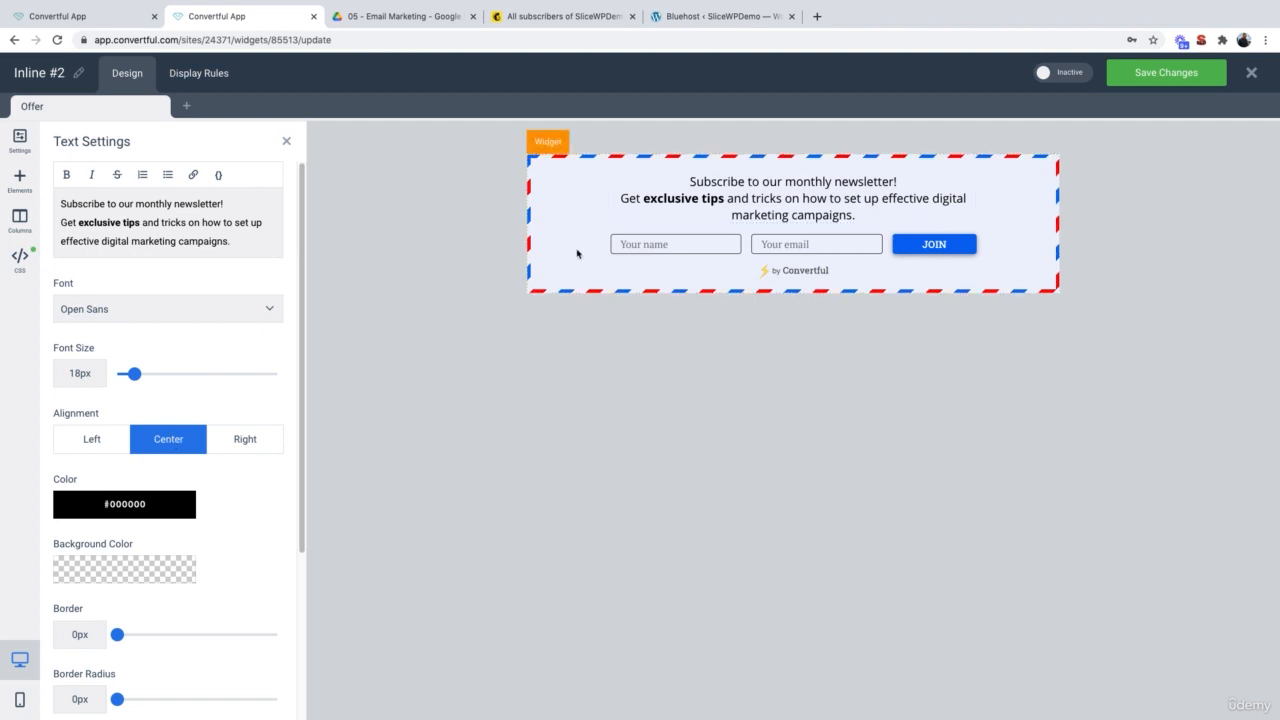
click(949, 245)
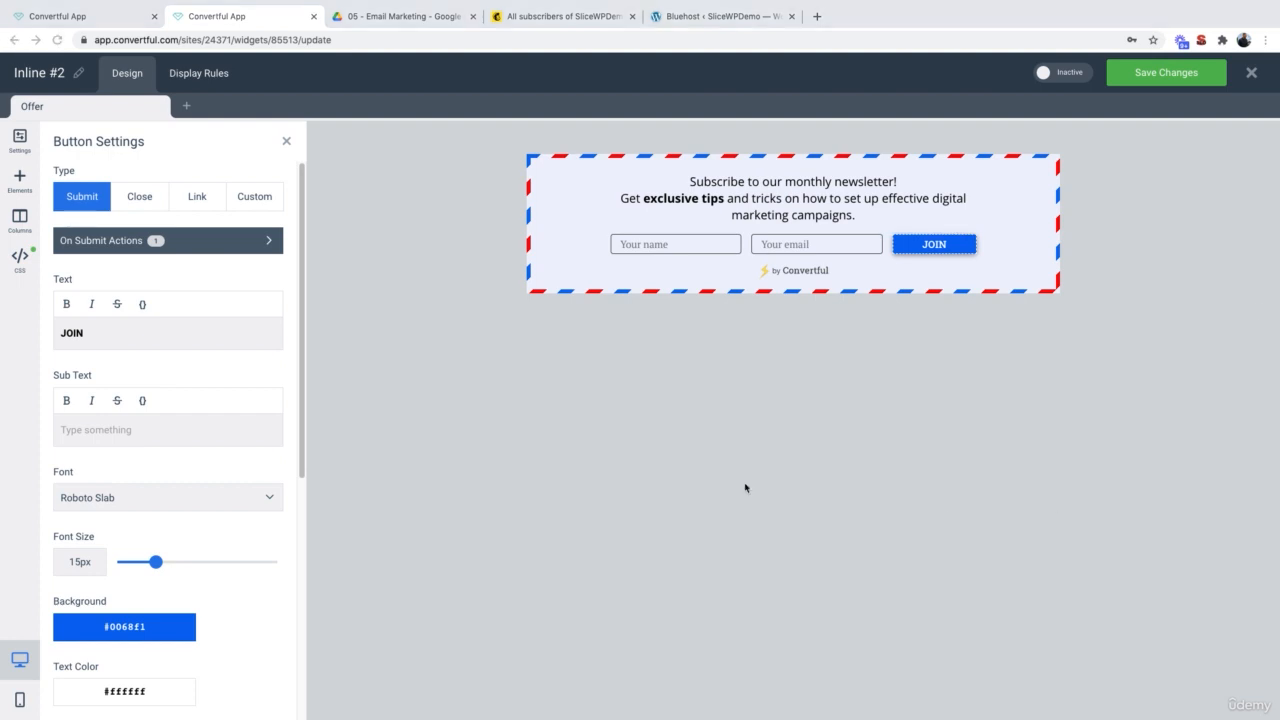
Step: Relabel the submit button from JOIN to a bold 'Subscribe'
double_click(151, 337)
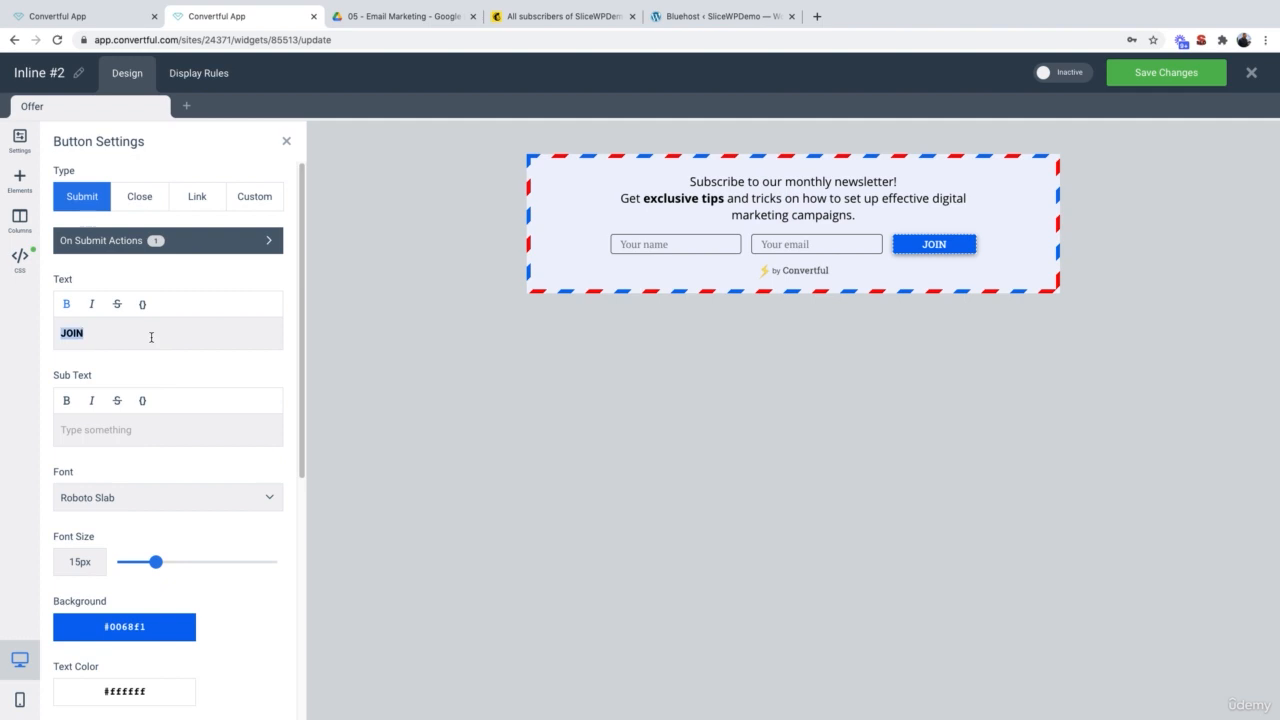
text(Subscribe for free)
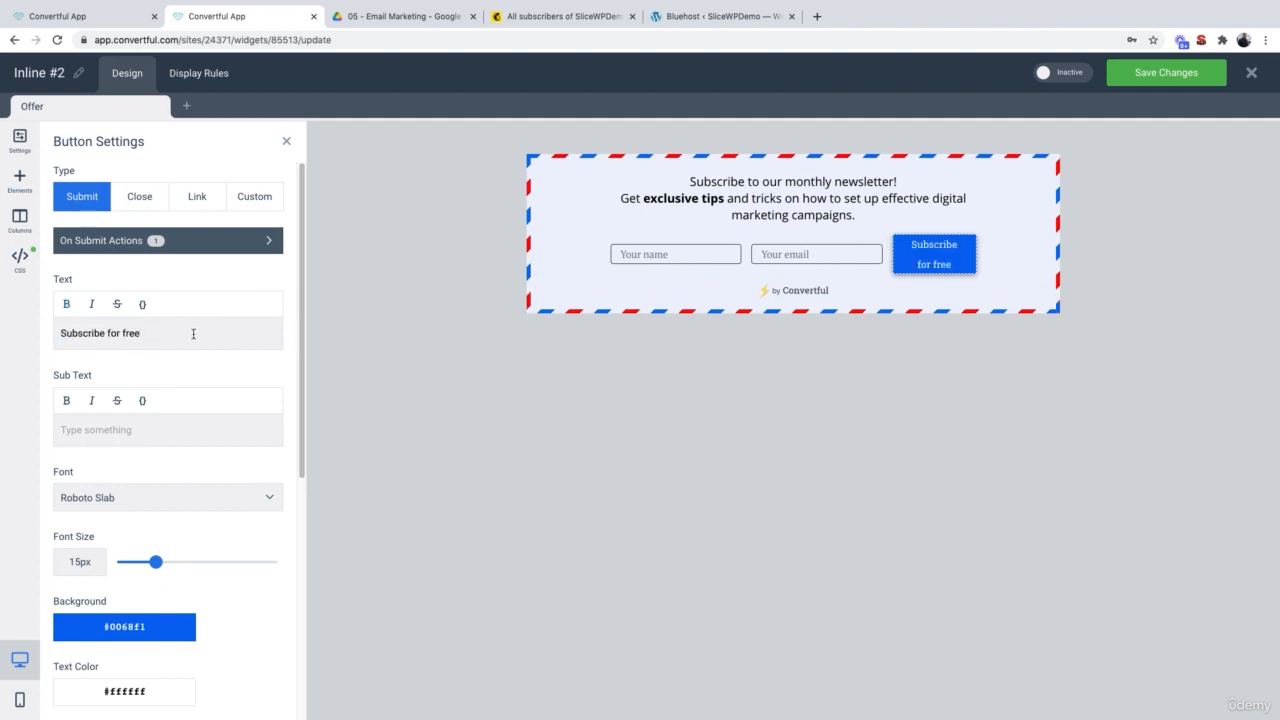
drag(160, 333, 117, 333)
key(BackSpace)
key(BackSpace)
key(BackSpace)
key(BackSpace)
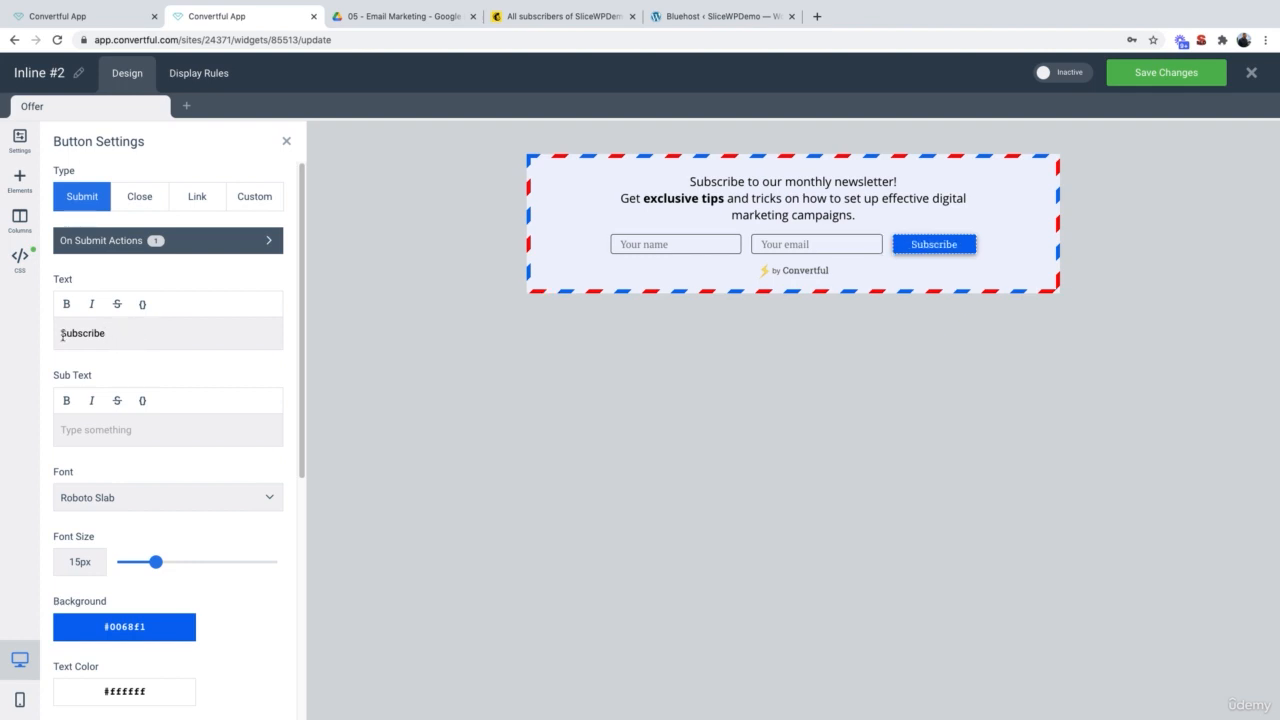
double_click(71, 335)
click(67, 303)
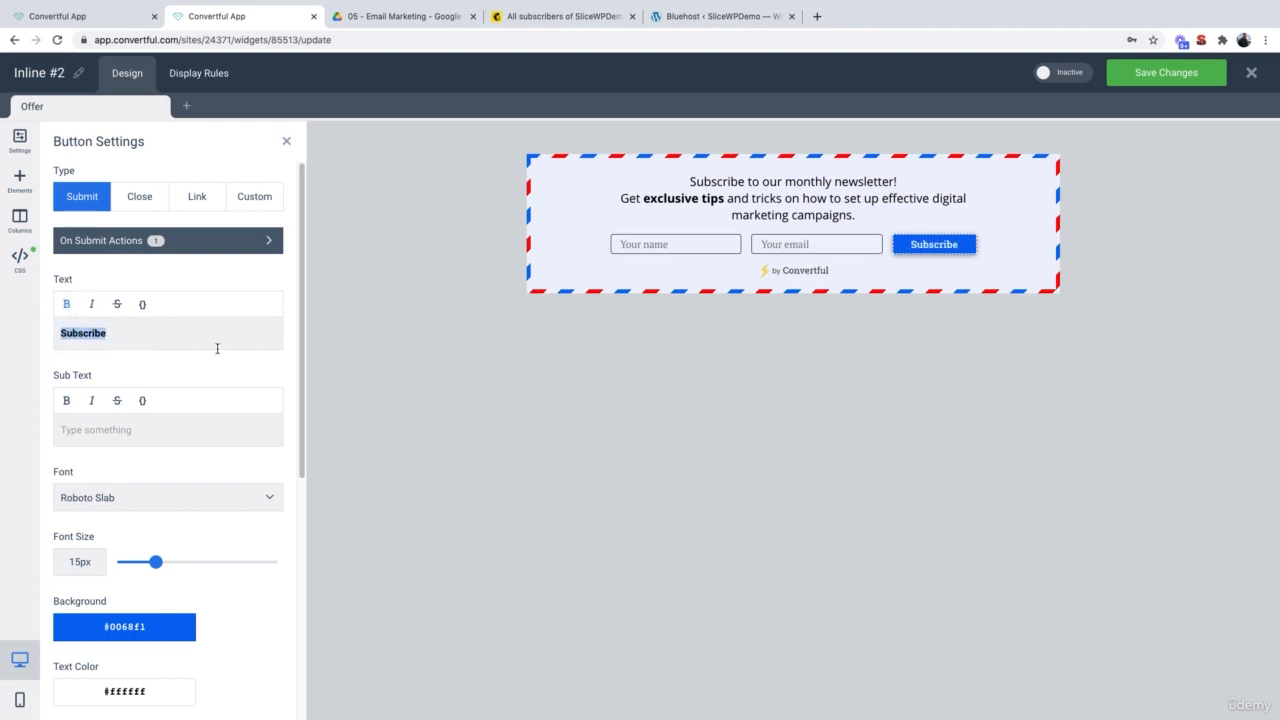
click(217, 348)
Step: Activate and save Inline #2, copying its shortcode [convertful id="85513"]
click(199, 74)
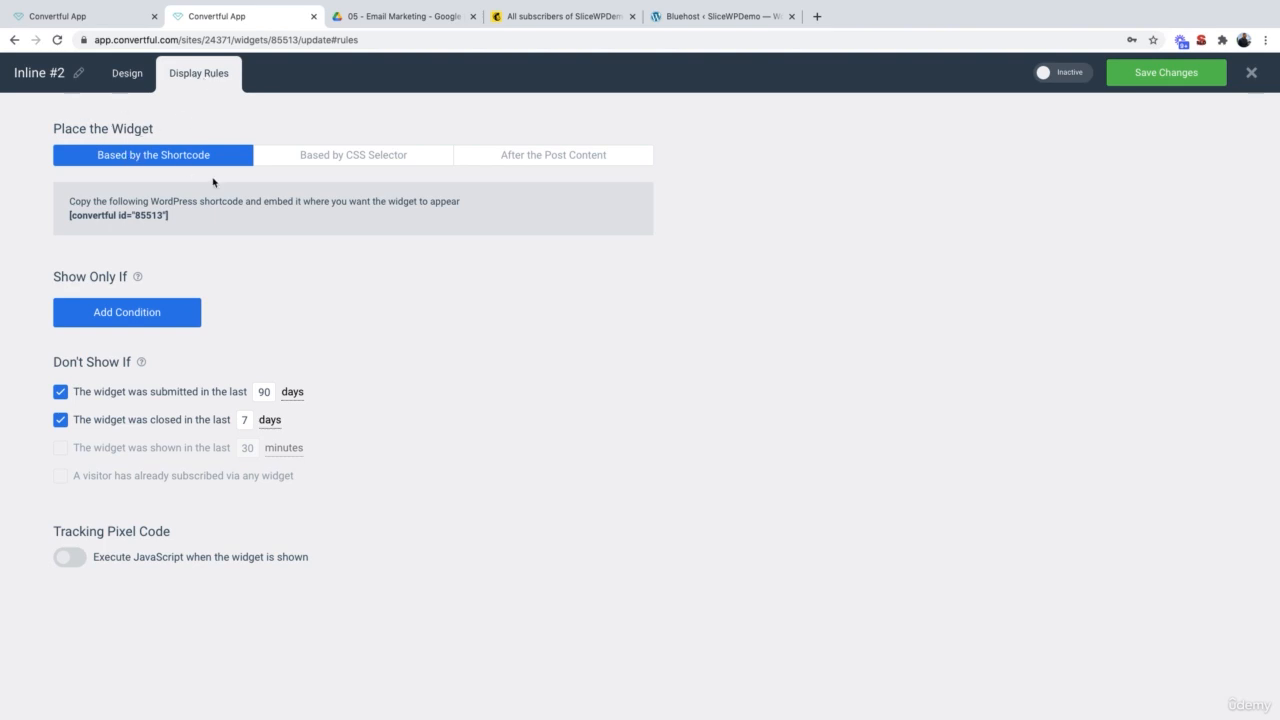
triple_click(107, 215)
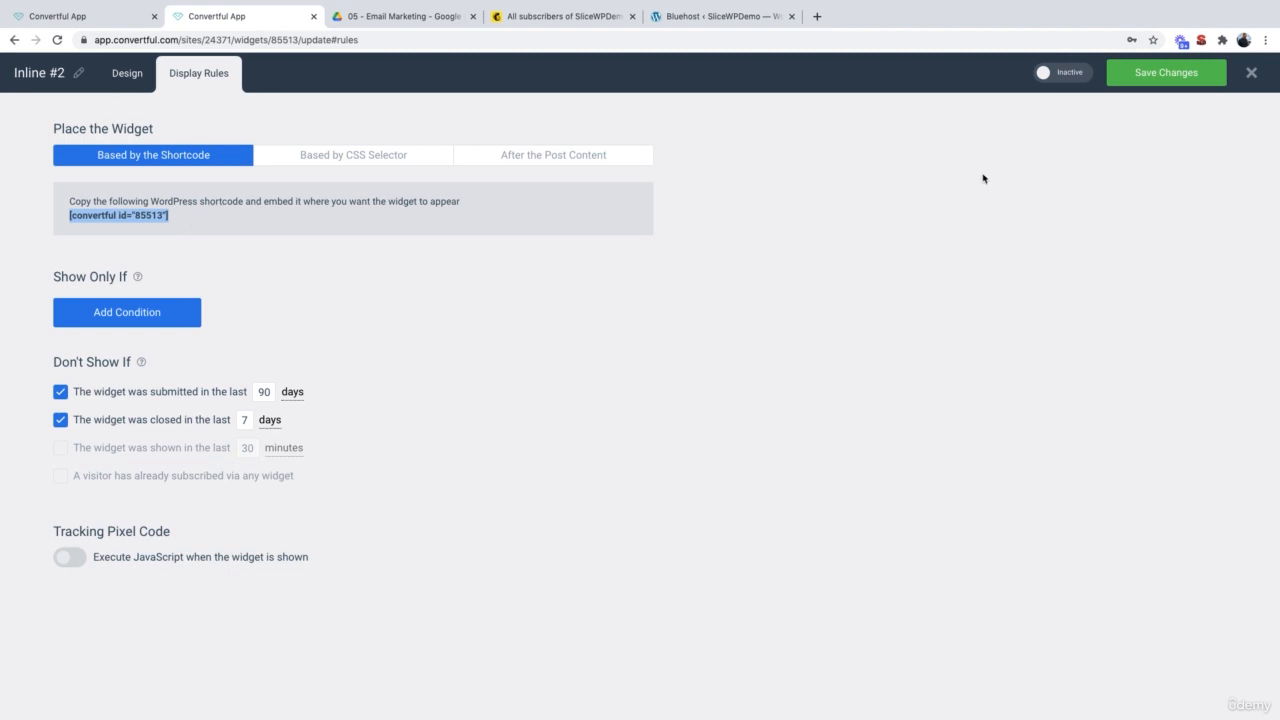
click(1070, 82)
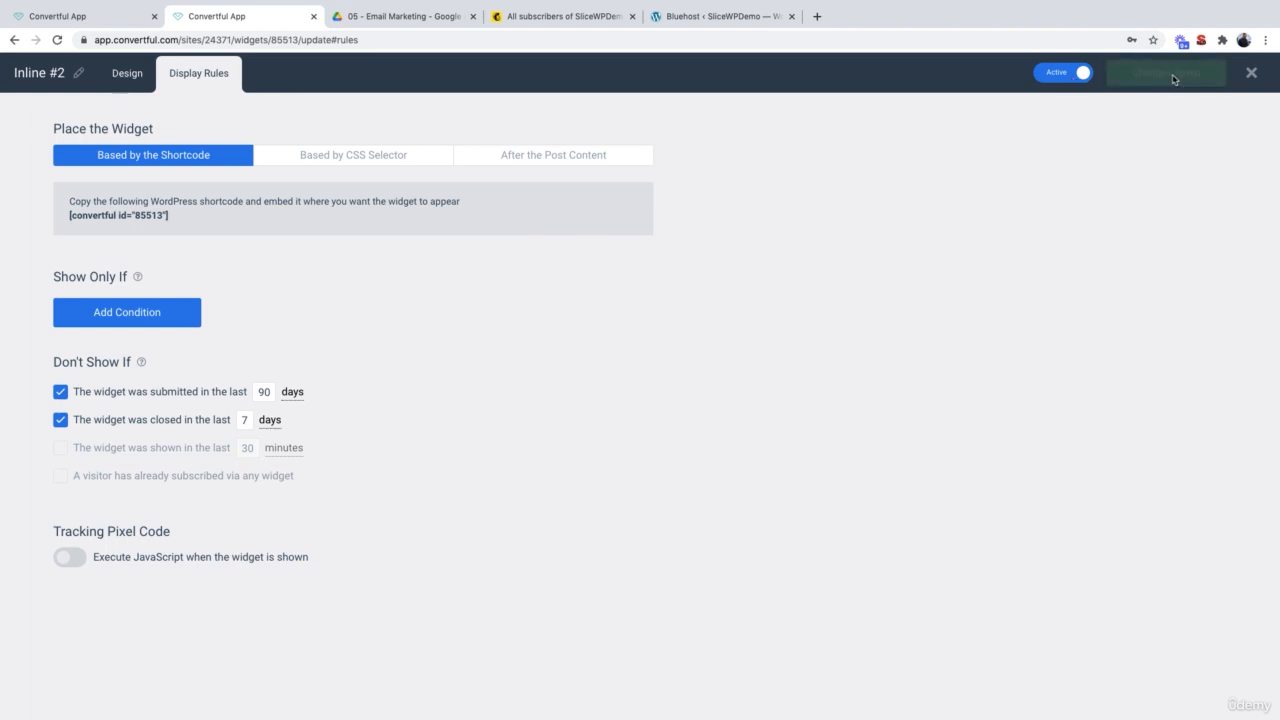
triple_click(142, 216)
key(super+c)
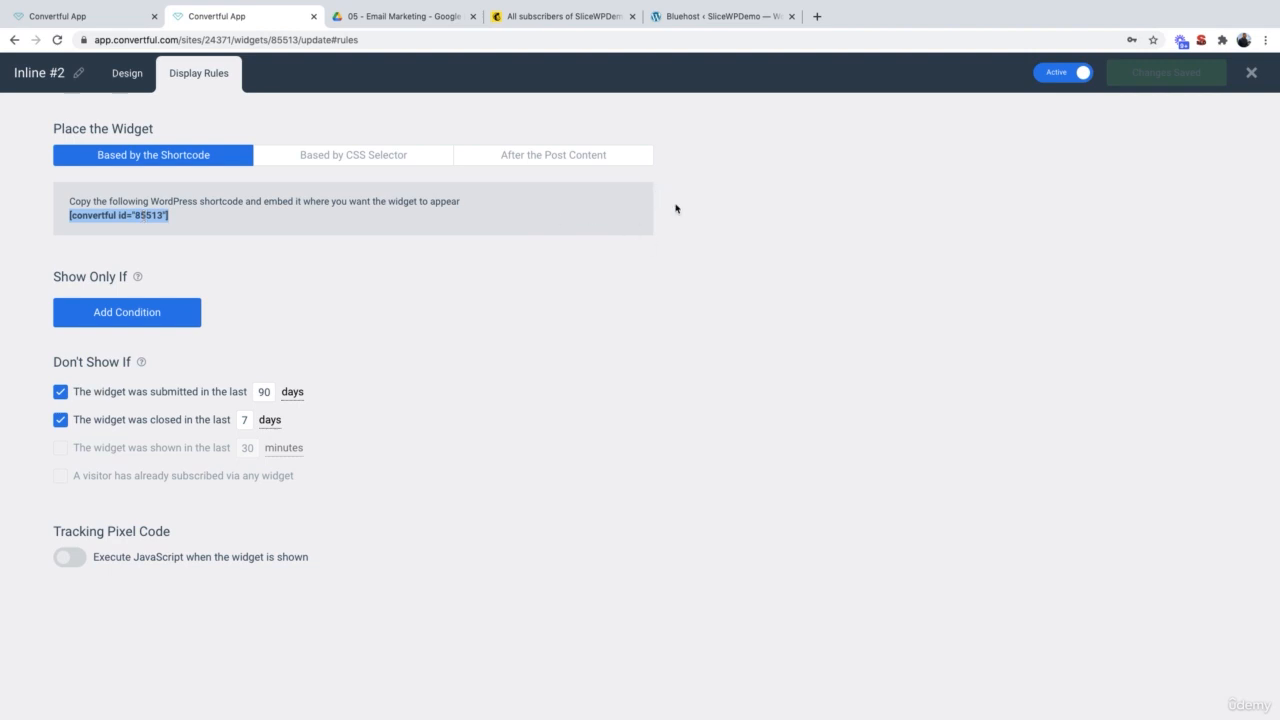
click(680, 18)
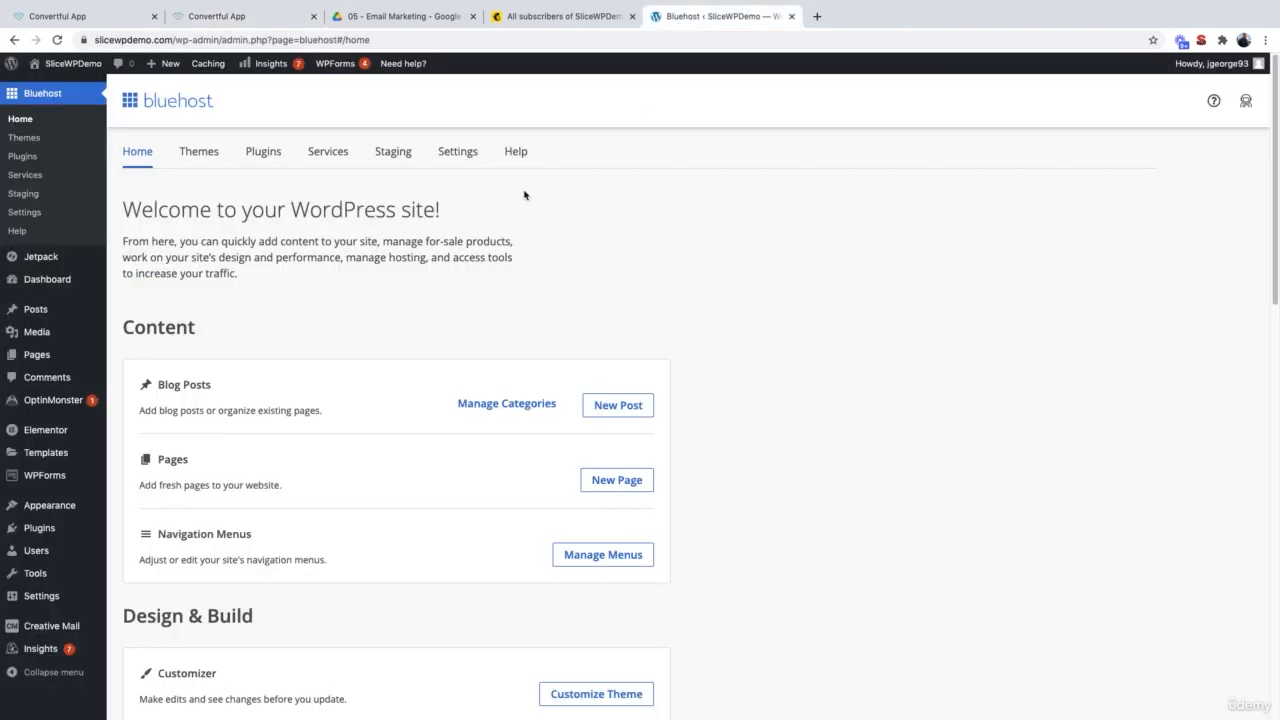
Step: From All Posts, open 'Sample Blog Post 1 – Facebook Ads Best Practices' with Edit with Elementor
mouse_move(82, 312)
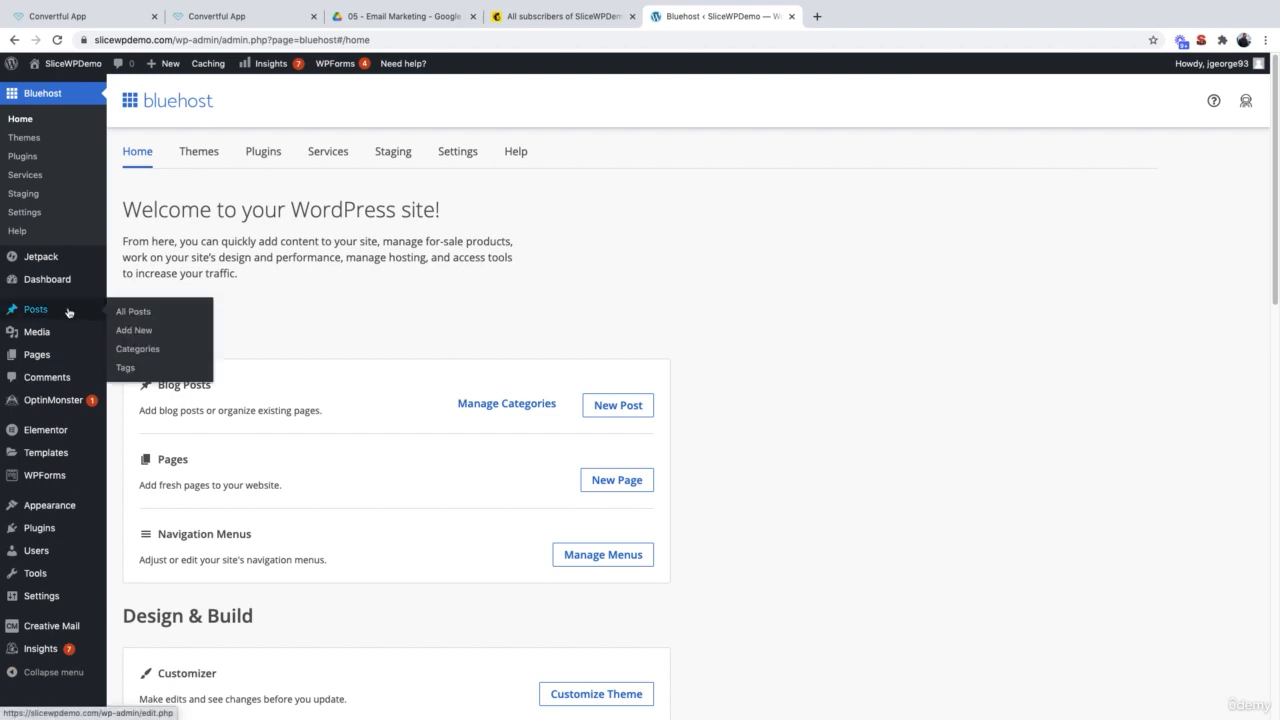
click(157, 315)
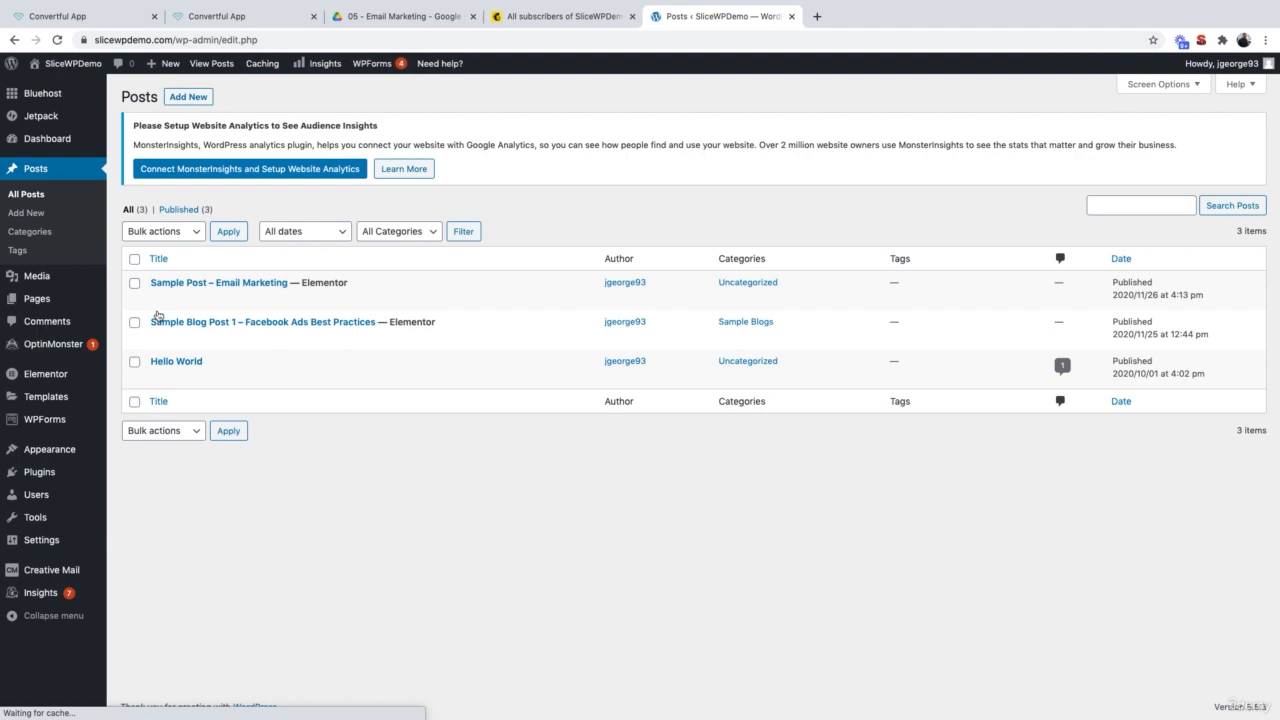
mouse_move(300, 322)
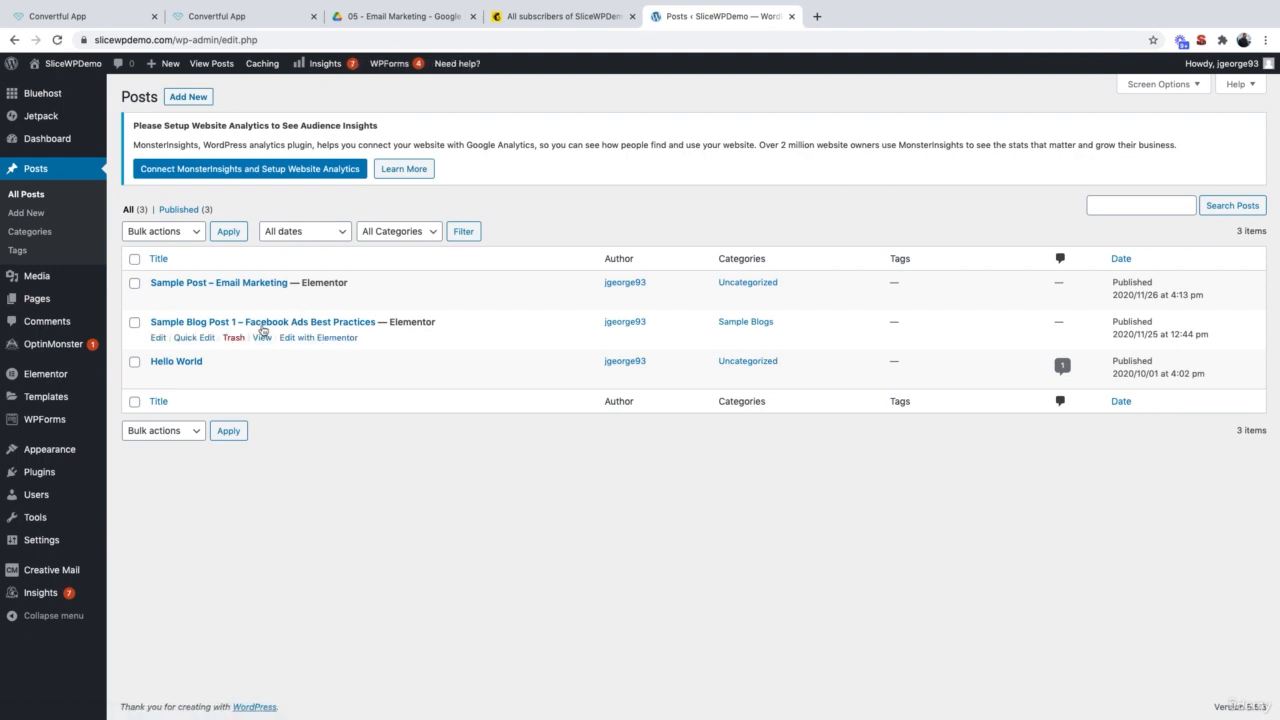
click(333, 339)
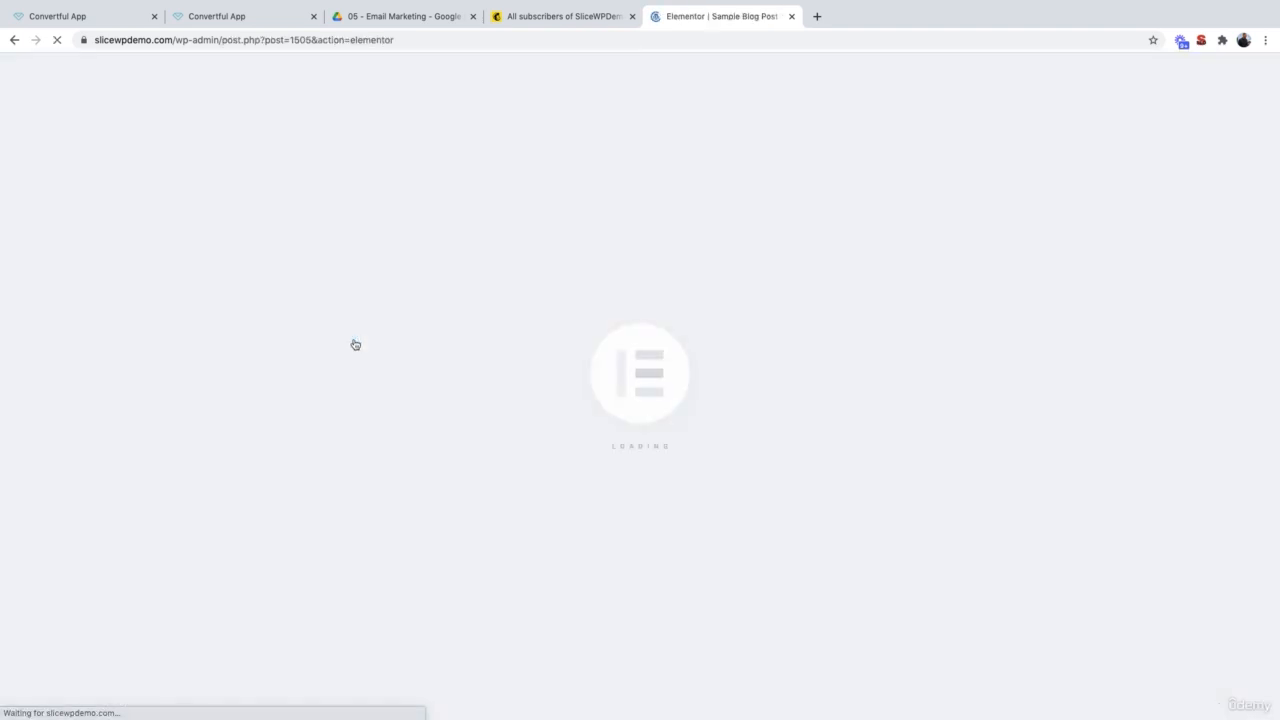
Step: Add an HTML widget containing [convertful id="85513"] below the Rackham section, update the post, and preview it
scroll(355, 344, down, 10)
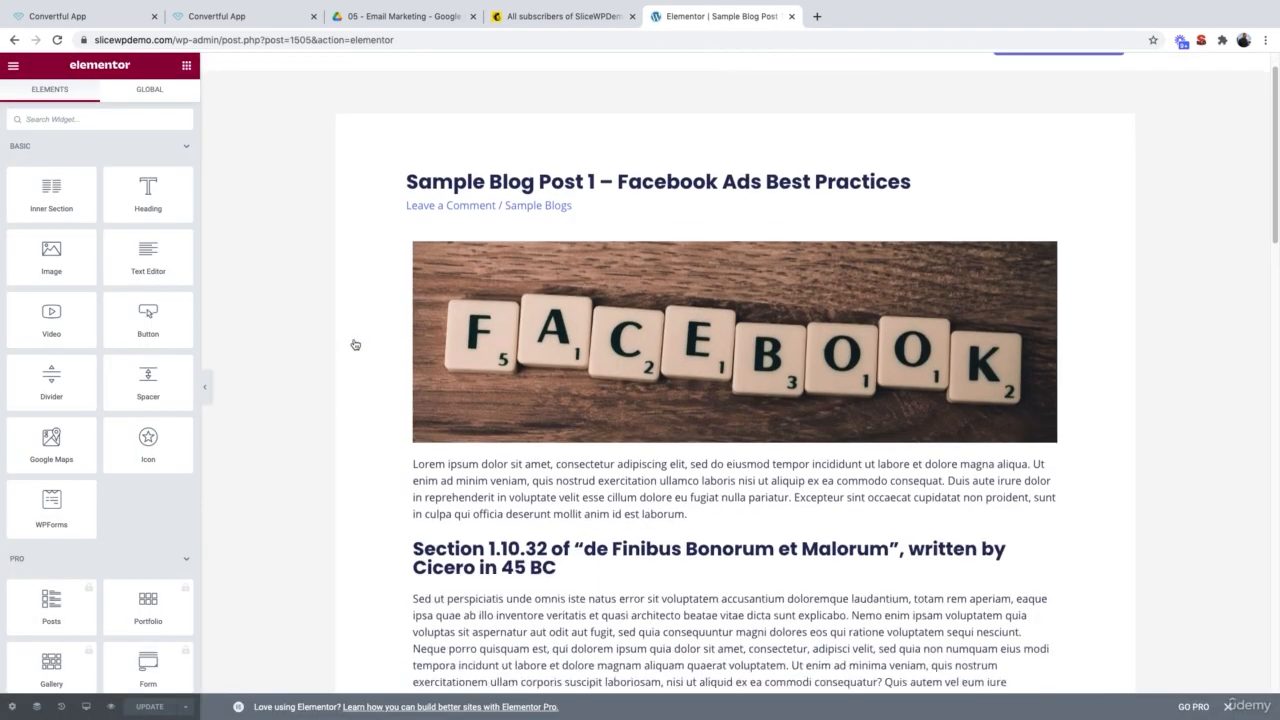
scroll(355, 344, down, 2)
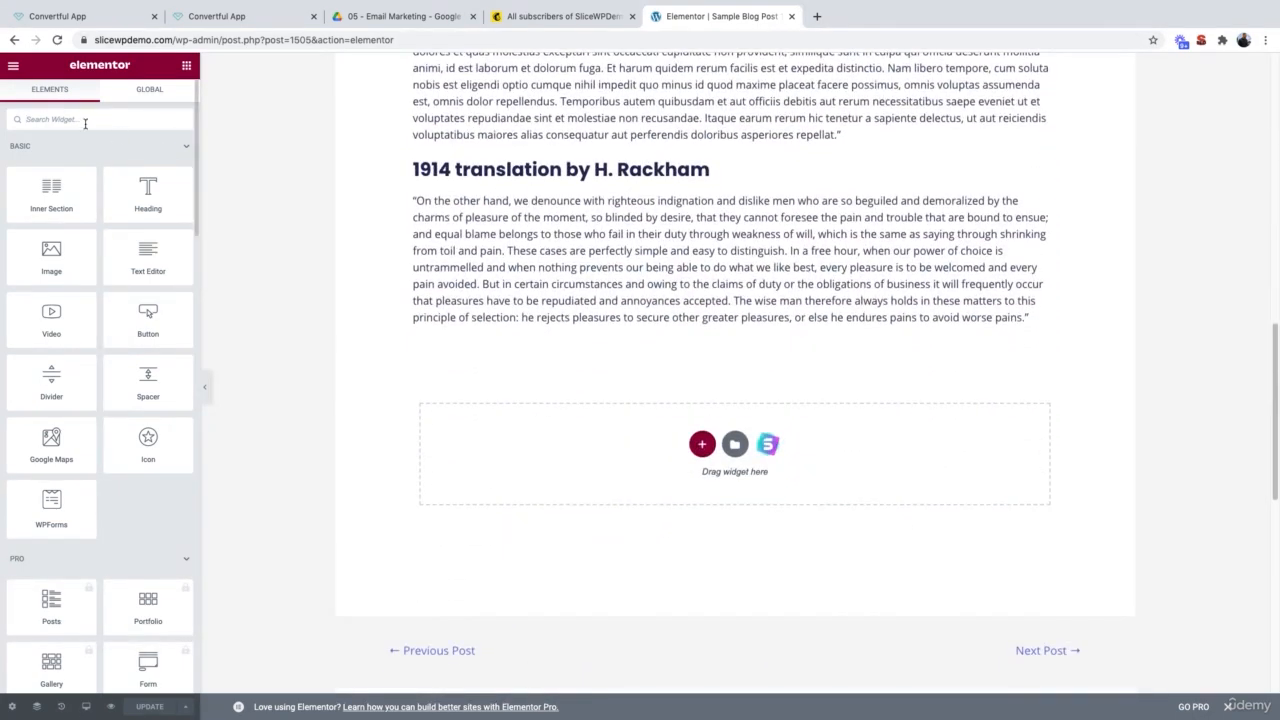
text(ht)
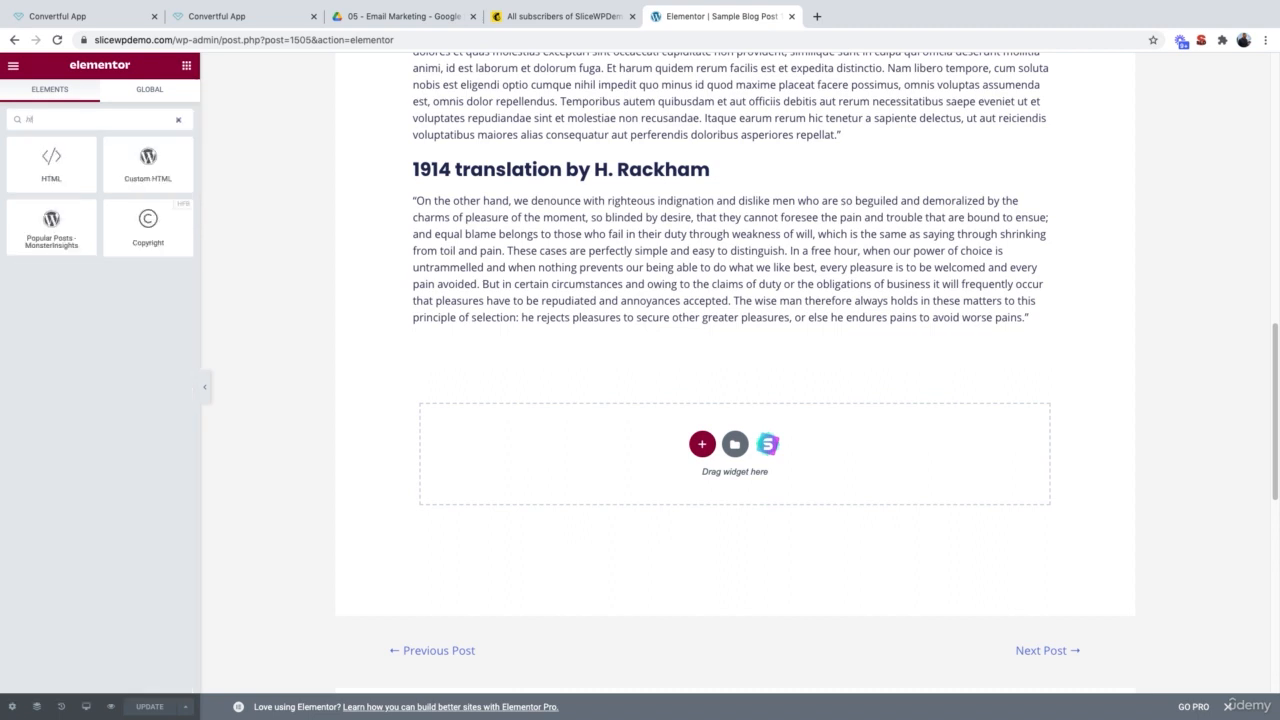
text(ml)
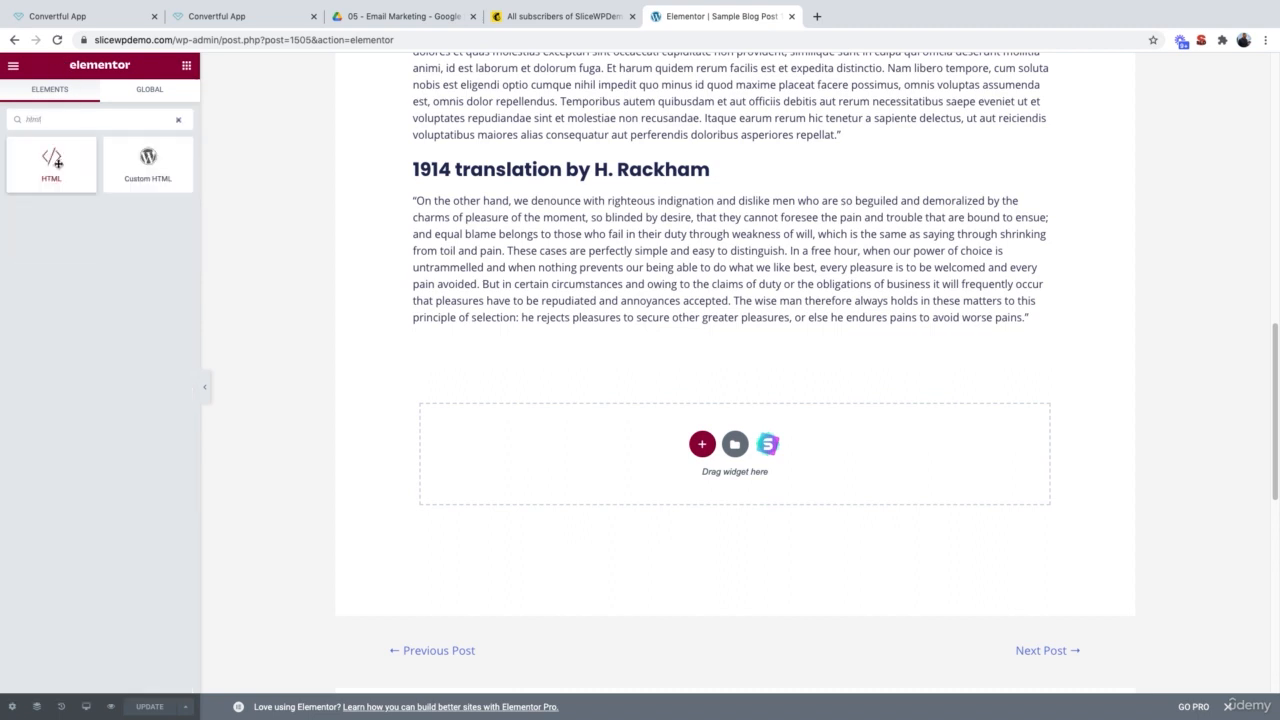
drag(58, 162, 526, 323)
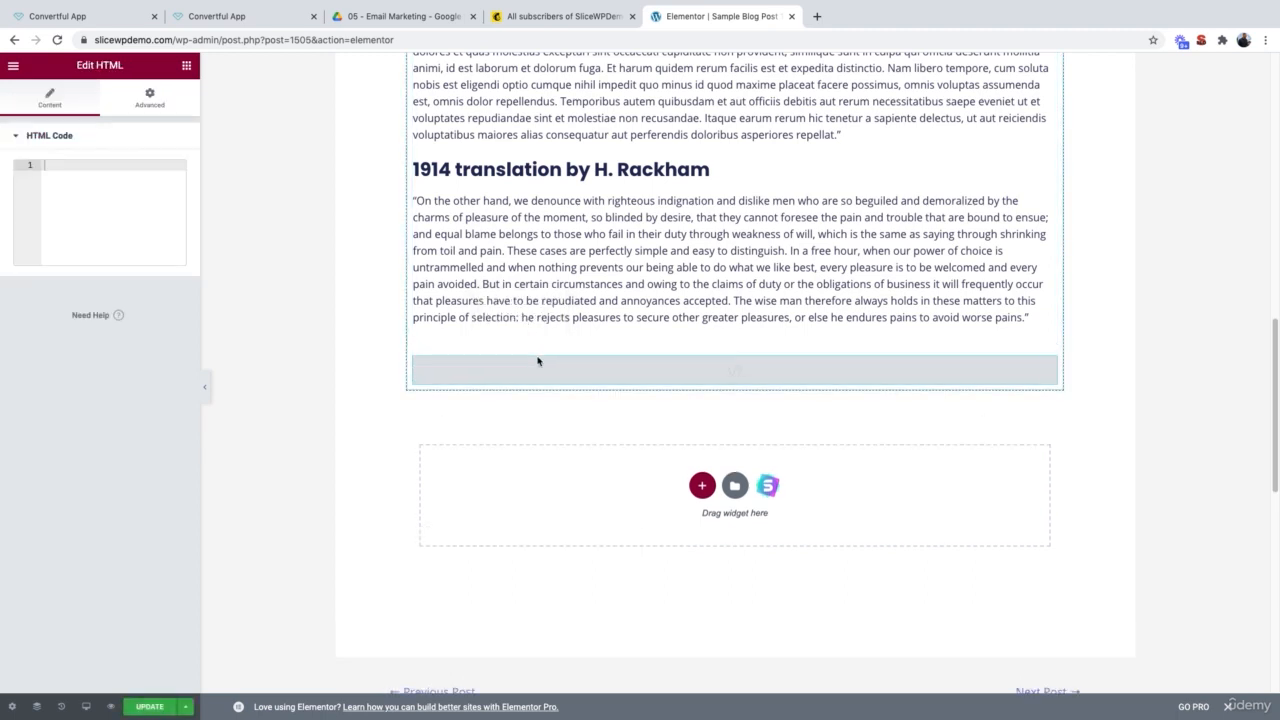
key(super+v)
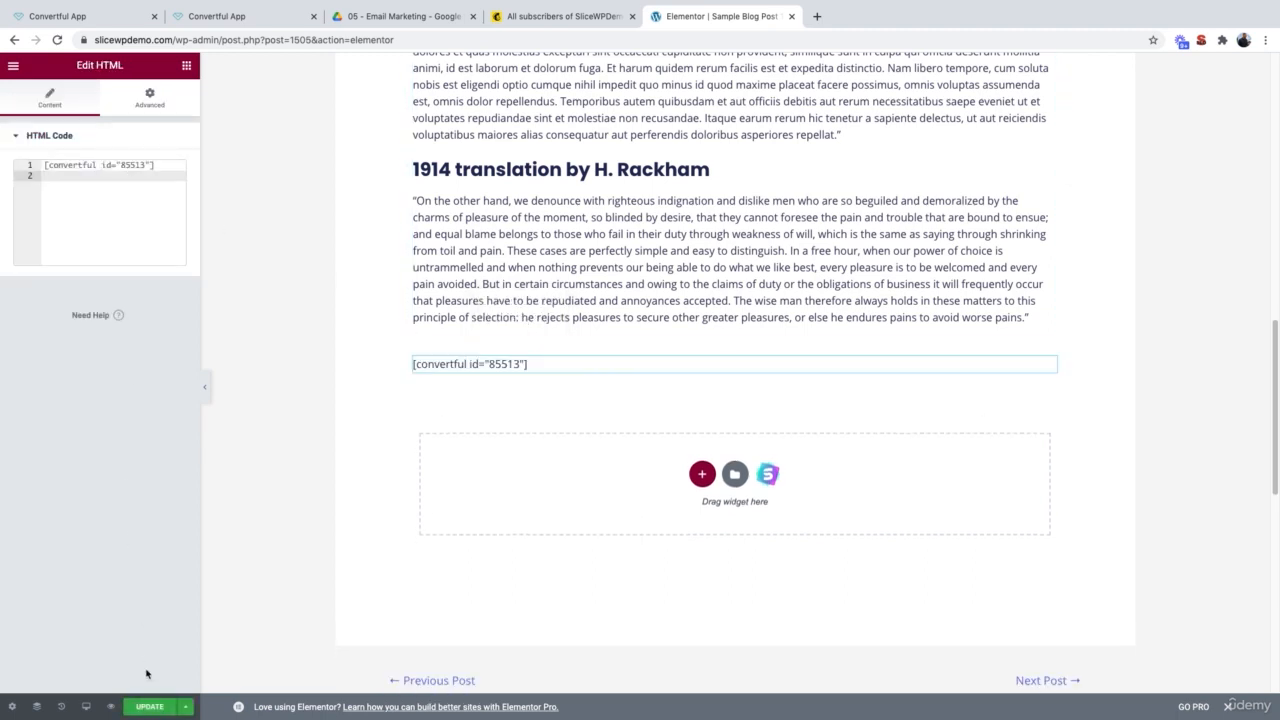
click(146, 708)
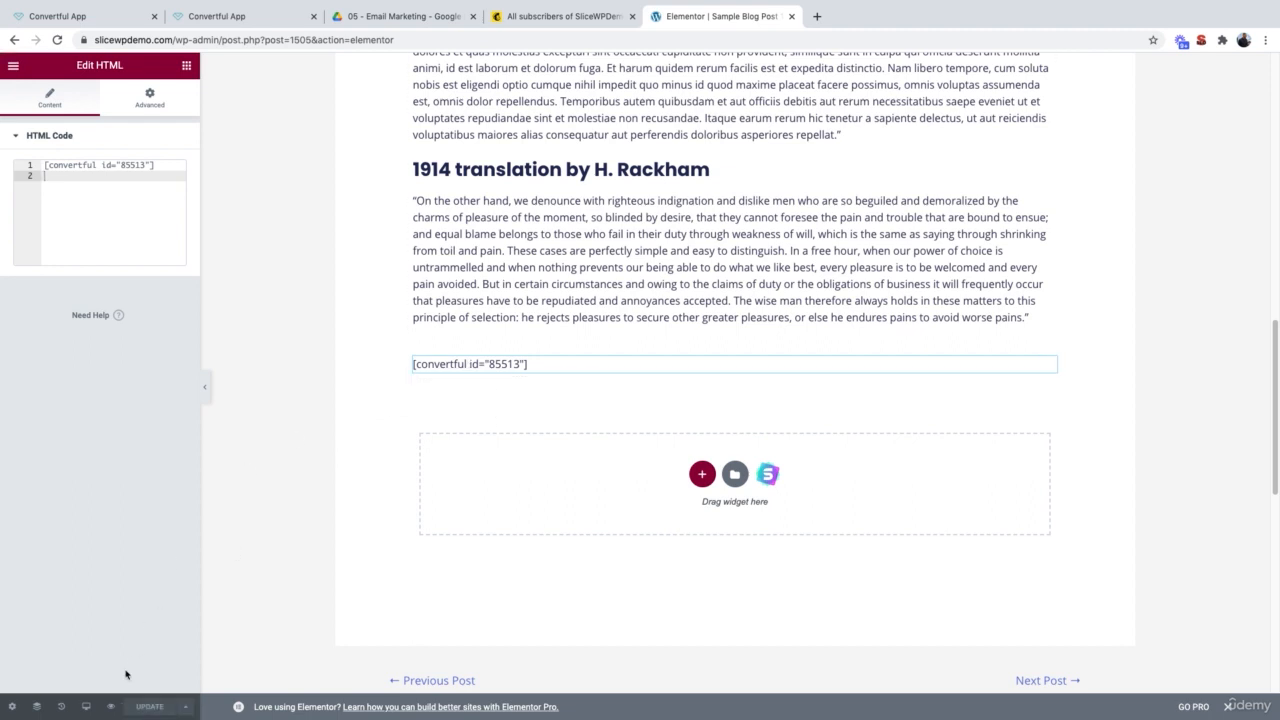
click(111, 708)
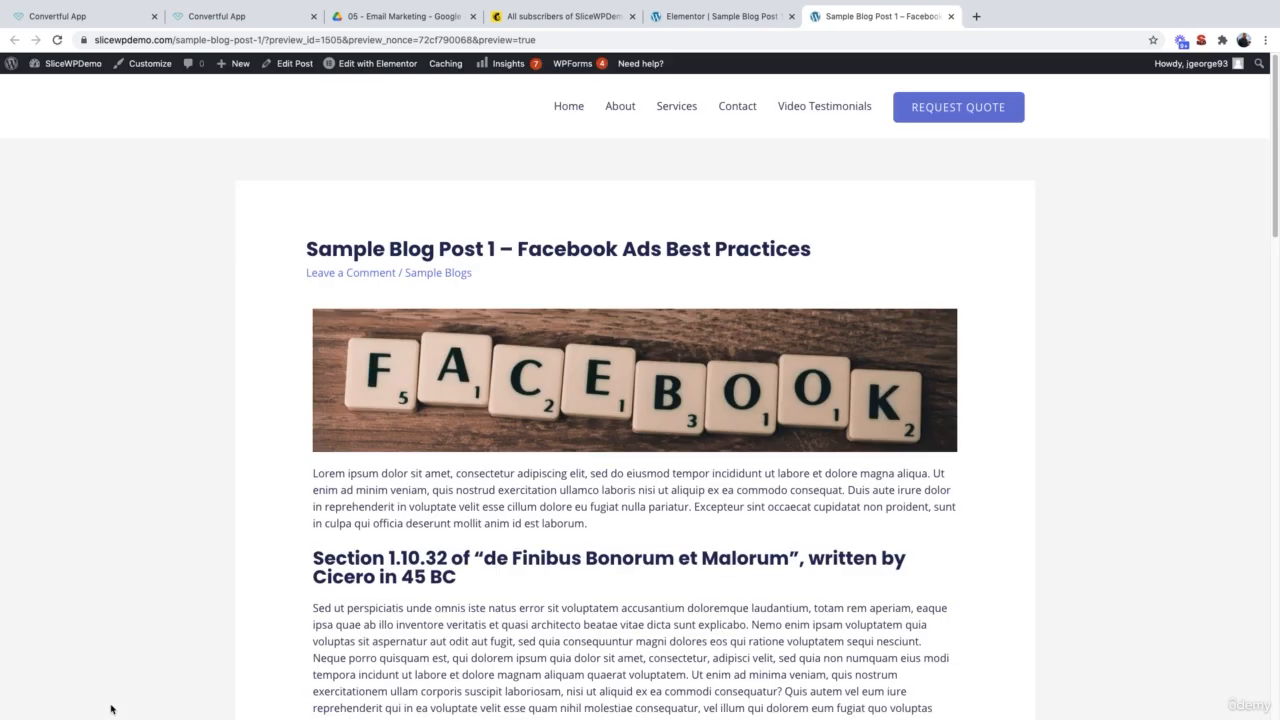
Step: Check that the Convertful newsletter box shows in the preview, then close the Convertful widget editor
scroll(111, 708, down, 5)
scroll(111, 708, down, 6)
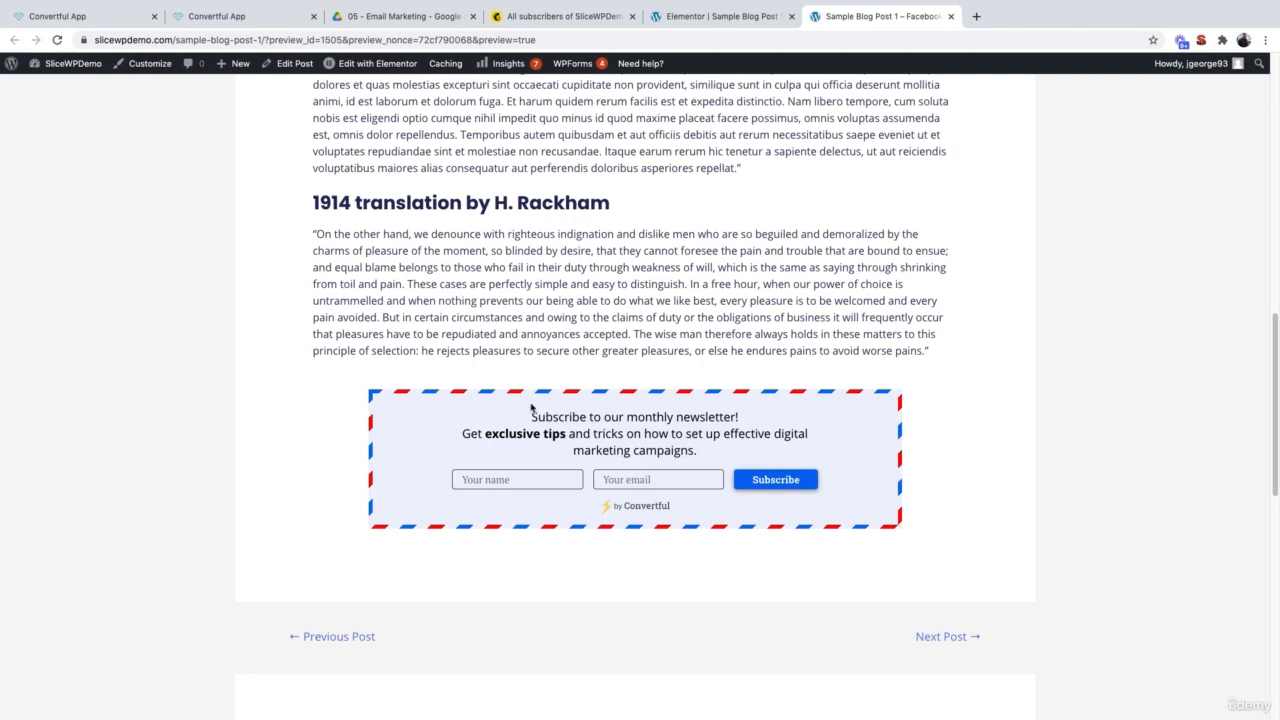
scroll(413, 305, up, 2)
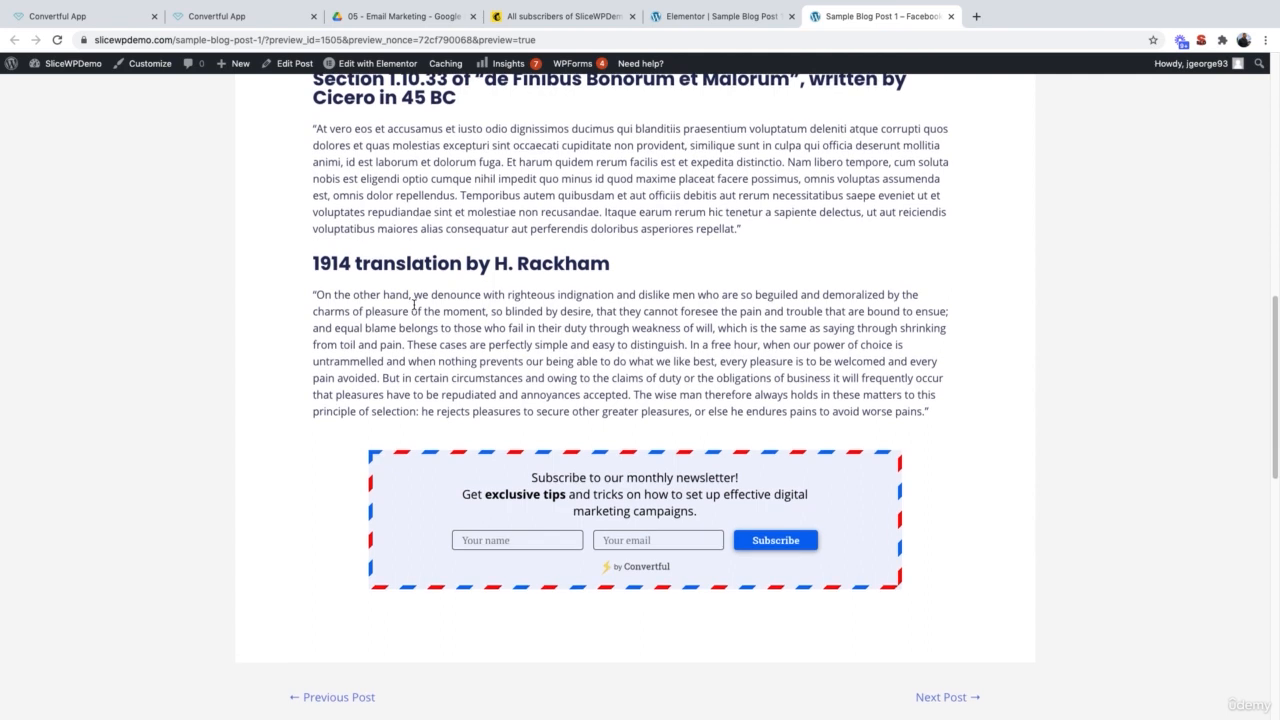
click(212, 16)
click(1251, 72)
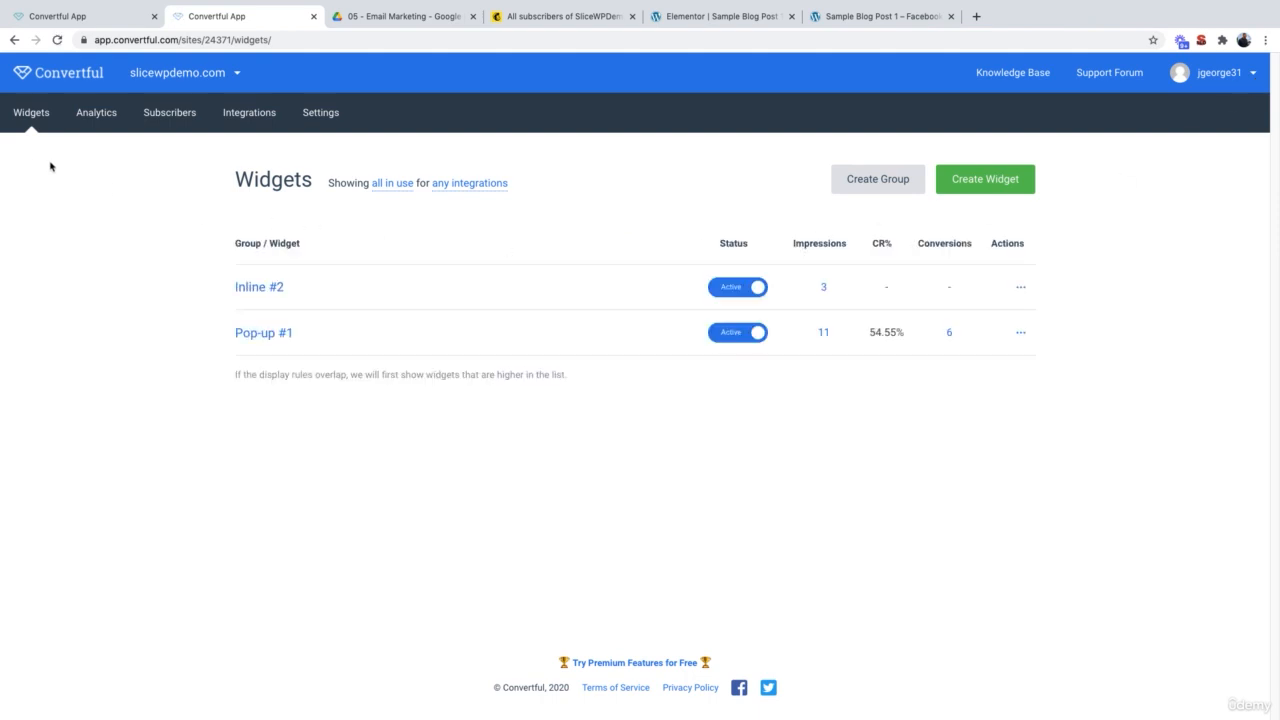
Step: Create a new inline widget from the first Targeted Content Upgrades template under Inline Widgets
click(980, 178)
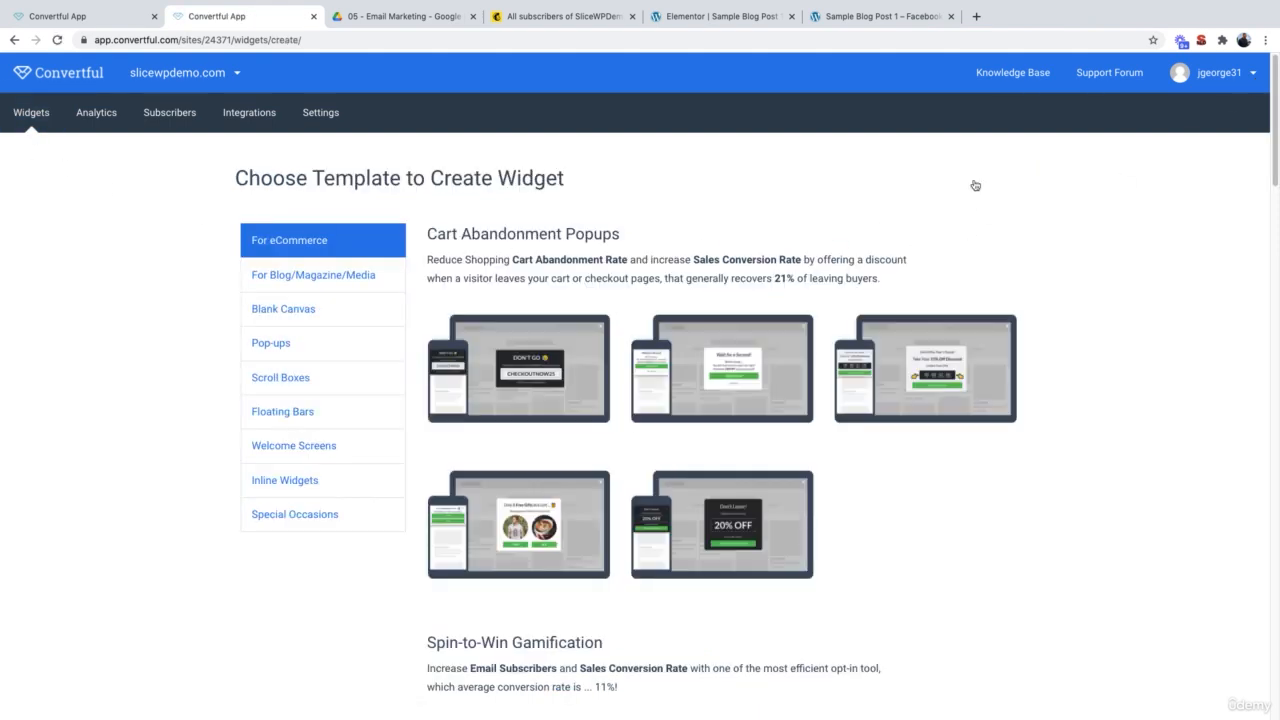
click(343, 480)
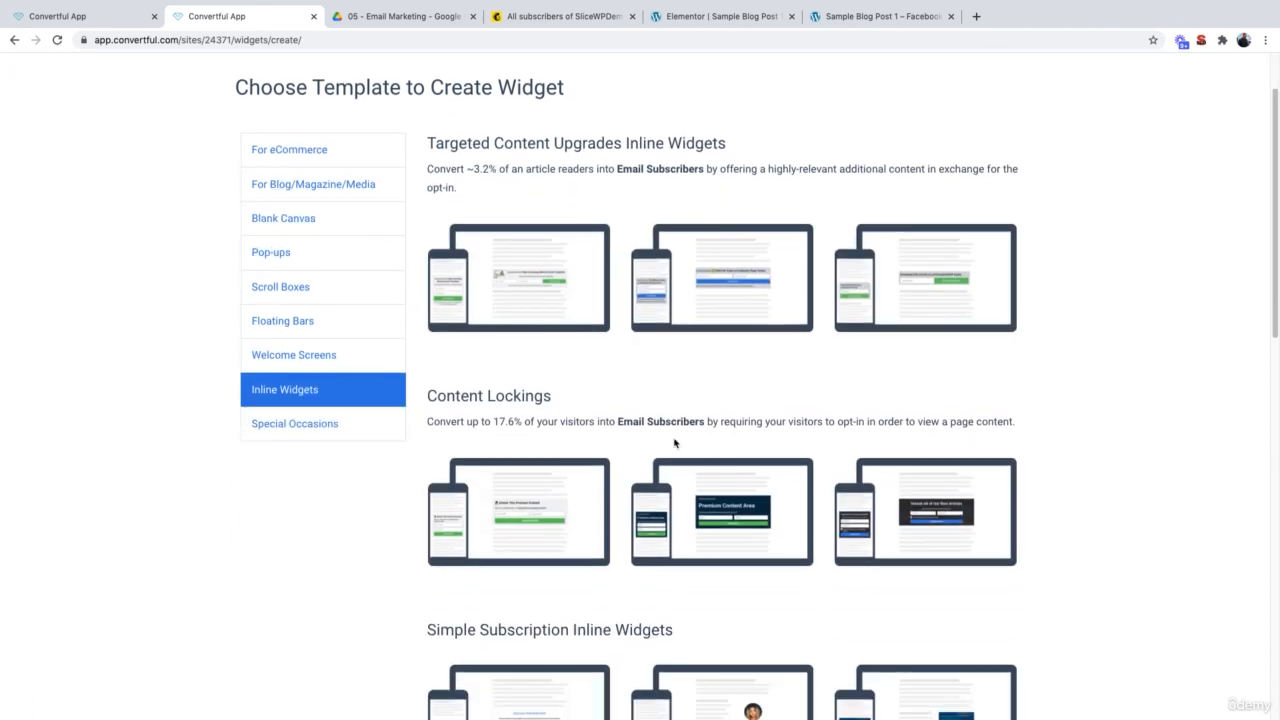
mouse_move(556, 310)
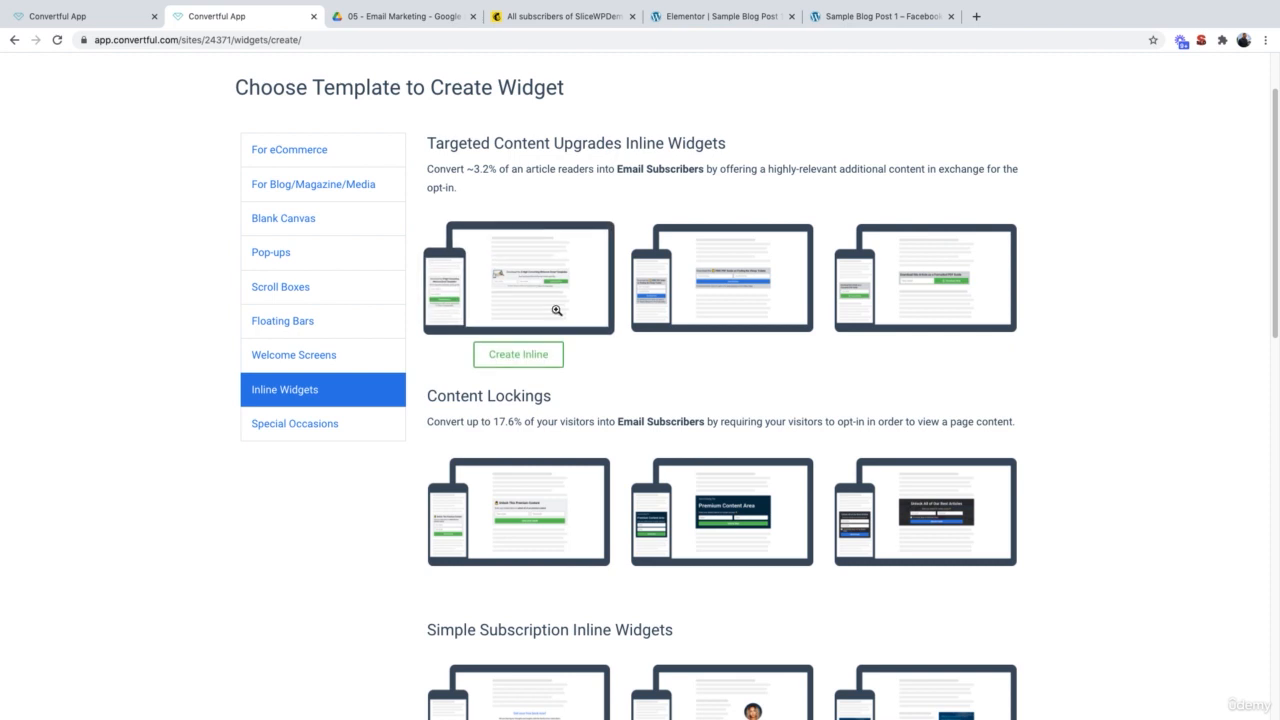
click(526, 277)
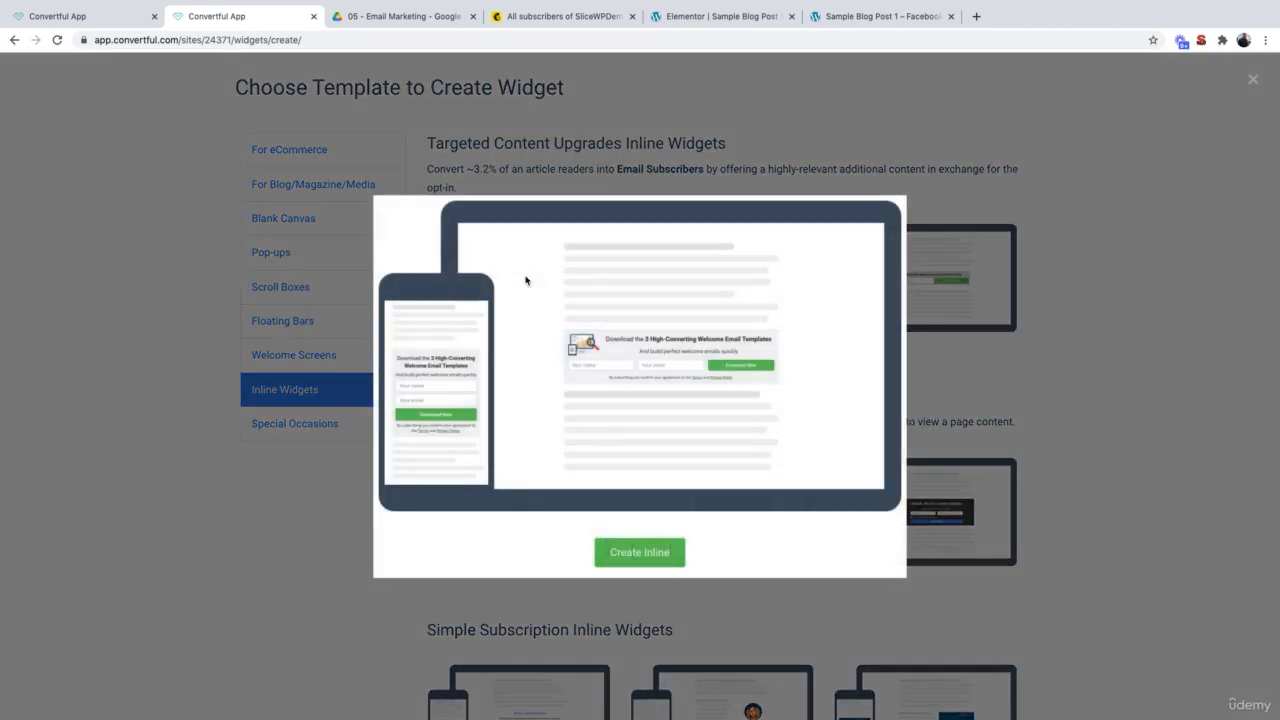
click(668, 555)
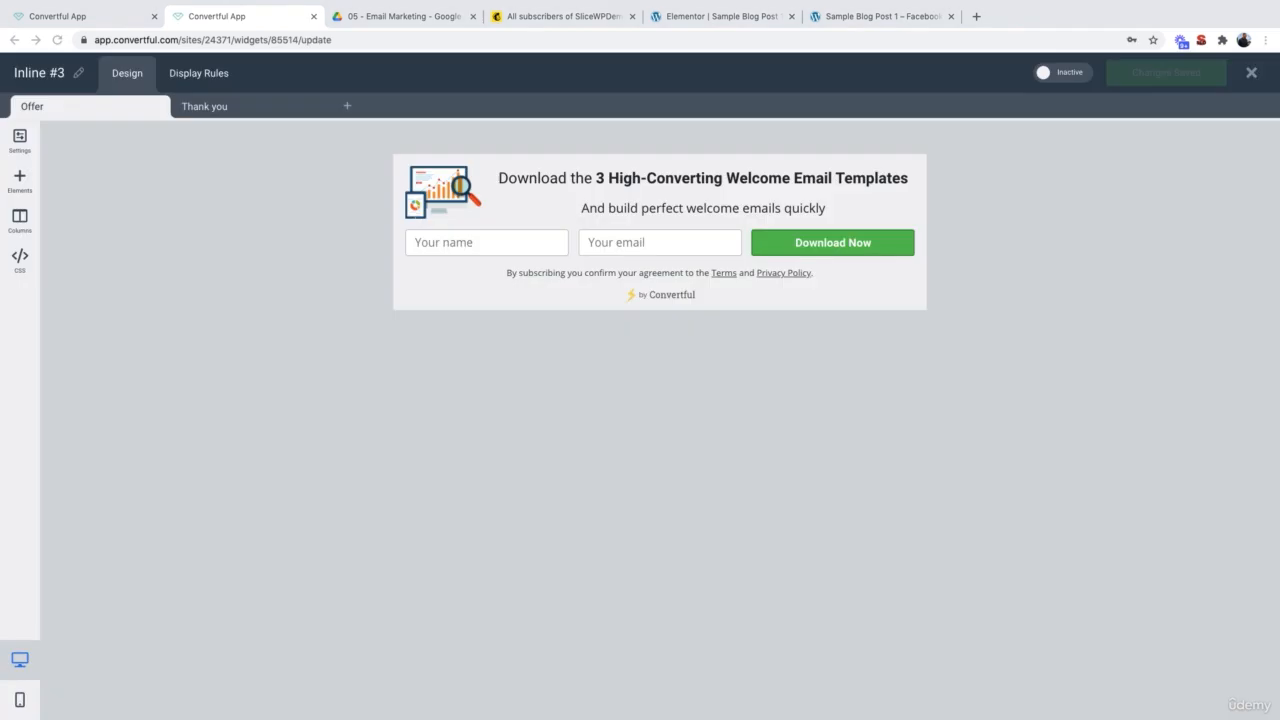
Step: Change the headline to 'Download the 3 Best Kept Email Marketing Secrets'
click(737, 209)
click(735, 178)
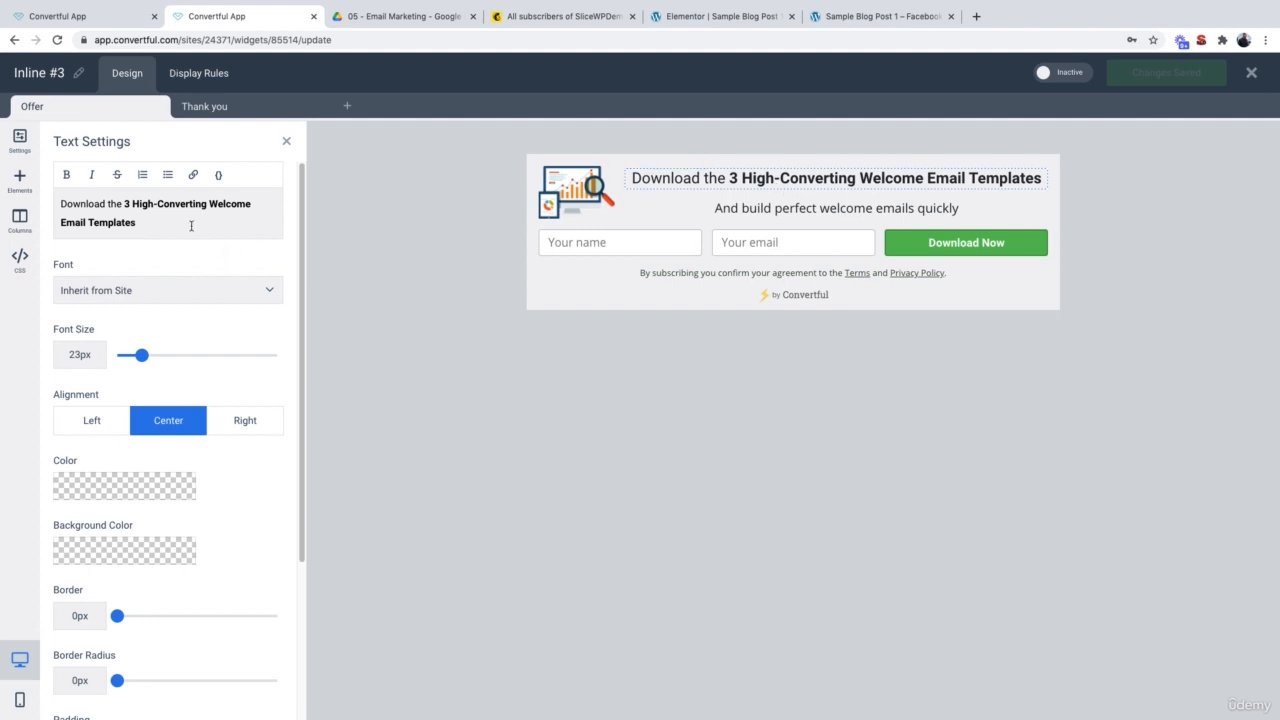
double_click(143, 203)
text(Best K)
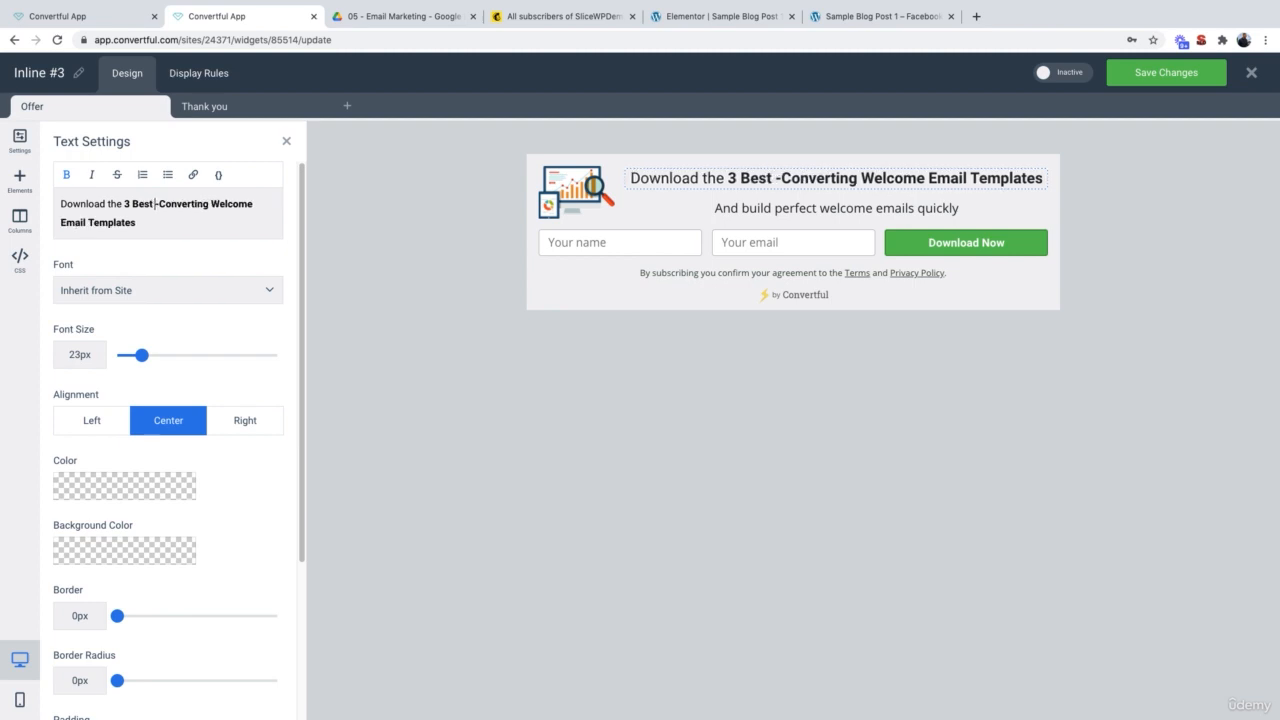
text(ept Email Mark)
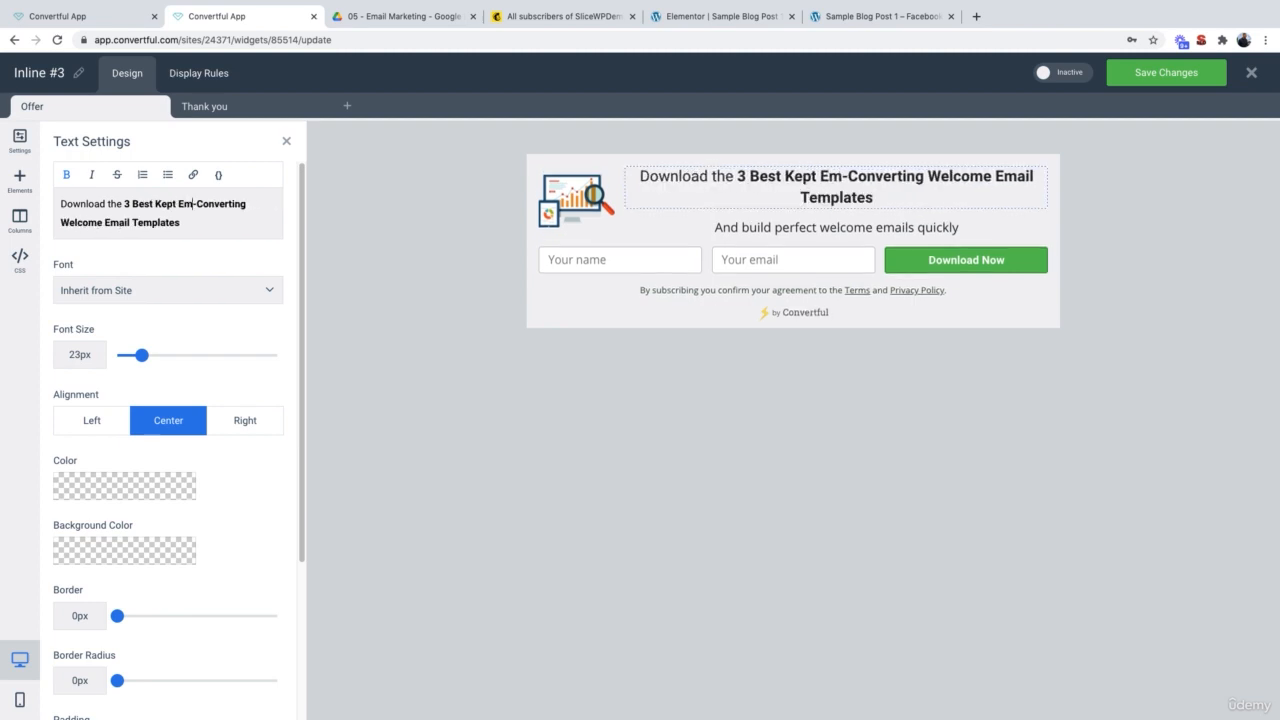
text(eting Secret)
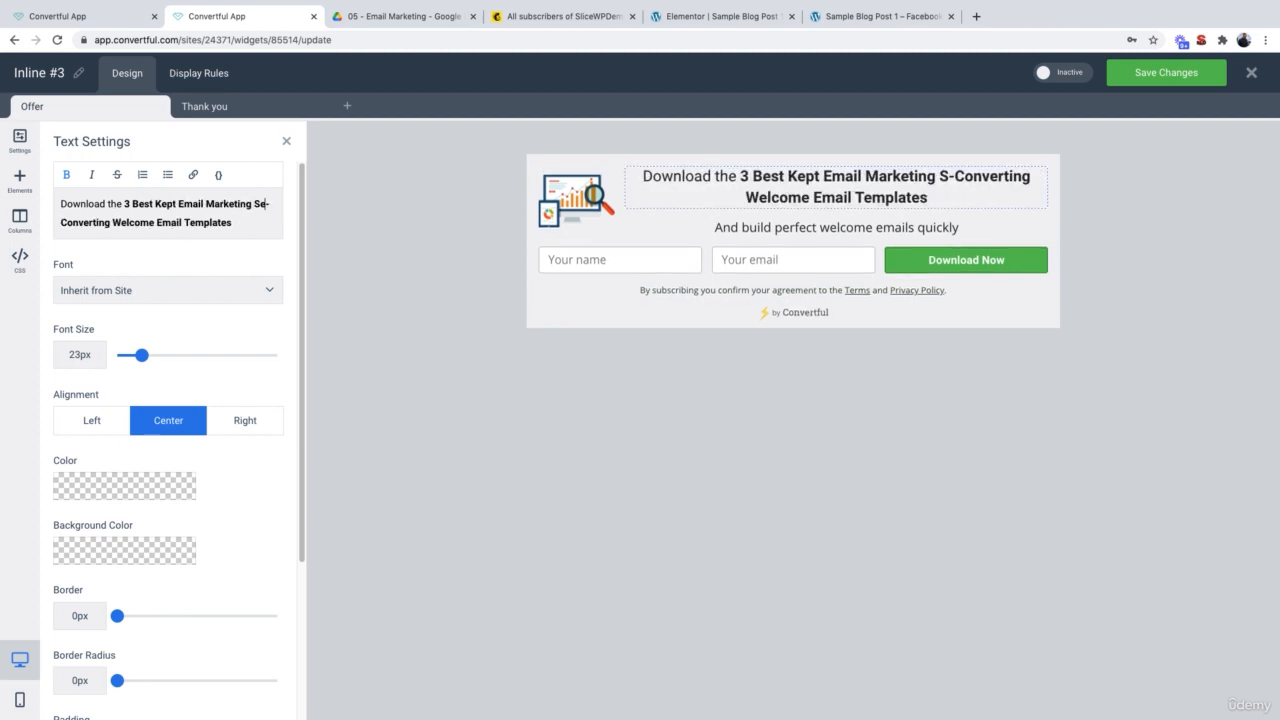
text(s)
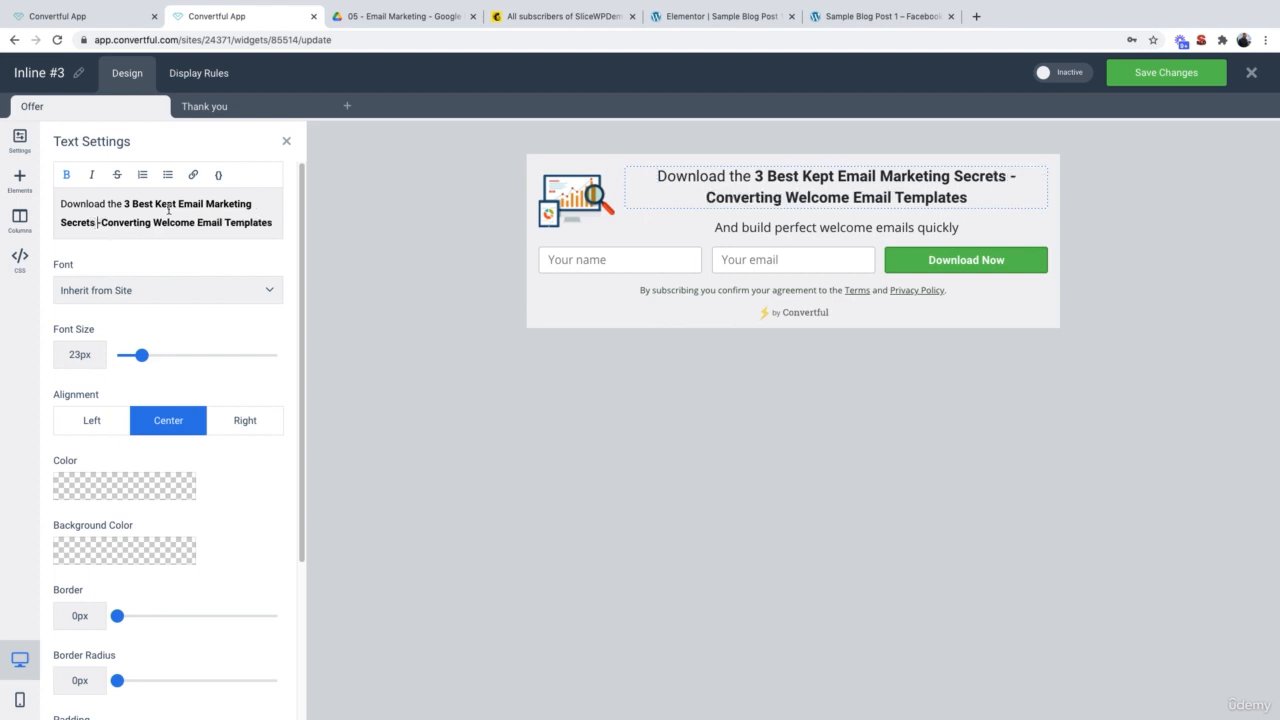
drag(97, 225, 286, 226)
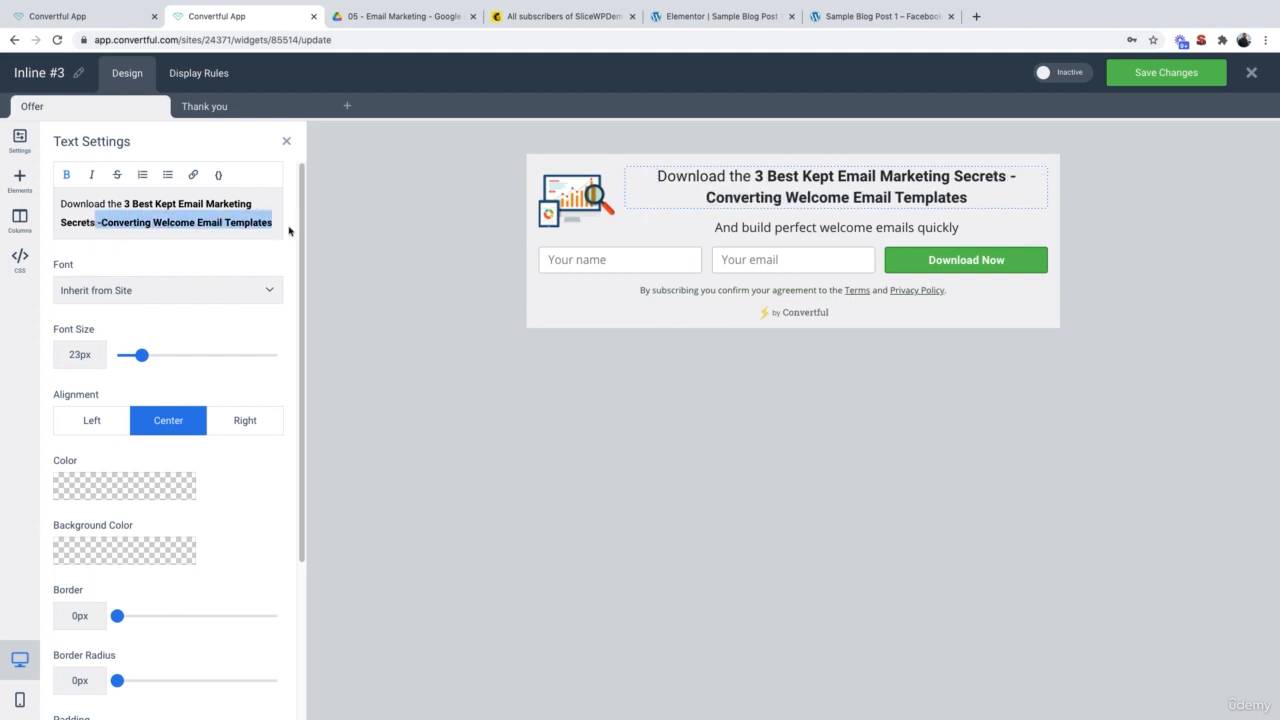
key(BackSpace)
Step: Rewrite the subtitle to 'And take your email marketing to the next level!'
click(760, 213)
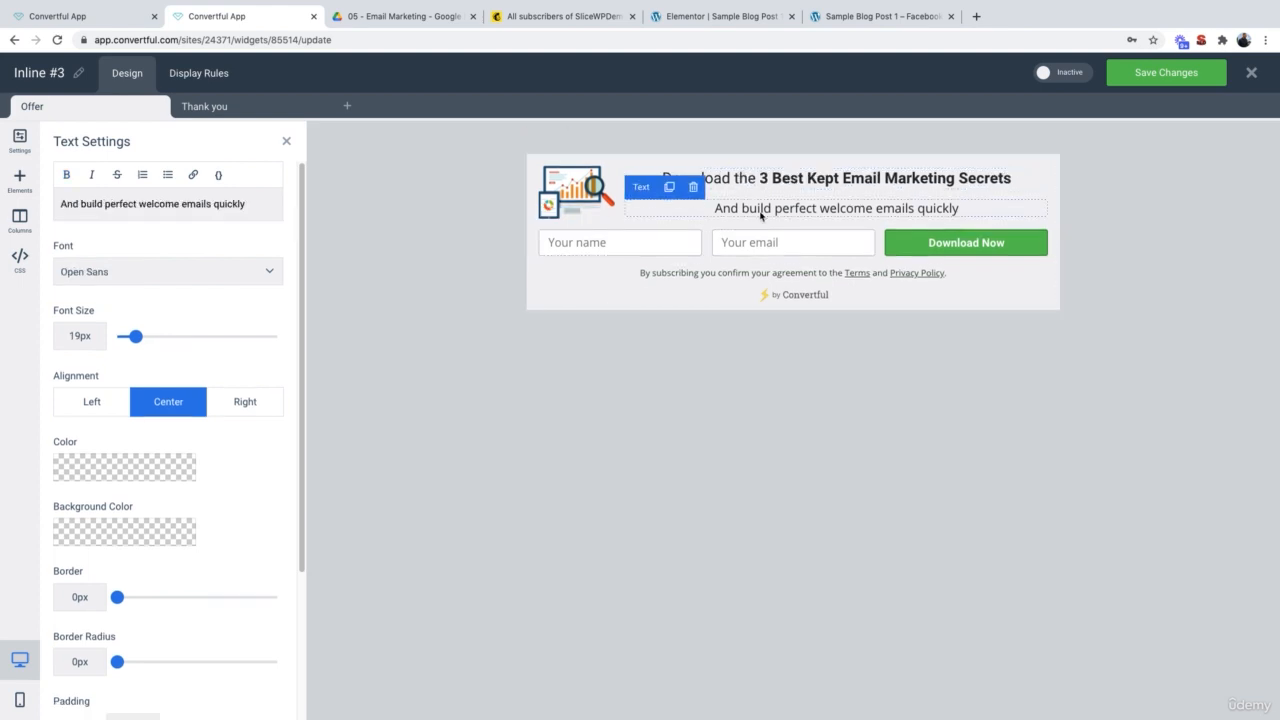
triple_click(144, 204)
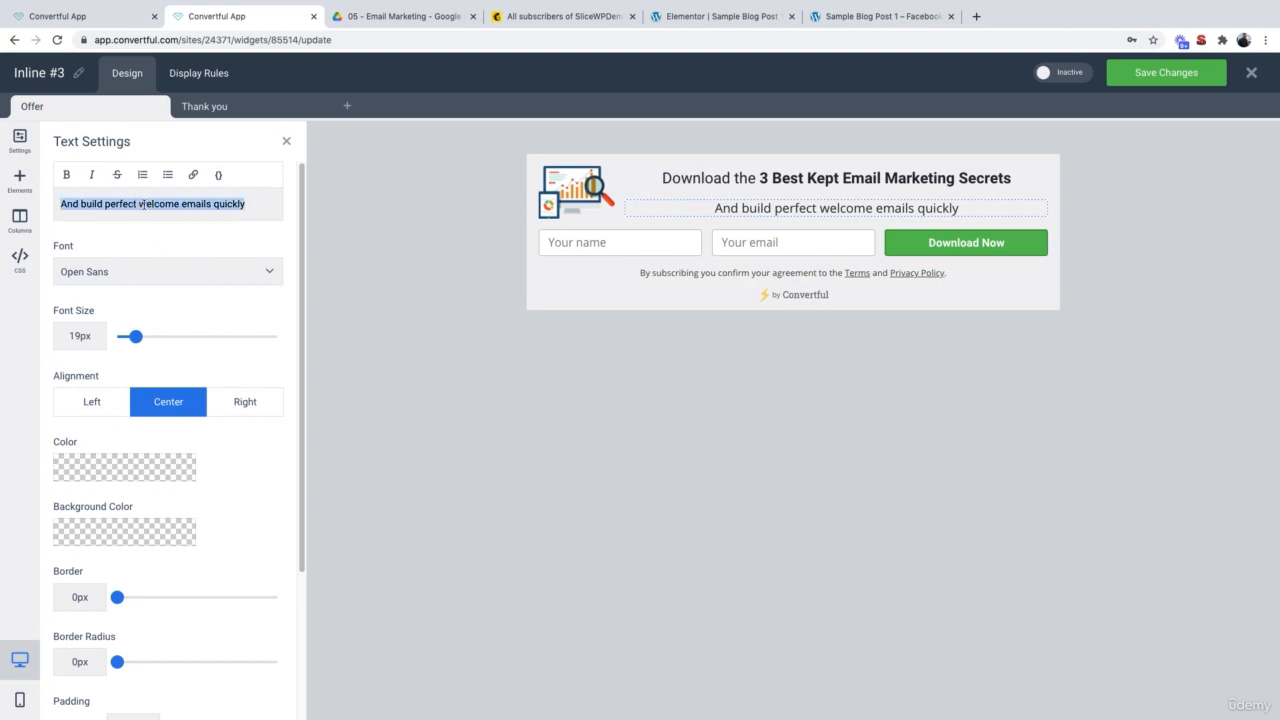
double_click(88, 204)
text(take your e)
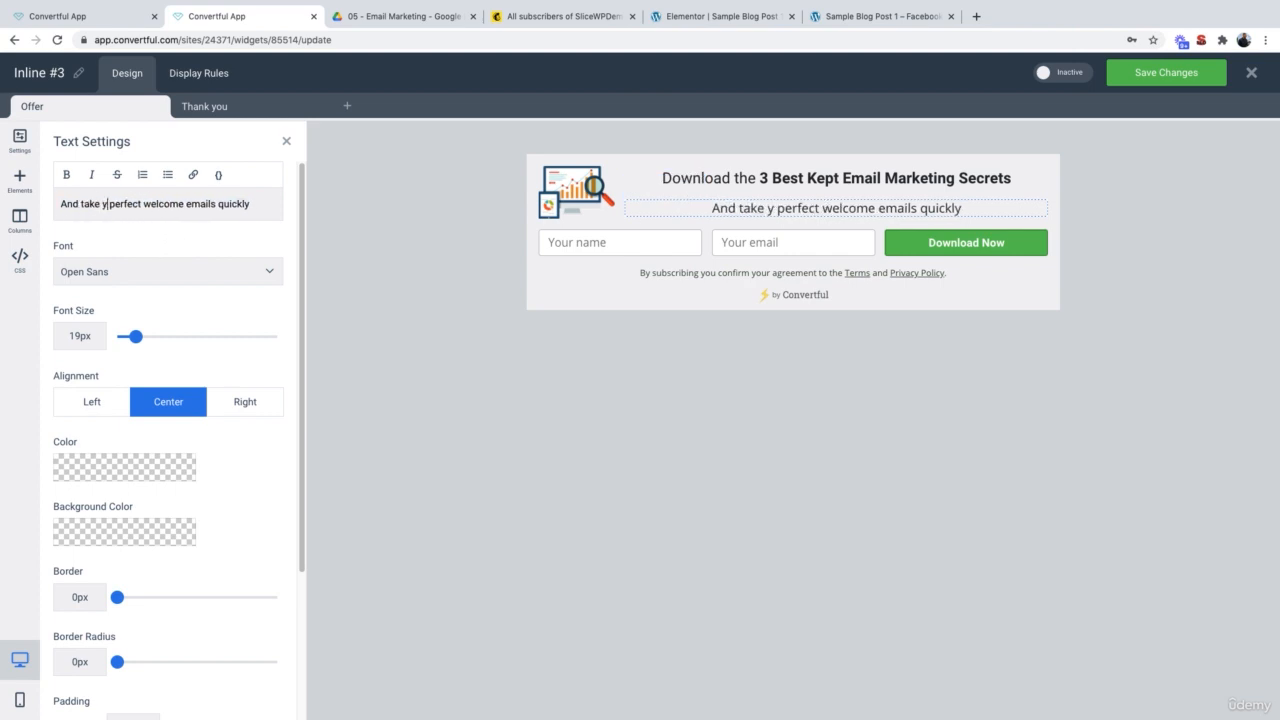
text(mail marketing to the )
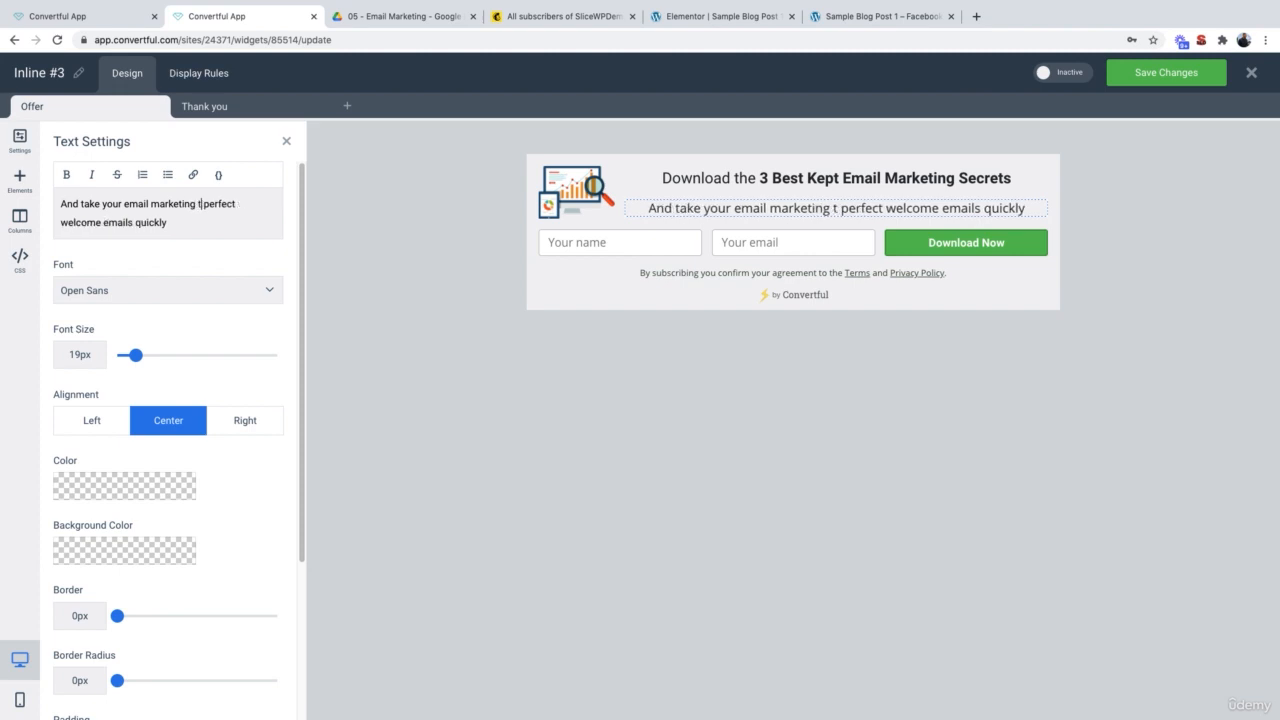
text(next level!)
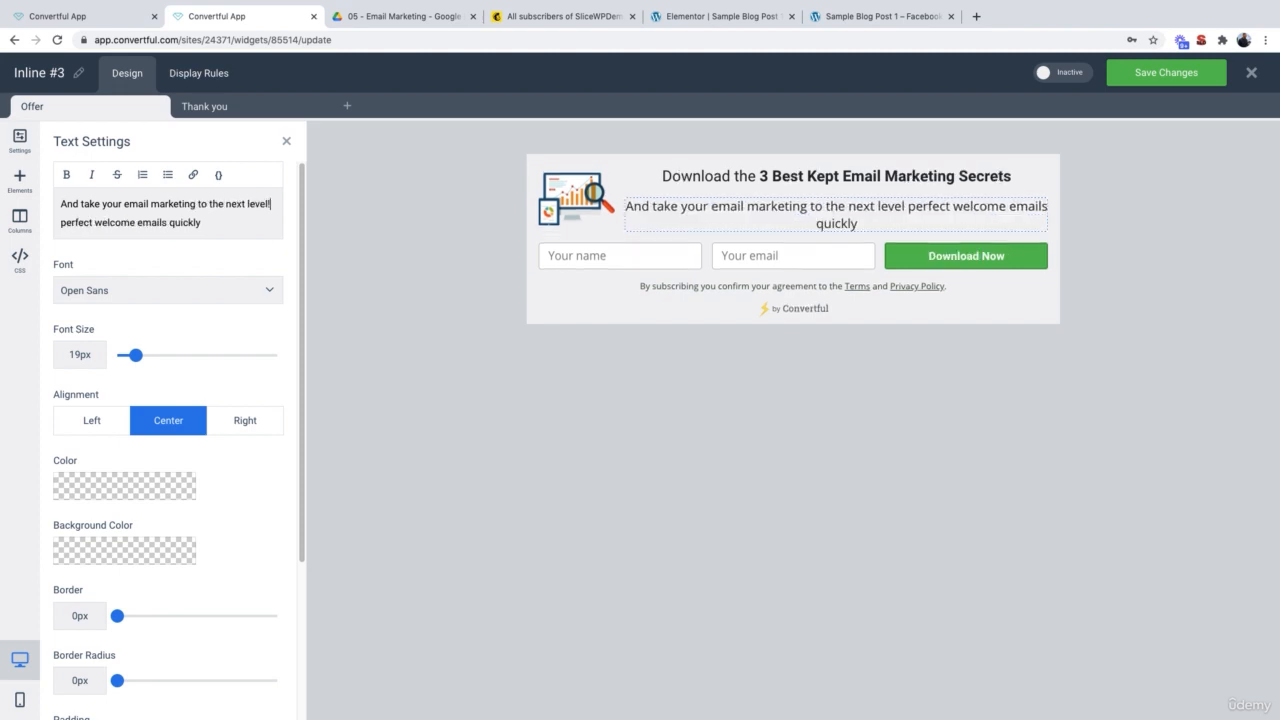
drag(202, 222, 60, 222)
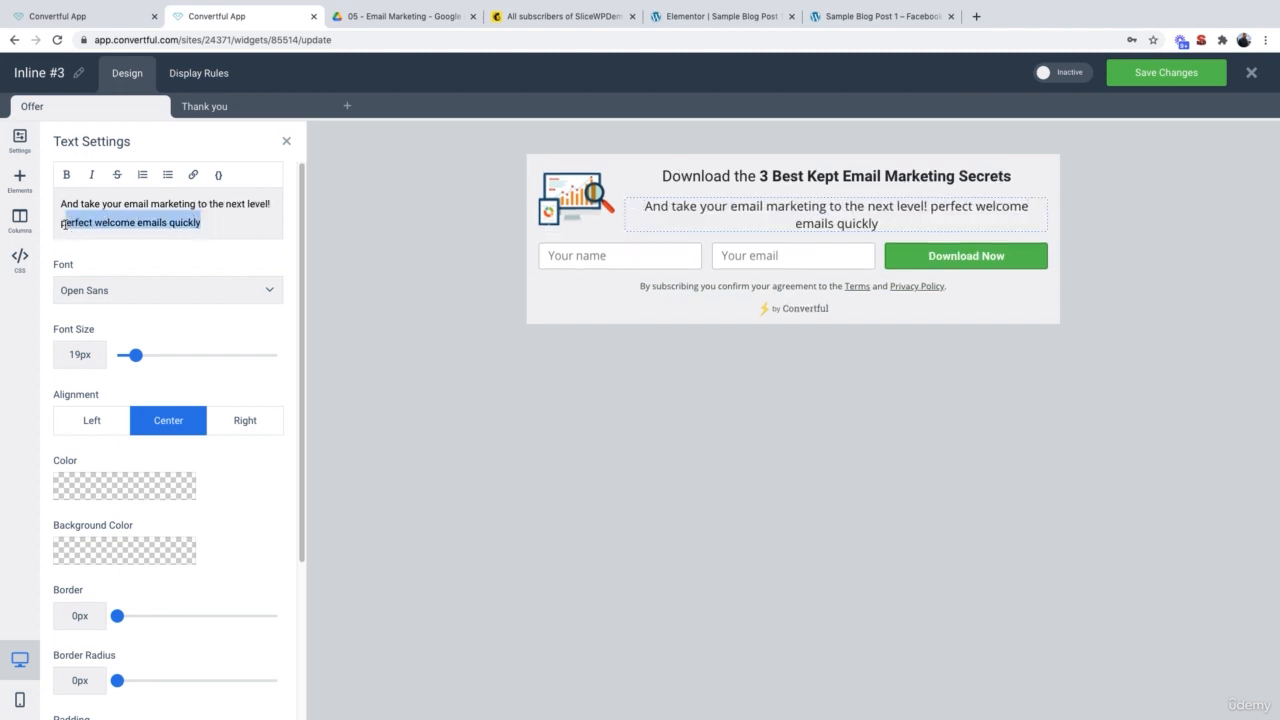
key(BackSpace)
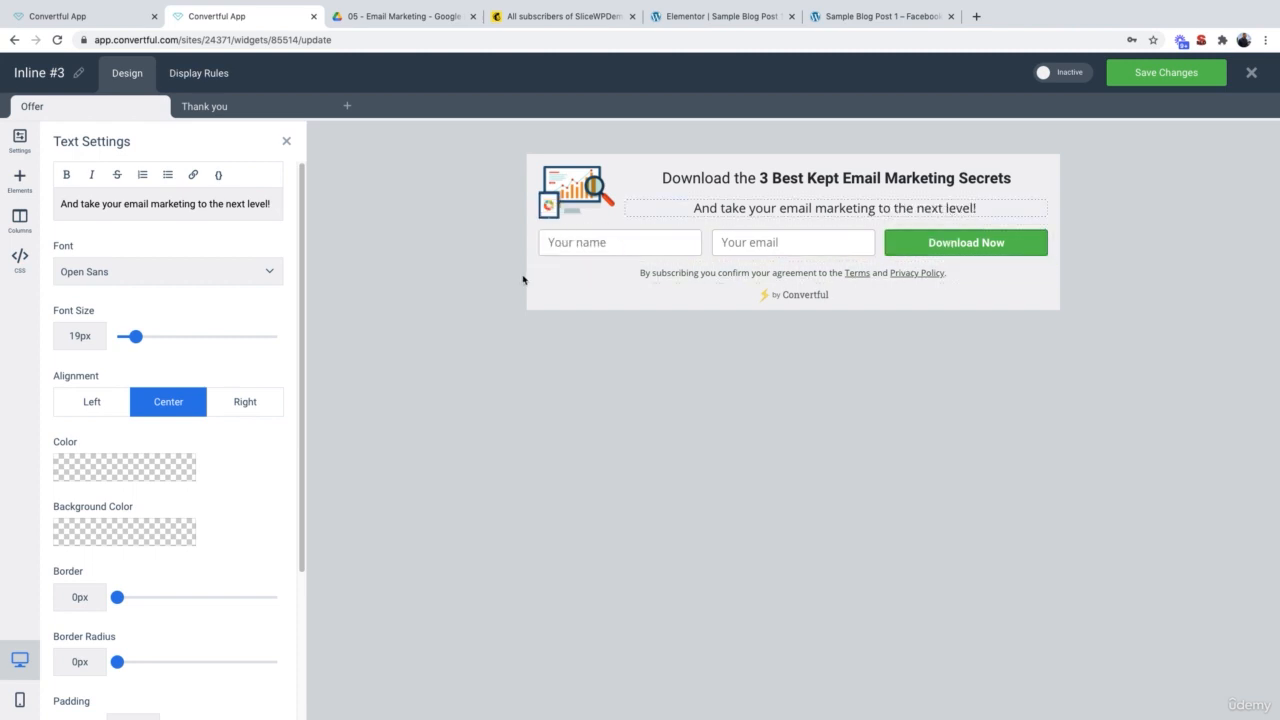
Step: Select the Thank you step's Download the File button URL field, then go to the Google Drive folder
click(202, 110)
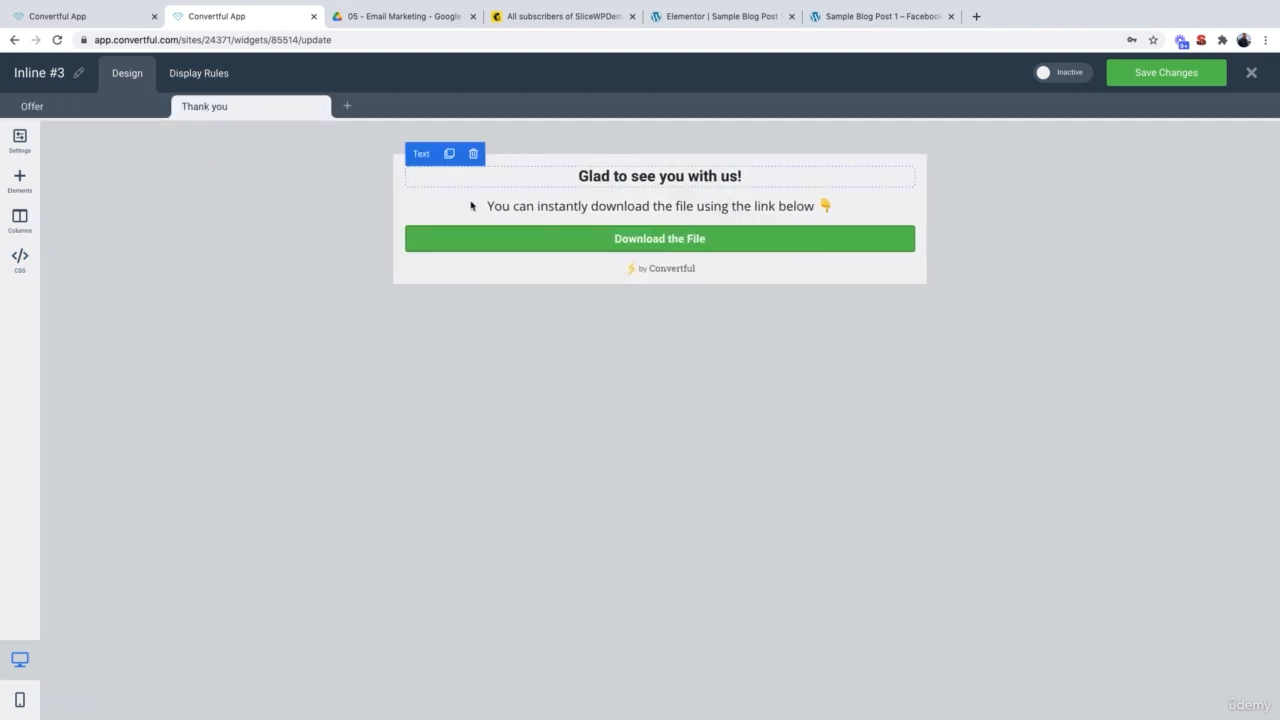
click(482, 245)
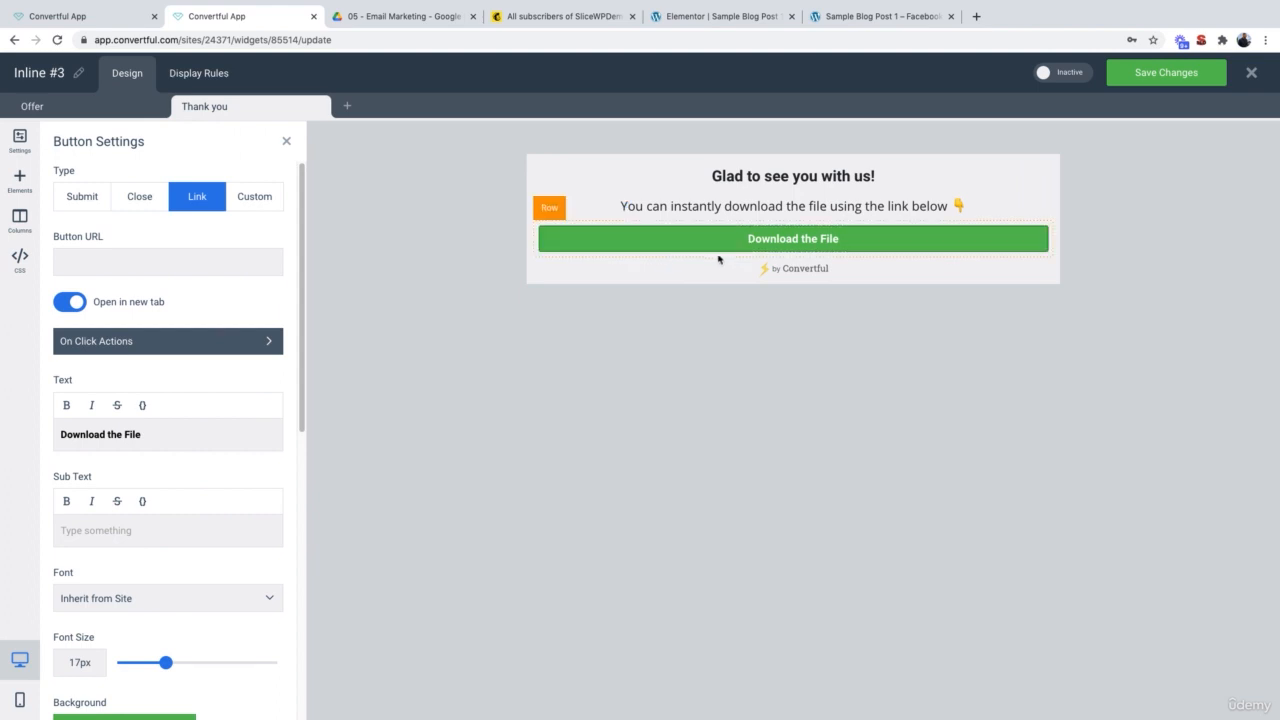
click(145, 264)
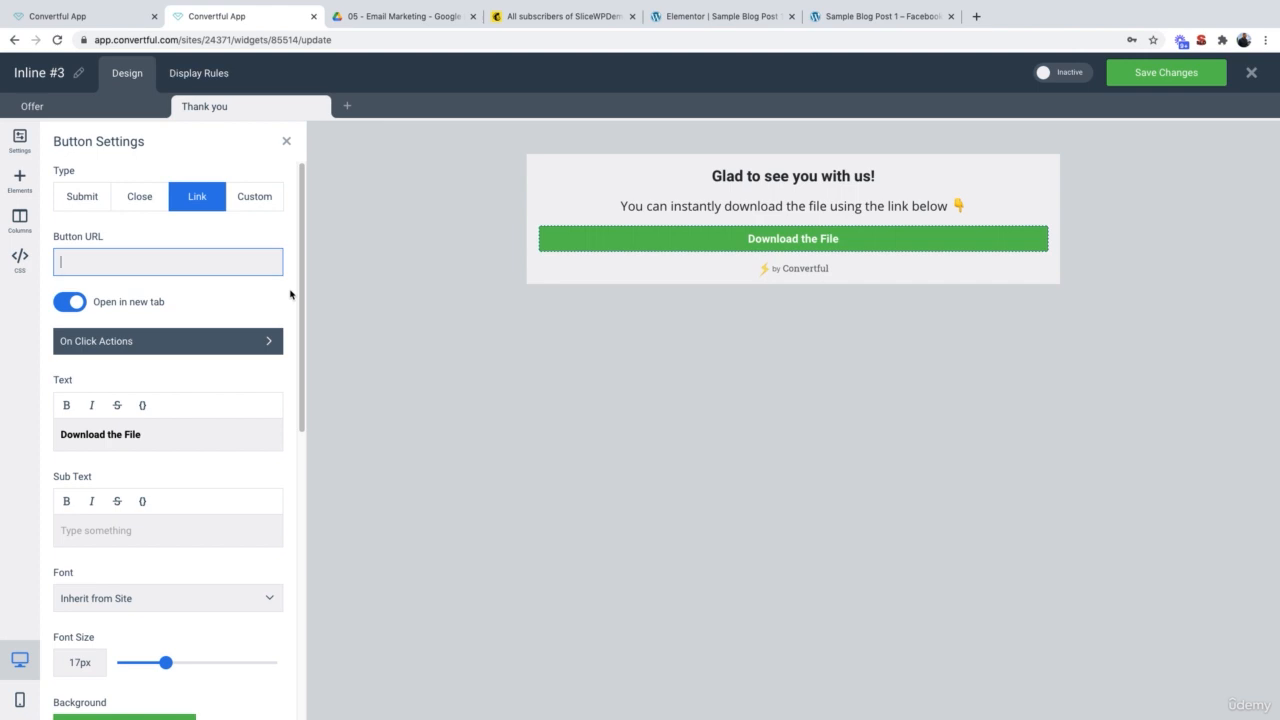
click(417, 18)
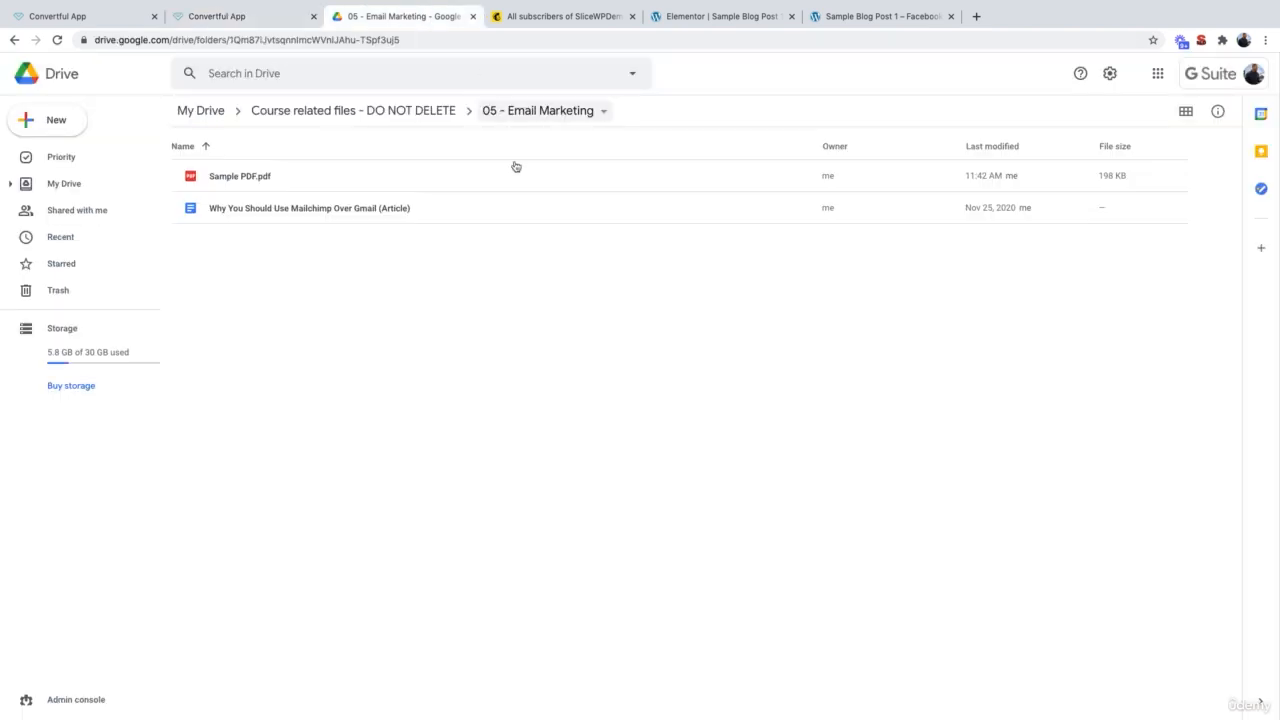
Step: Share Sample PDF.pdf with 'Anyone with the link' and copy its share link
right_click(245, 177)
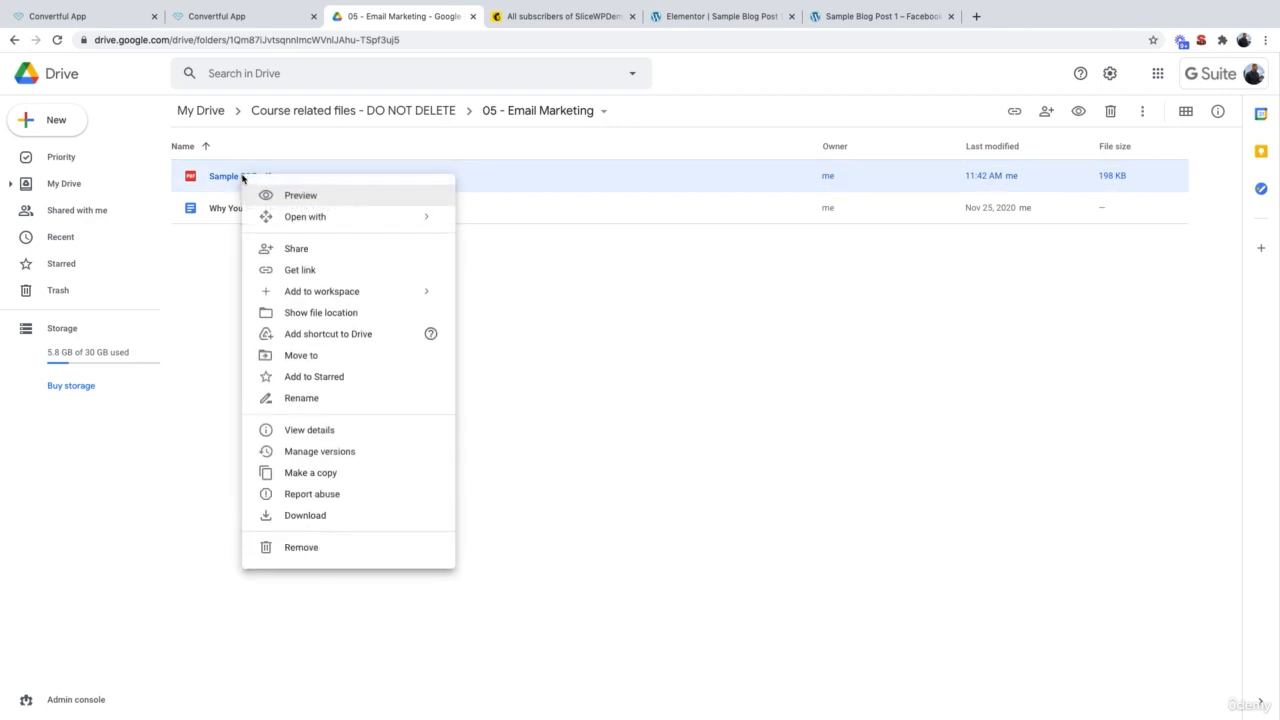
click(308, 248)
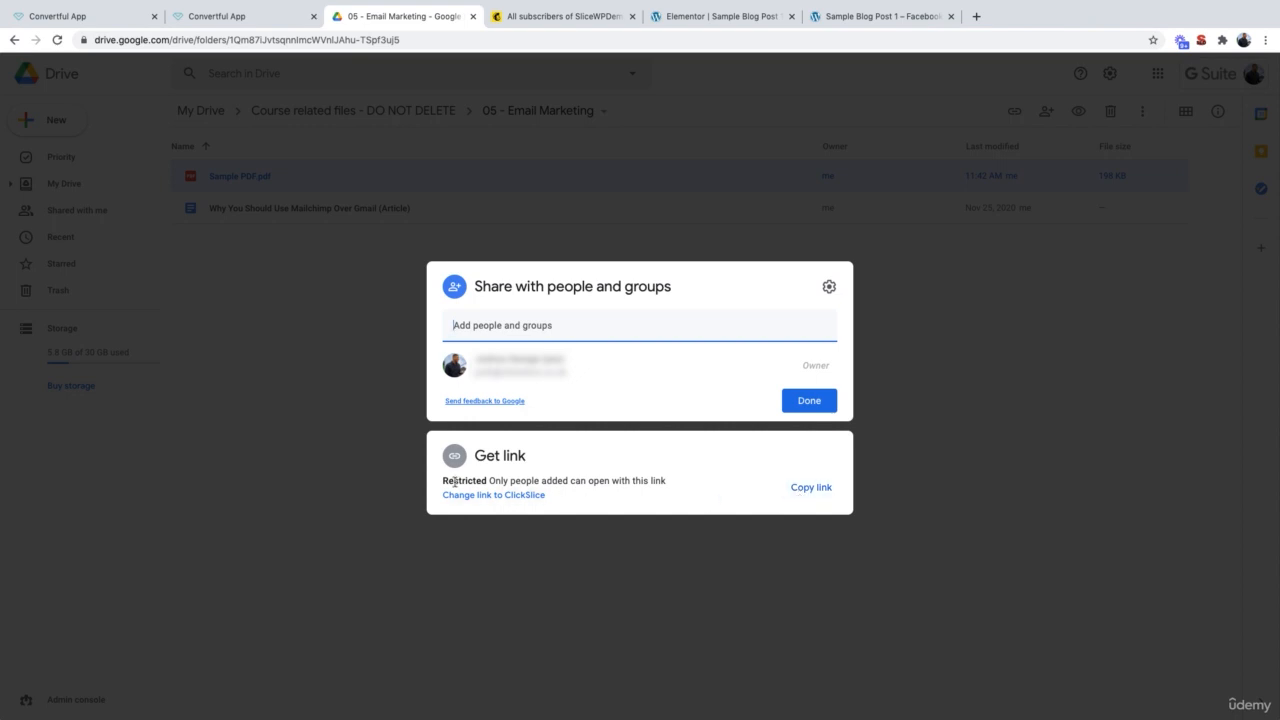
click(492, 495)
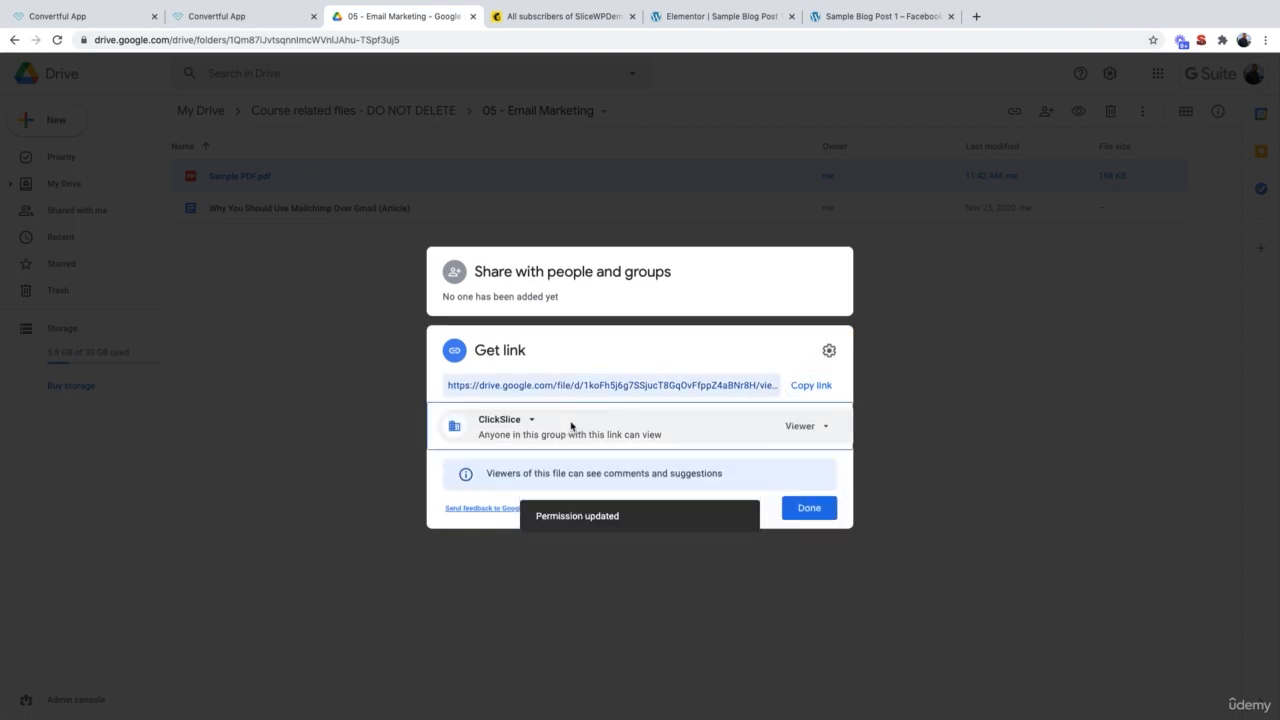
click(519, 424)
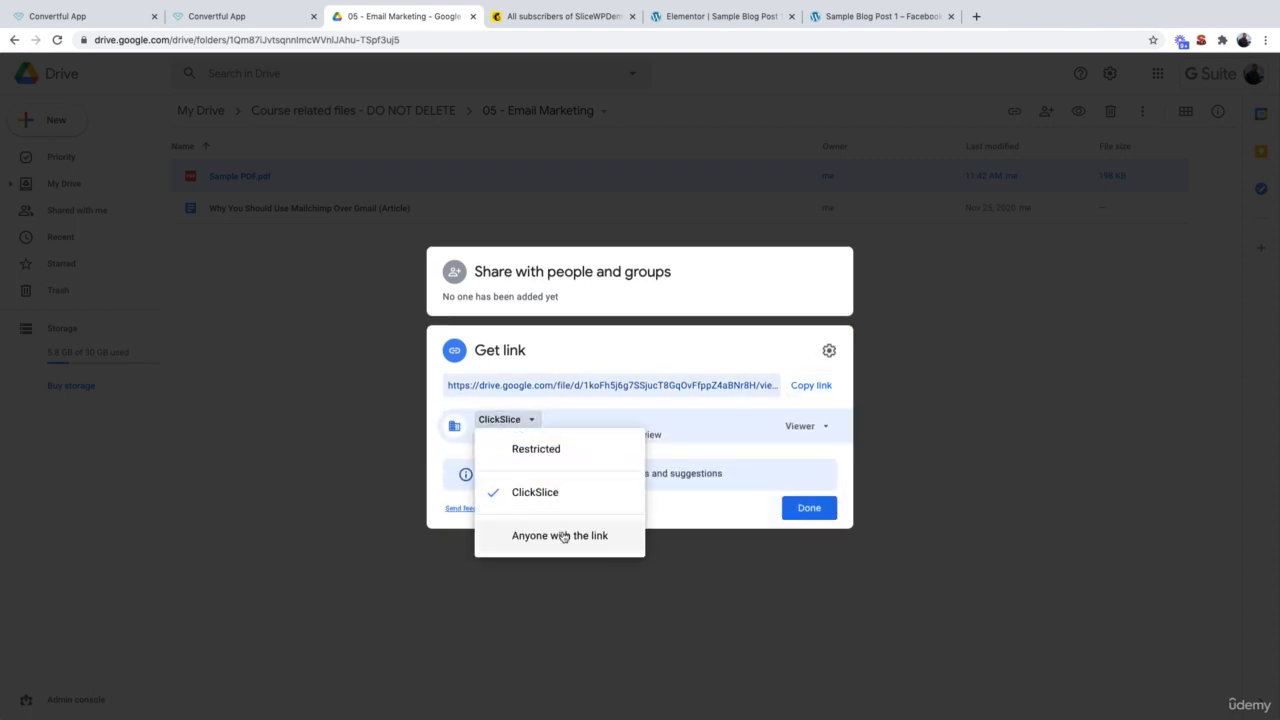
click(563, 536)
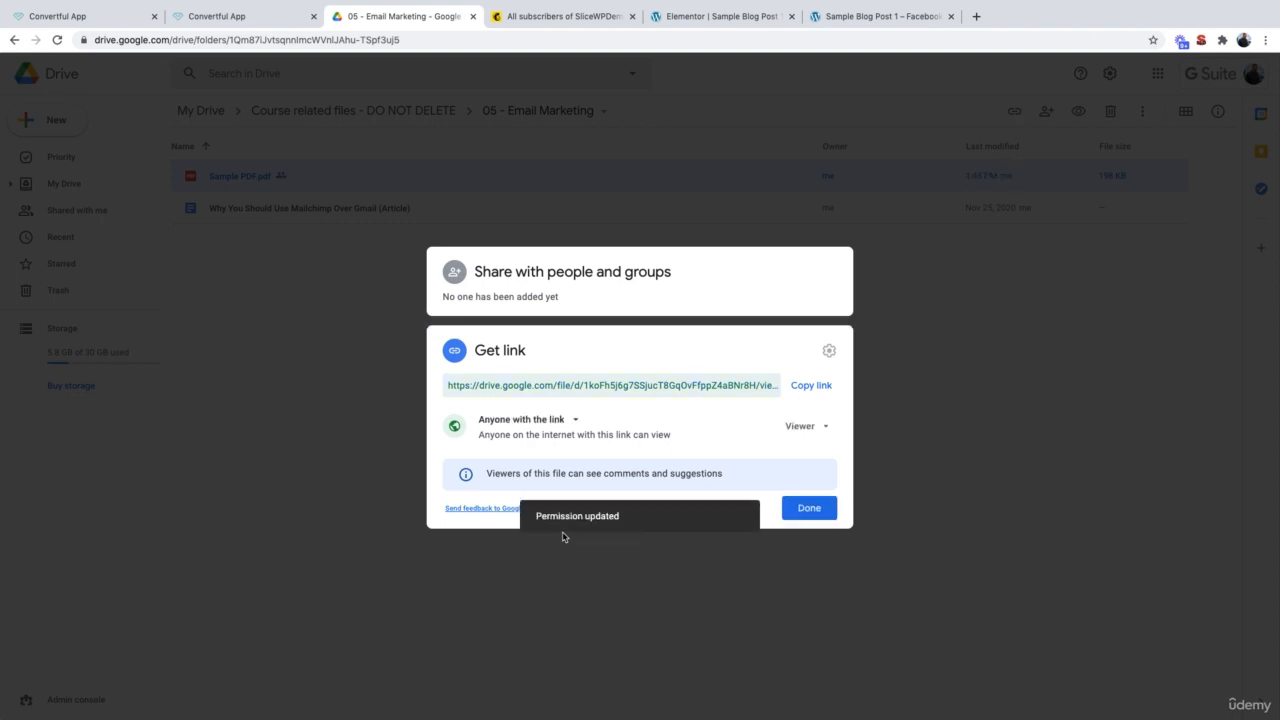
click(813, 389)
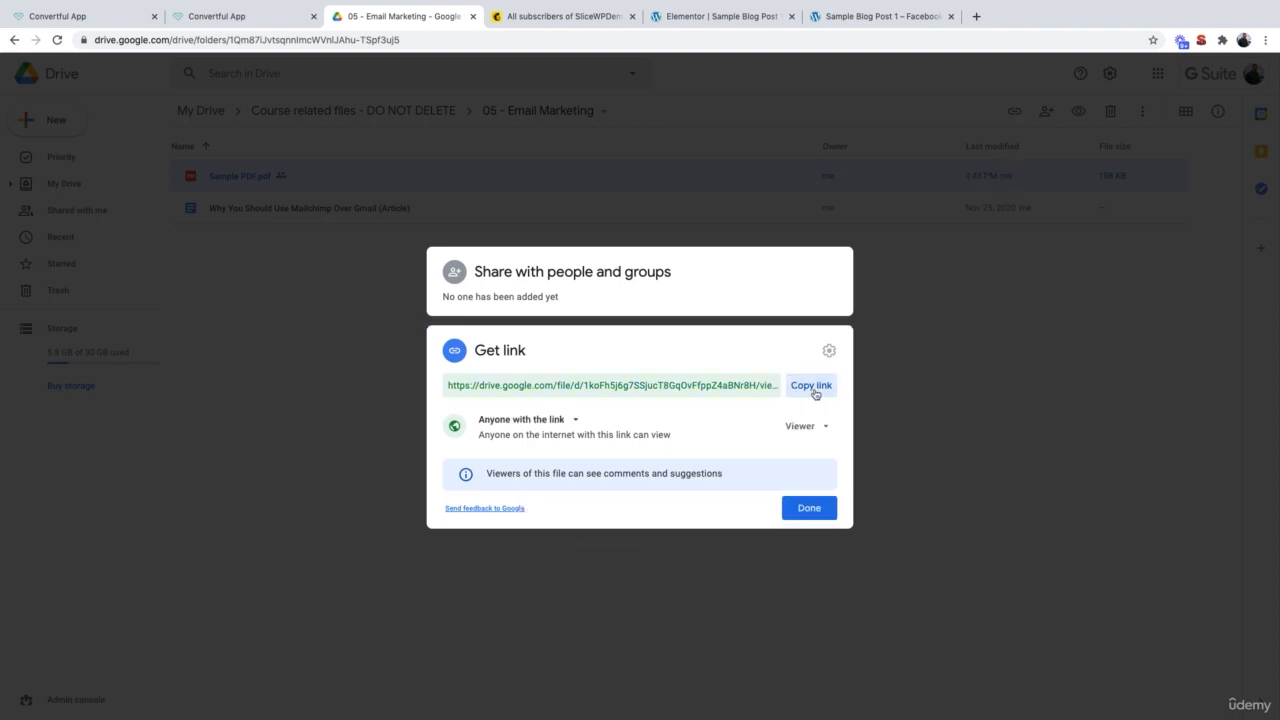
click(808, 507)
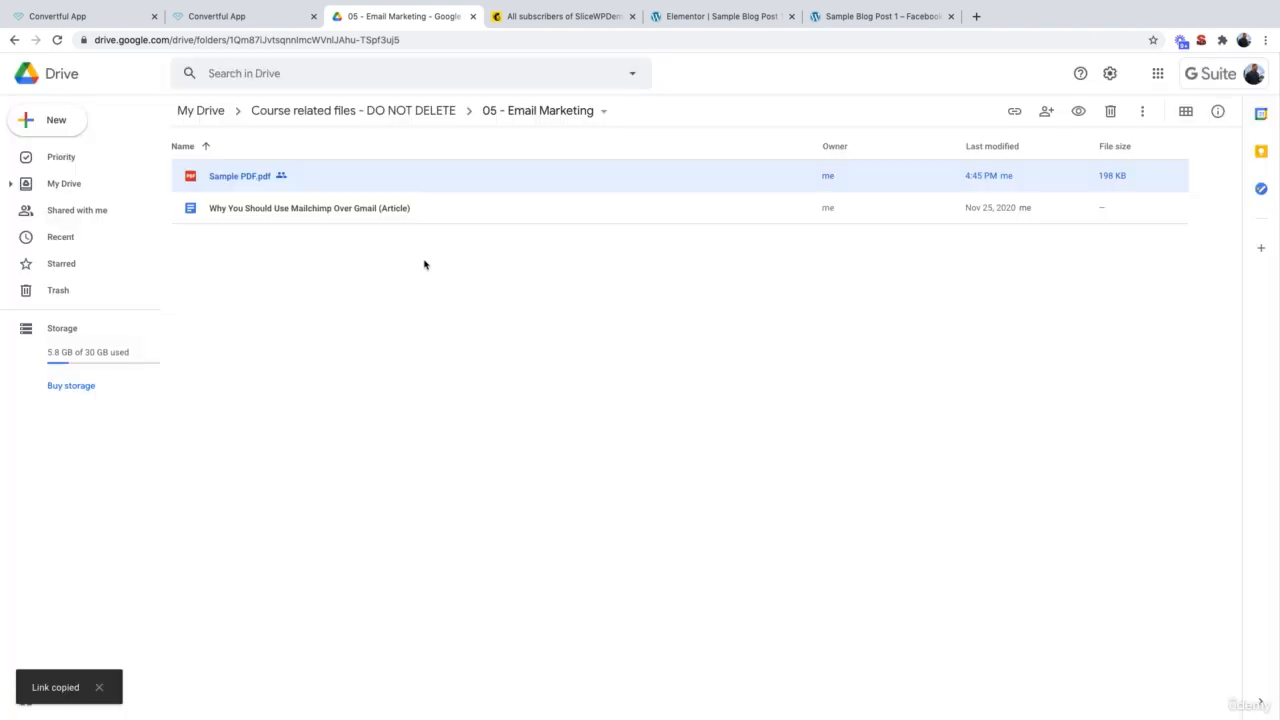
click(207, 18)
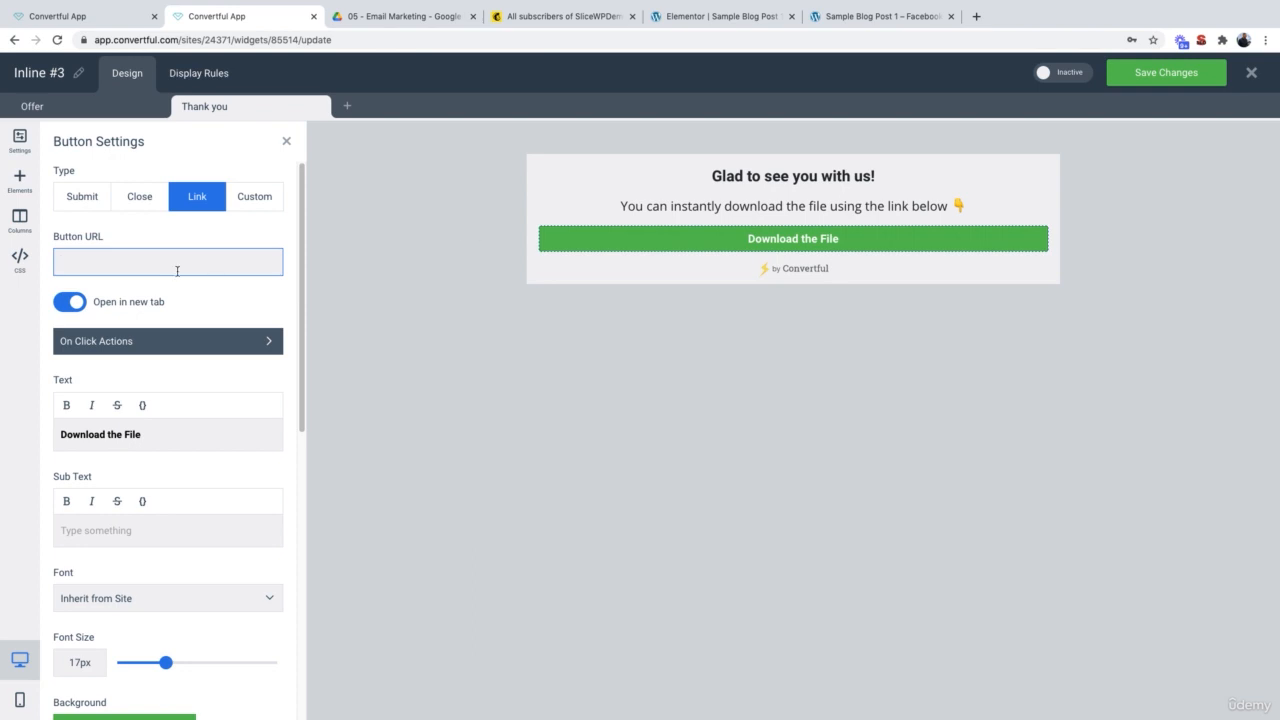
Step: Paste the Drive PDF link as the Download the File button URL and set Inline #3 to Active
key(ctrl+v)
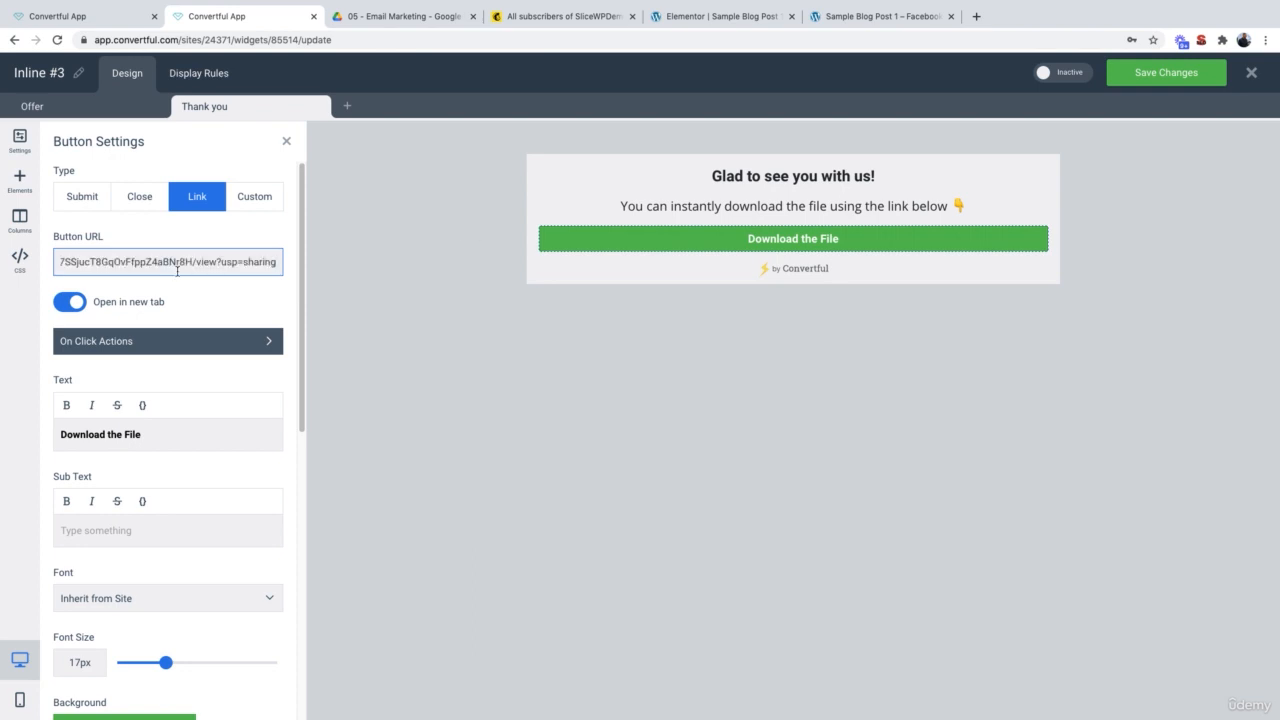
click(780, 177)
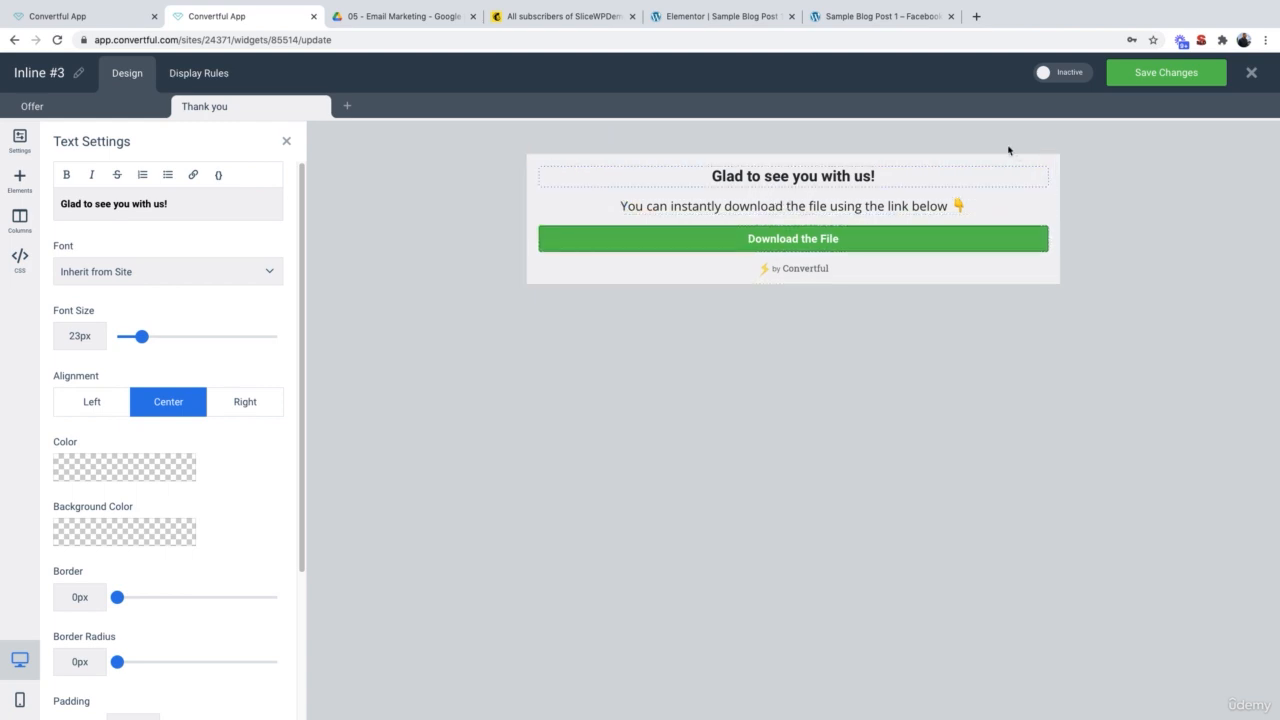
click(1064, 77)
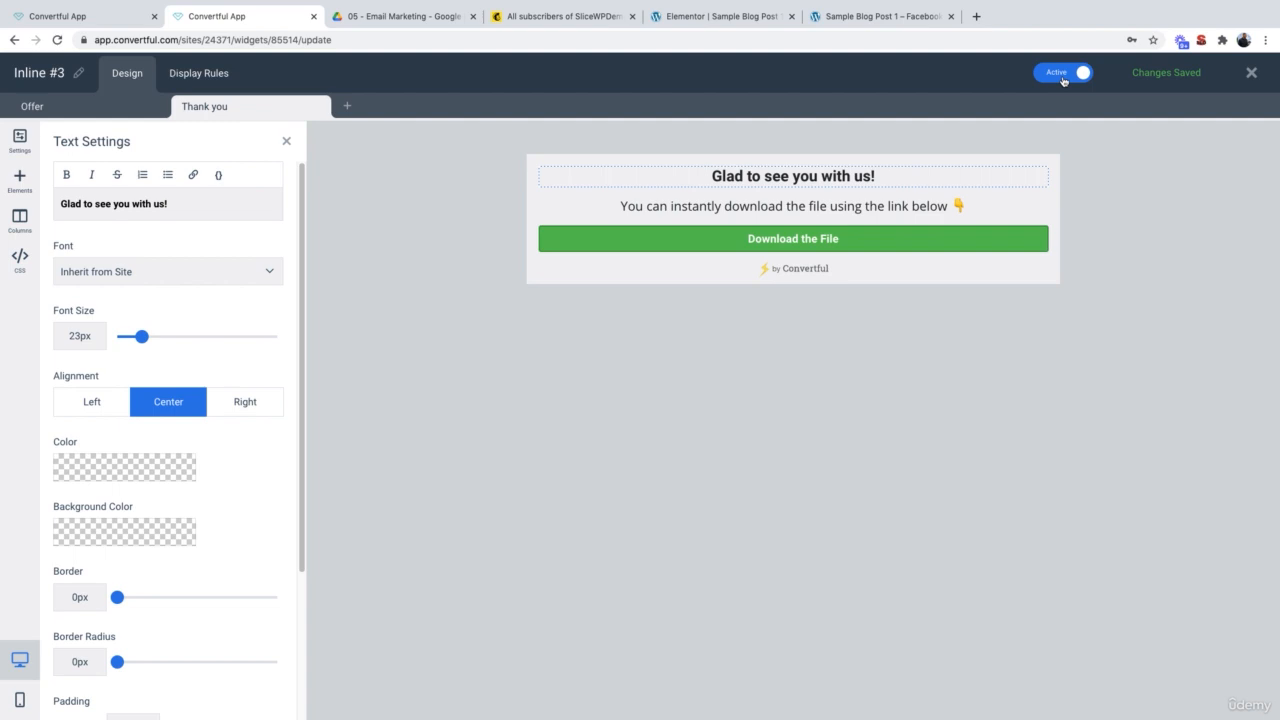
Step: Keep 'Based by the Shortcode' placement and copy the shortcode [convertful id="85514"]
click(208, 80)
triple_click(147, 214)
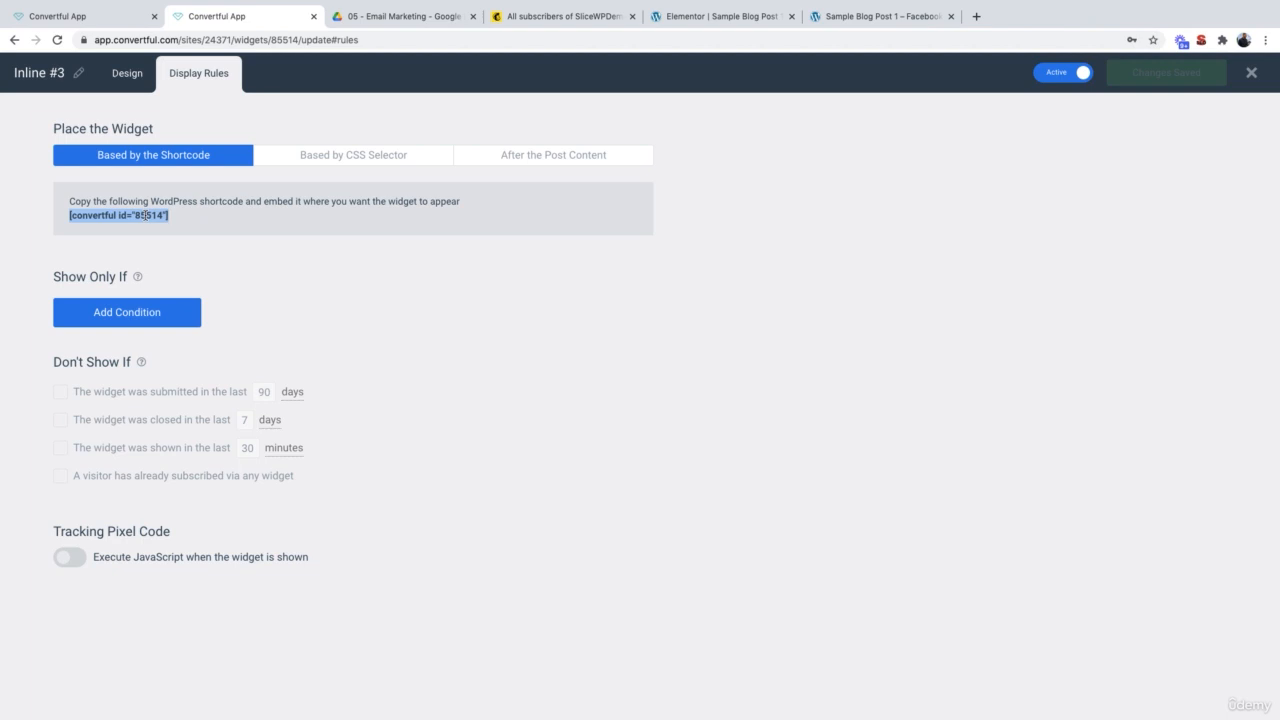
click(557, 160)
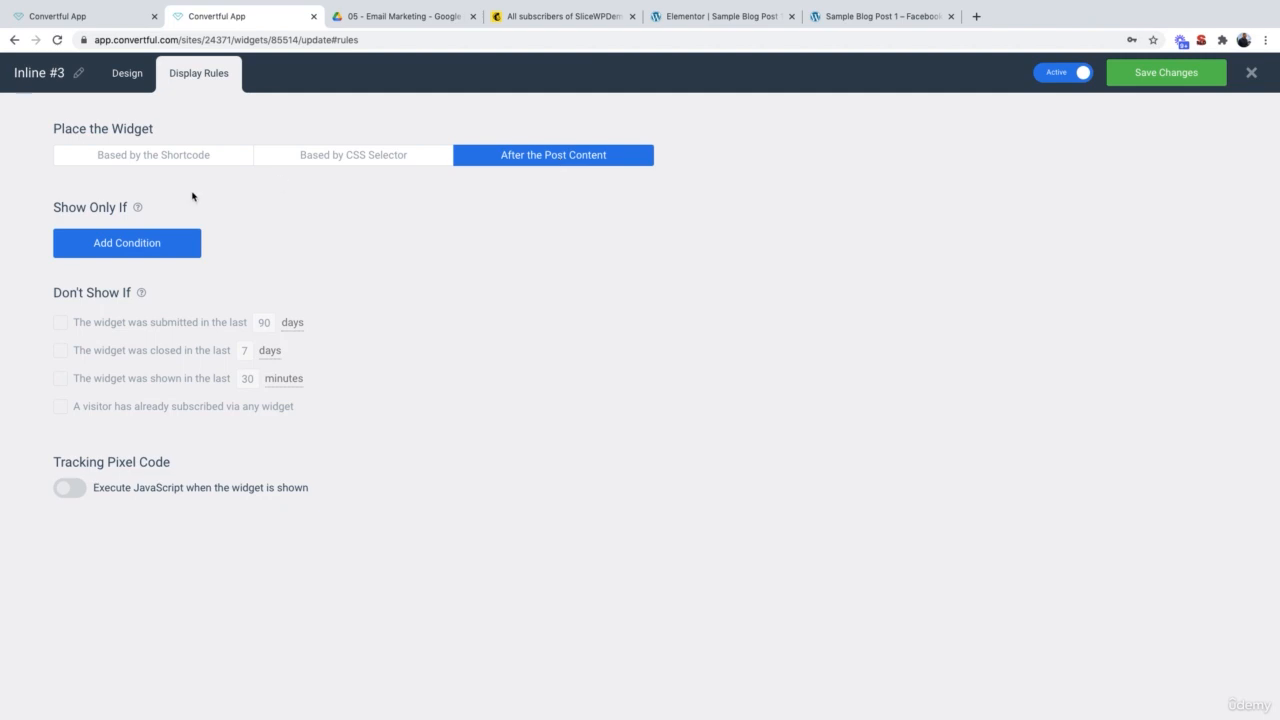
click(168, 160)
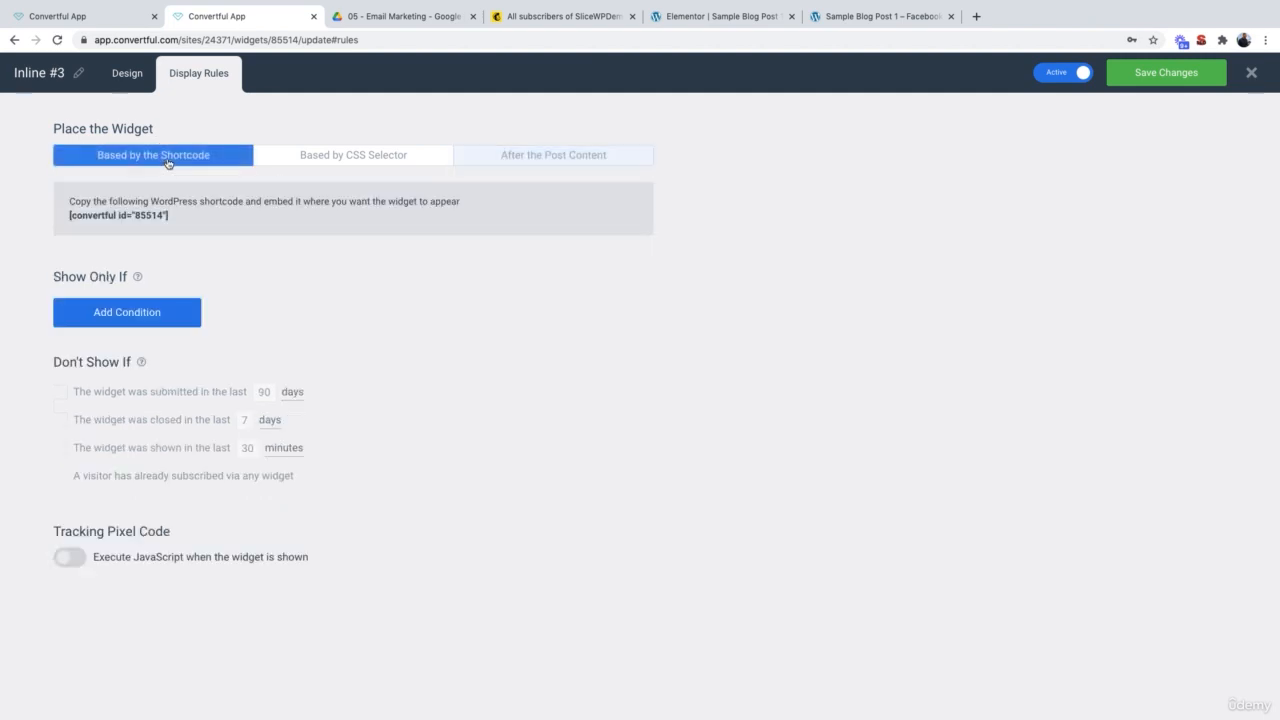
triple_click(117, 213)
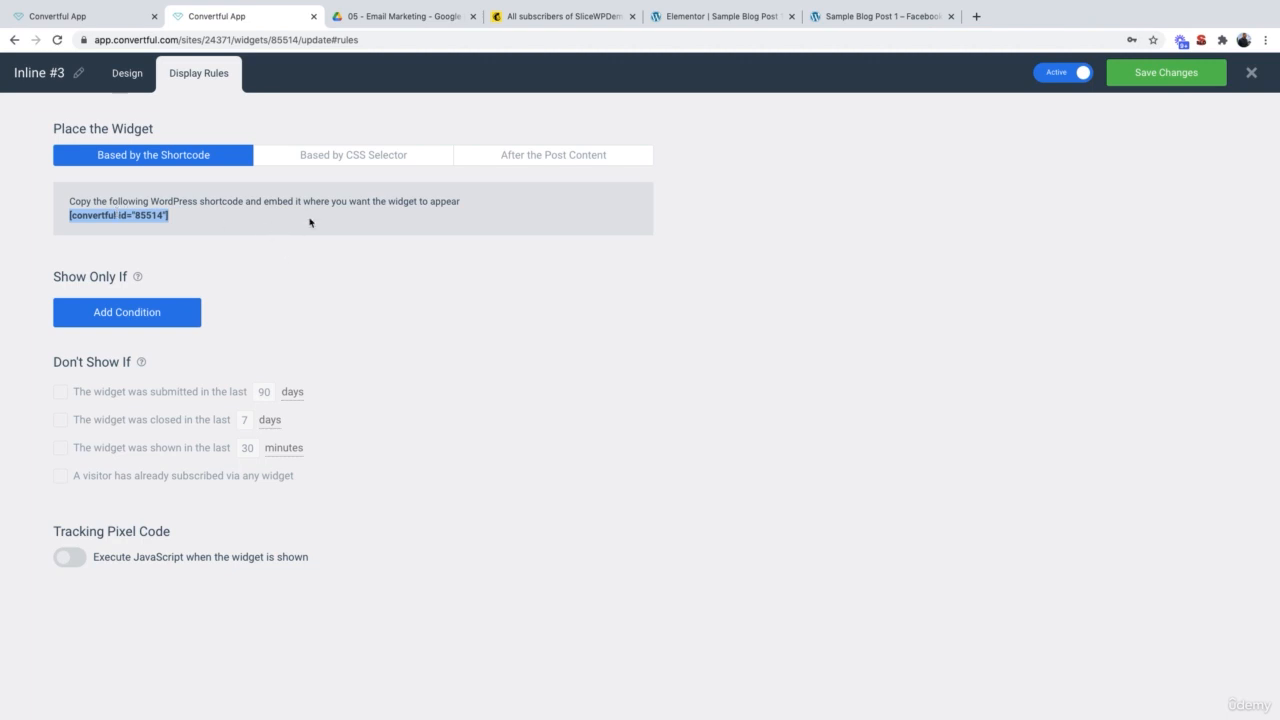
click(740, 18)
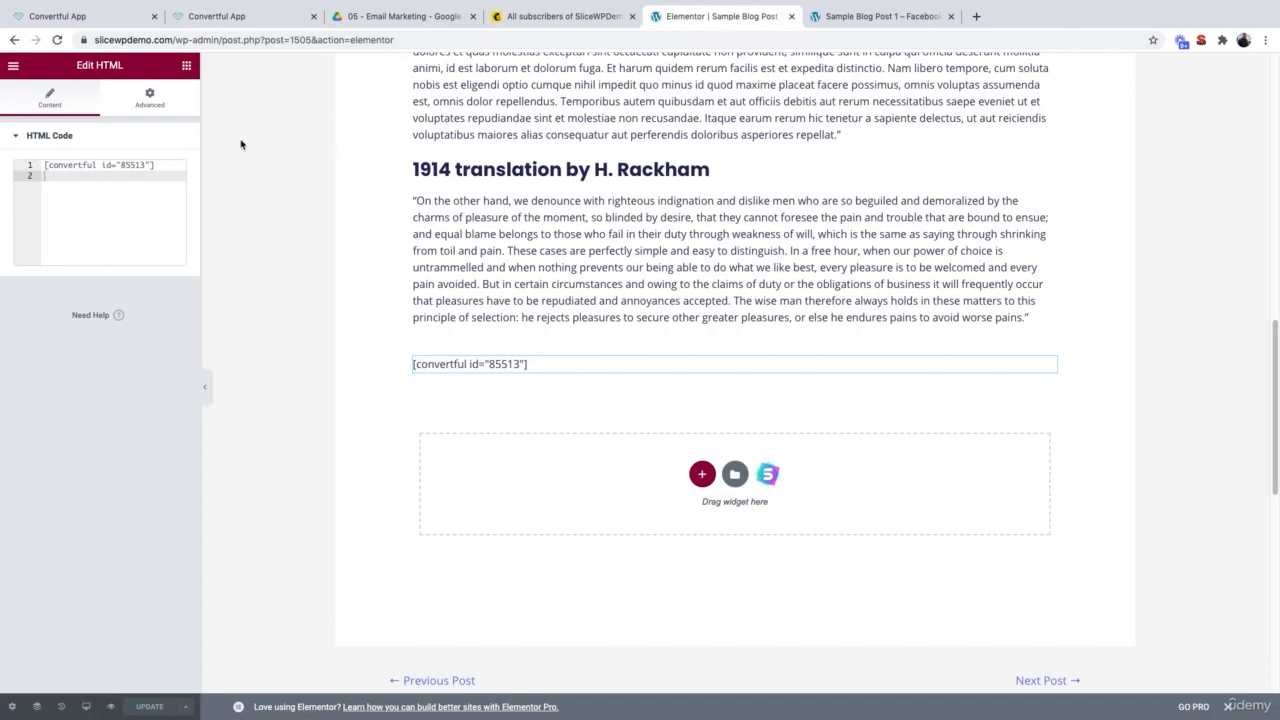
Step: Exit to the dashboard and open 'Sample Post – Email Marketing' with Edit with Elementor
click(13, 65)
click(80, 297)
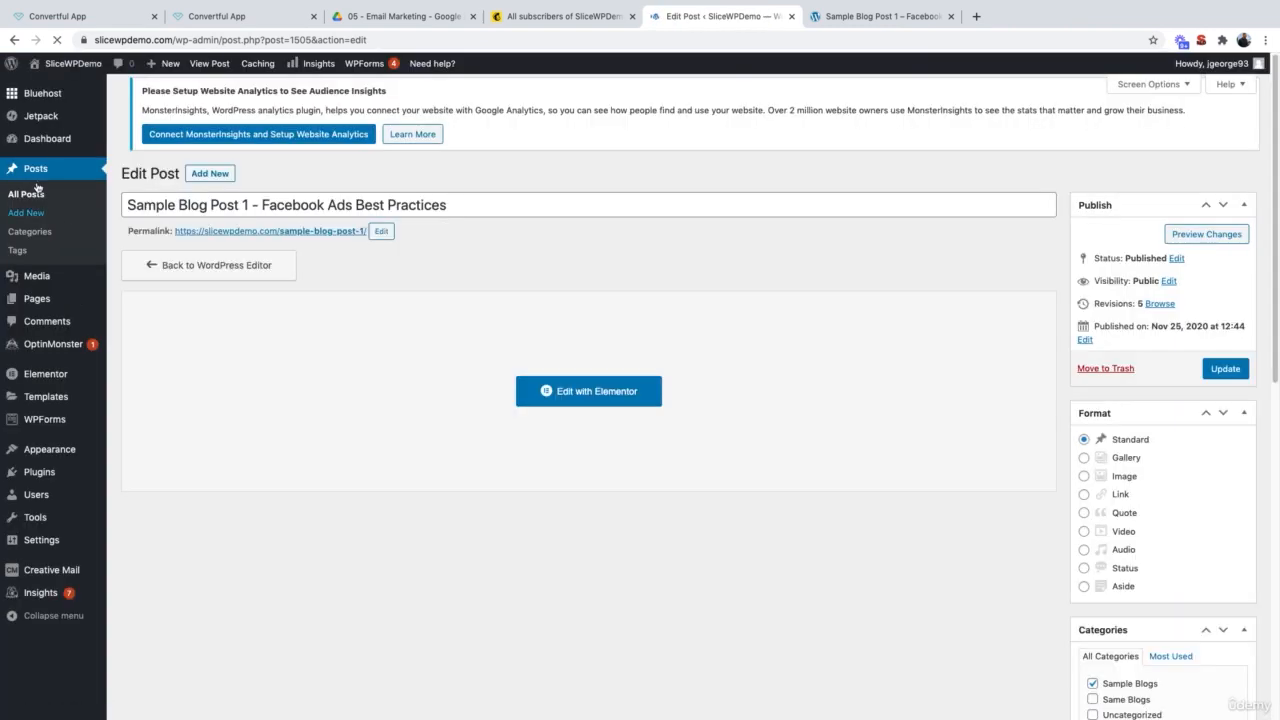
click(33, 172)
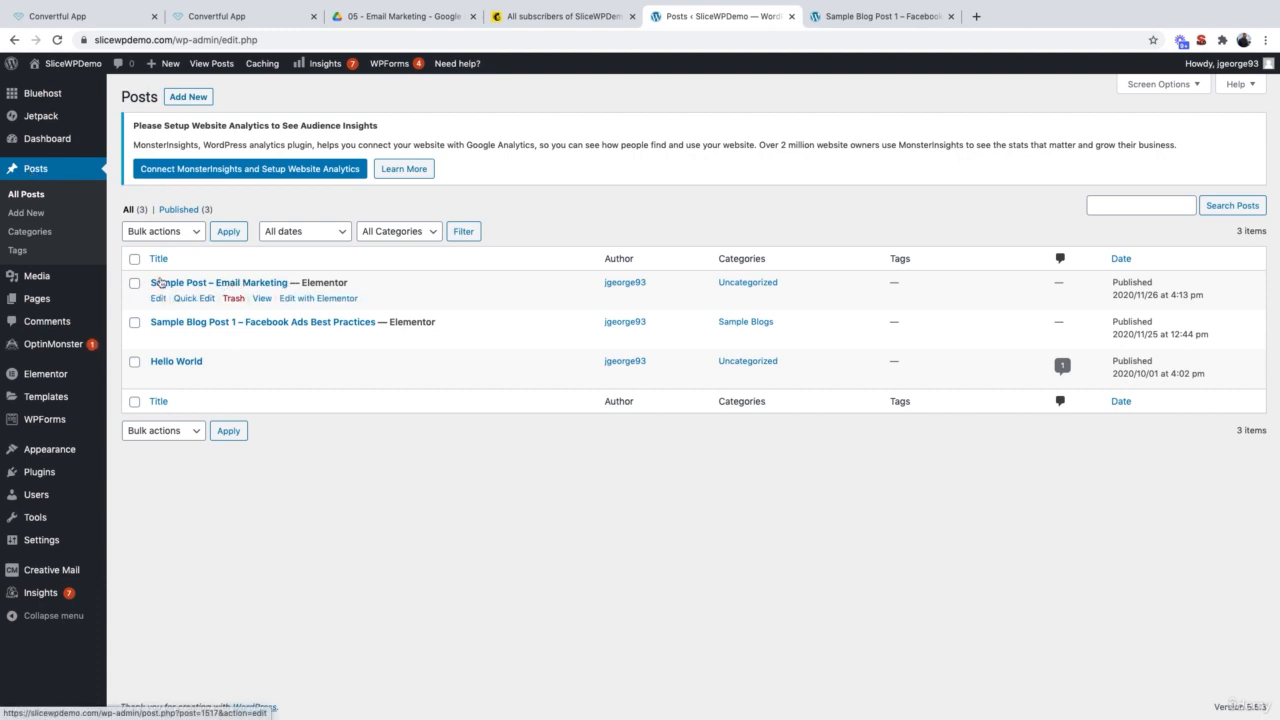
click(320, 299)
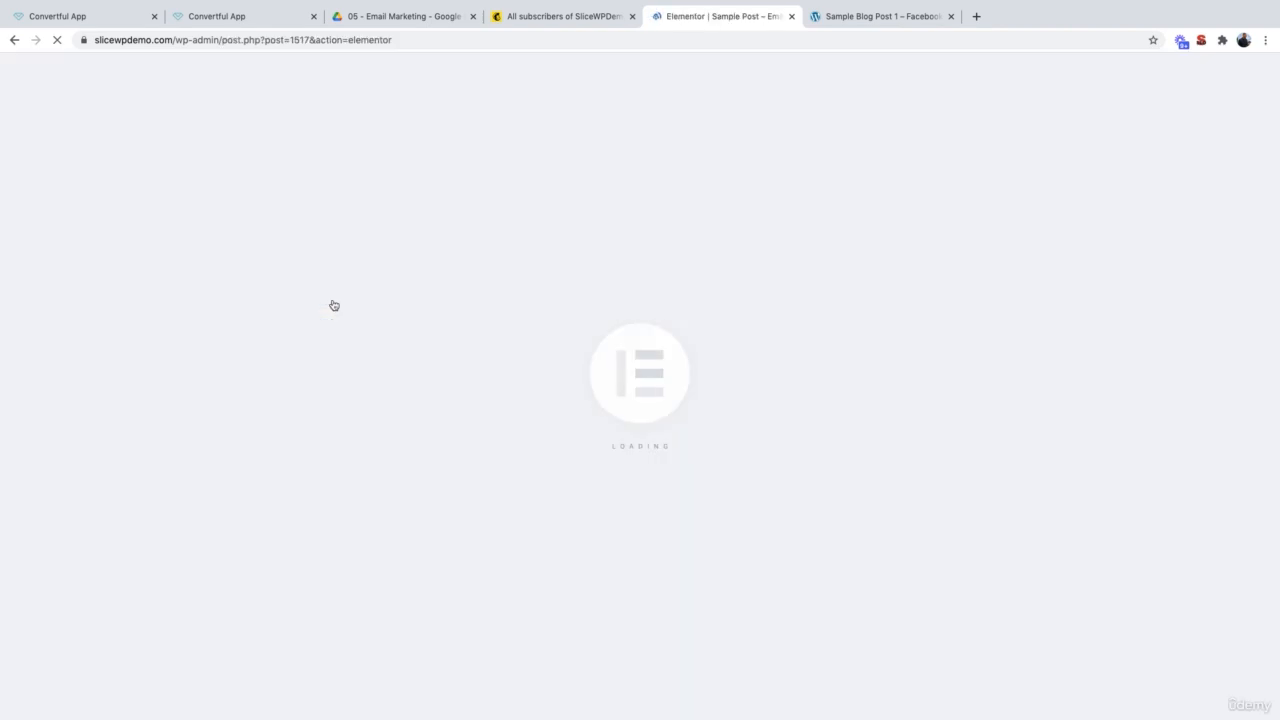
Step: Add an HTML widget with [convertful id="85514"] below the last paragraph, update, and preview
scroll(334, 305, down, 10)
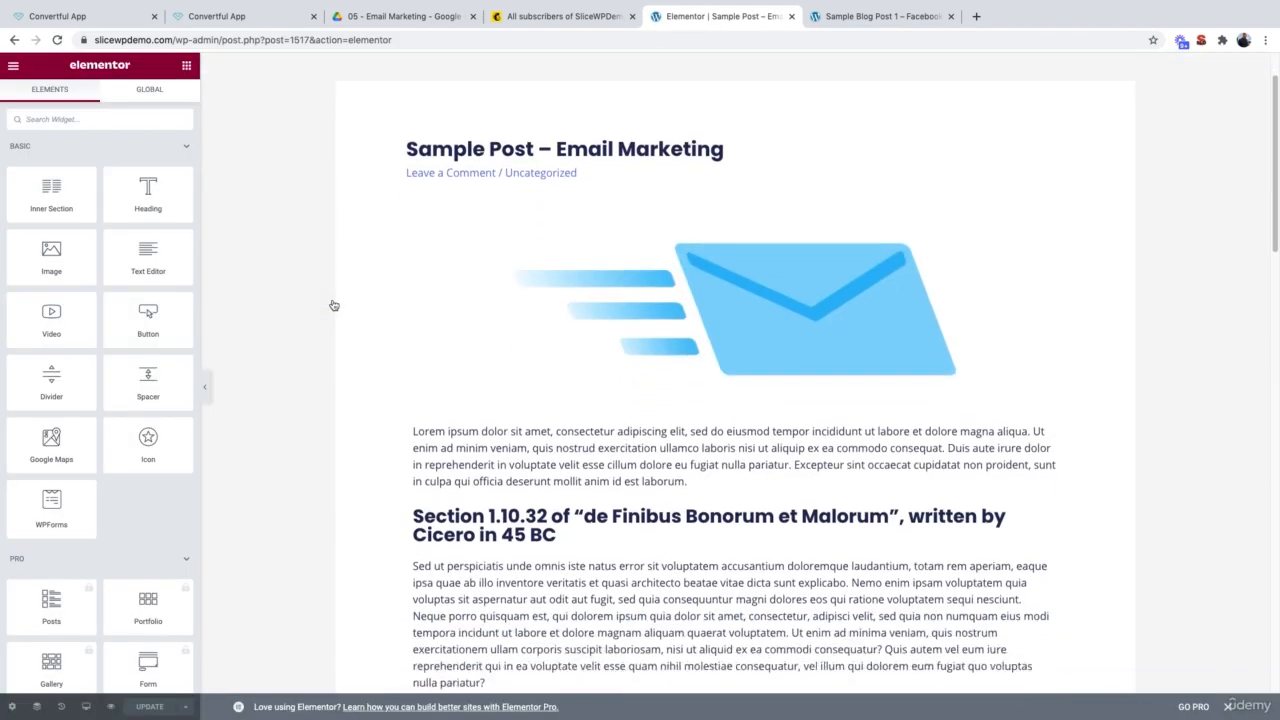
scroll(334, 305, down, 5)
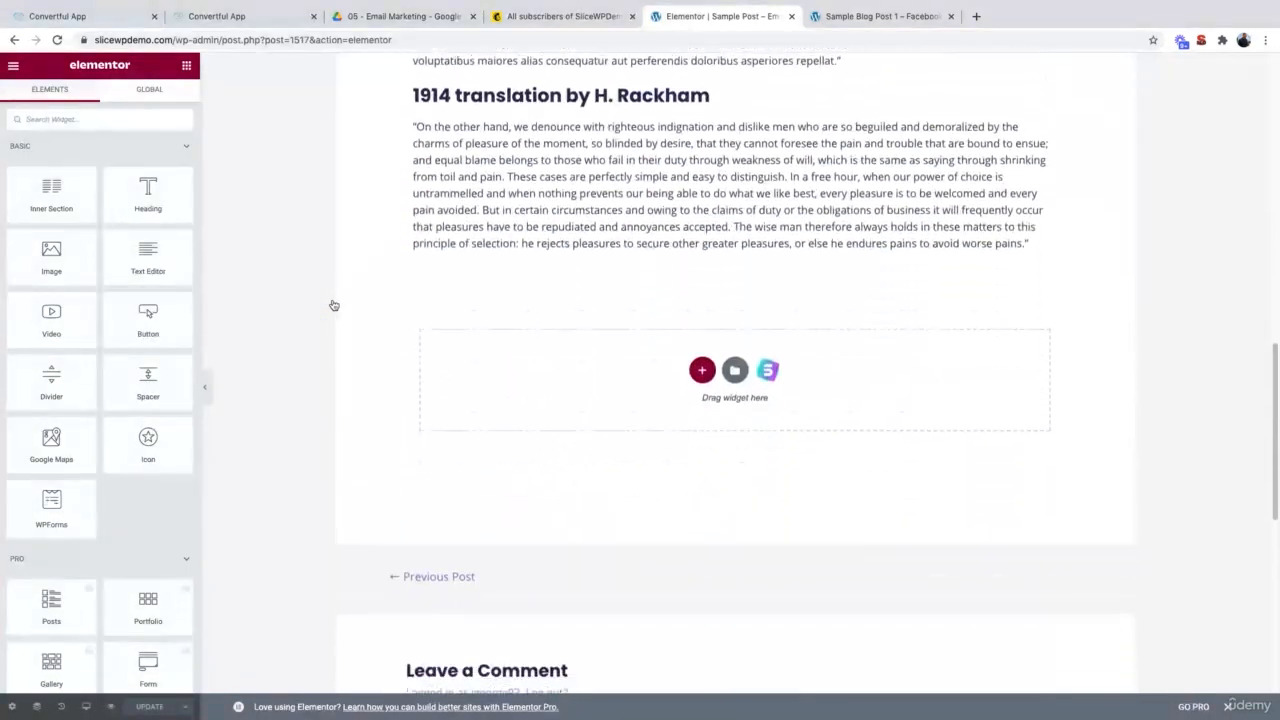
click(108, 119)
text(html)
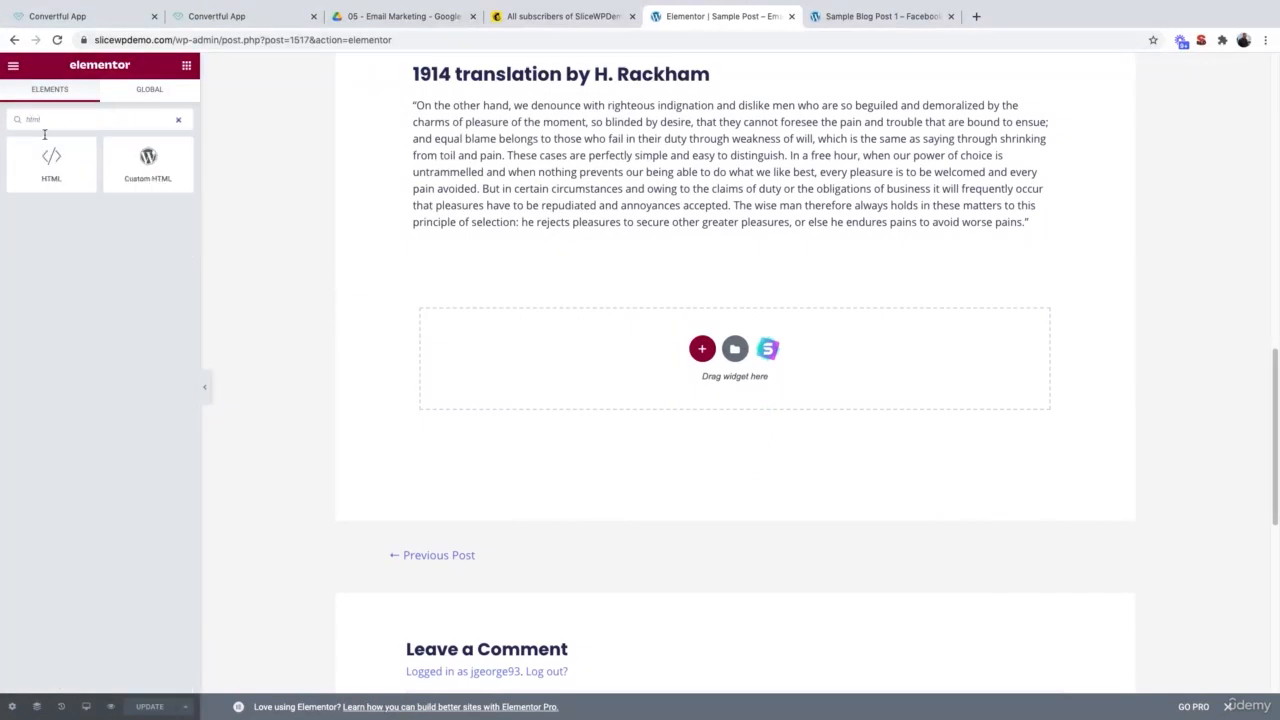
drag(51, 165, 532, 238)
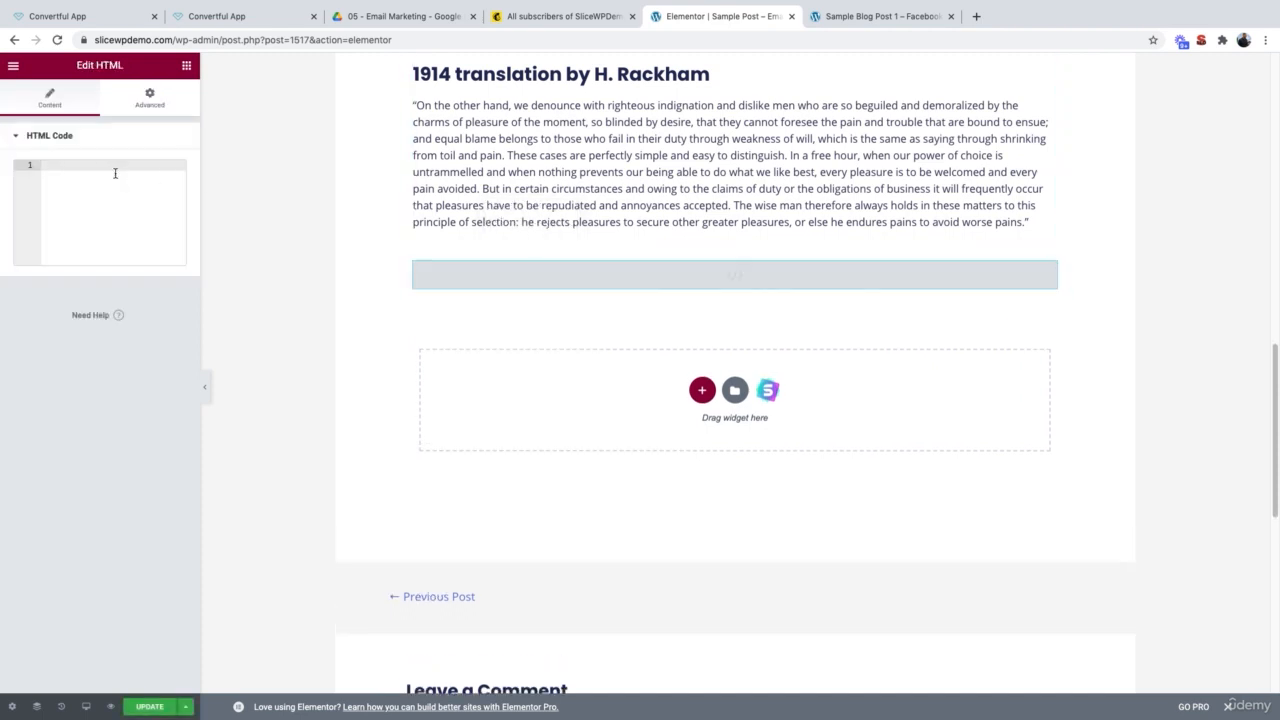
key(super+v)
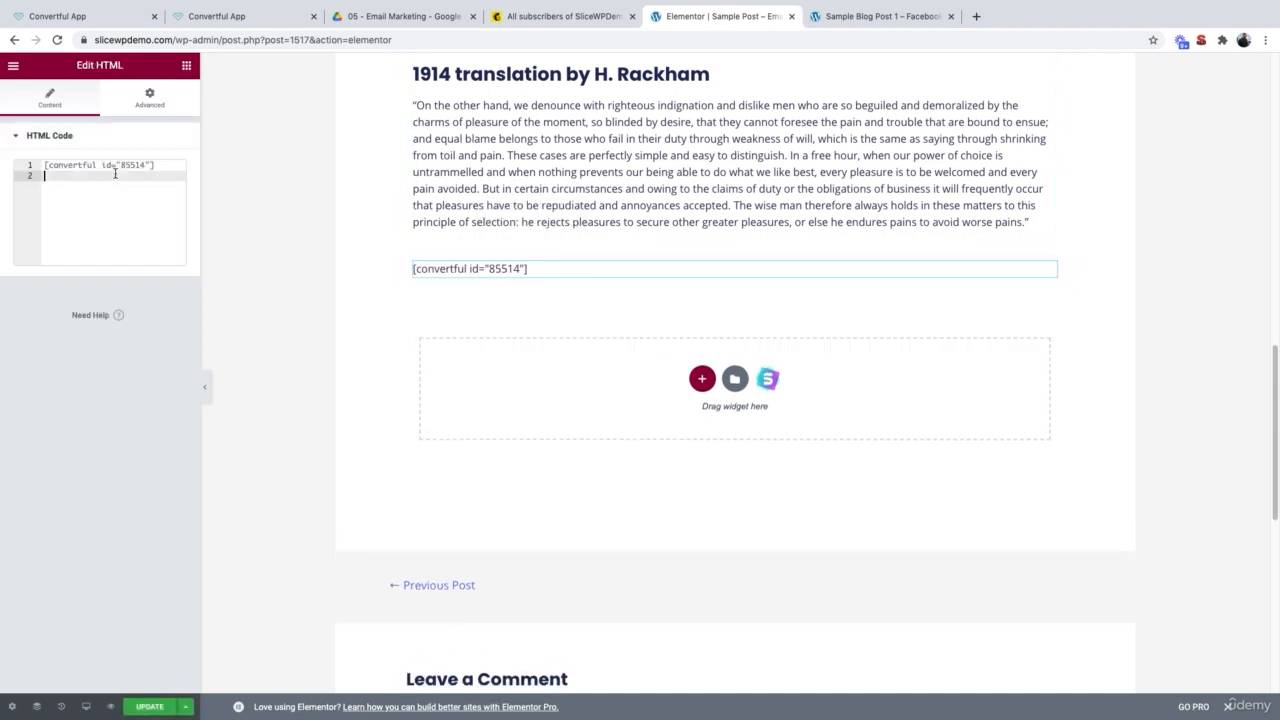
click(151, 707)
click(110, 707)
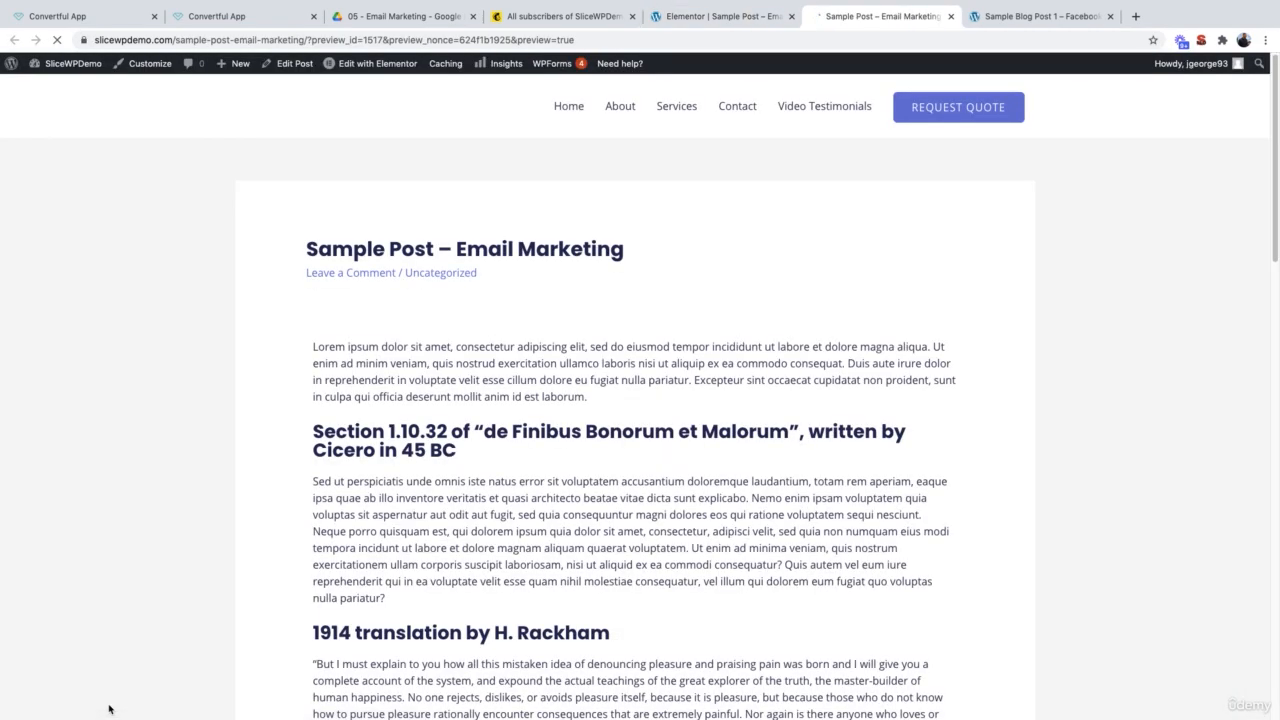
Step: Fill the post's Convertful download form with a test subscriber name and e-mail address
scroll(110, 708, down, 5)
scroll(110, 708, down, 7)
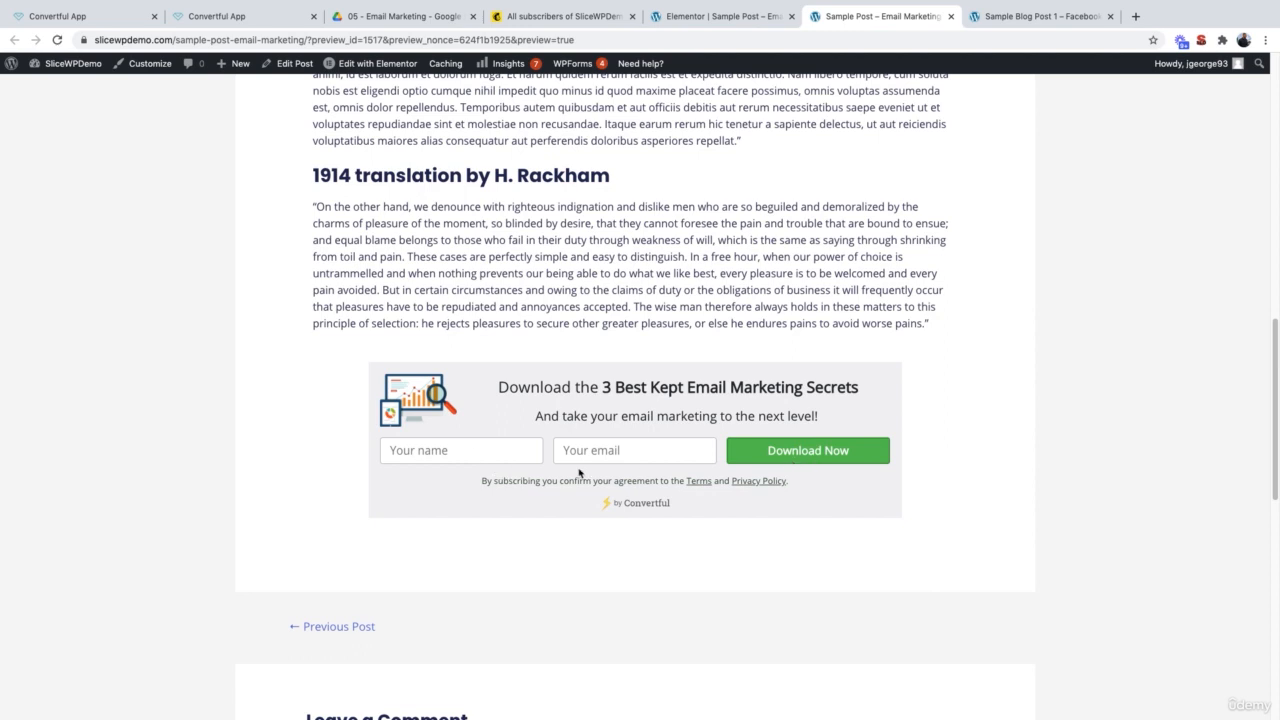
click(513, 458)
text(test10)
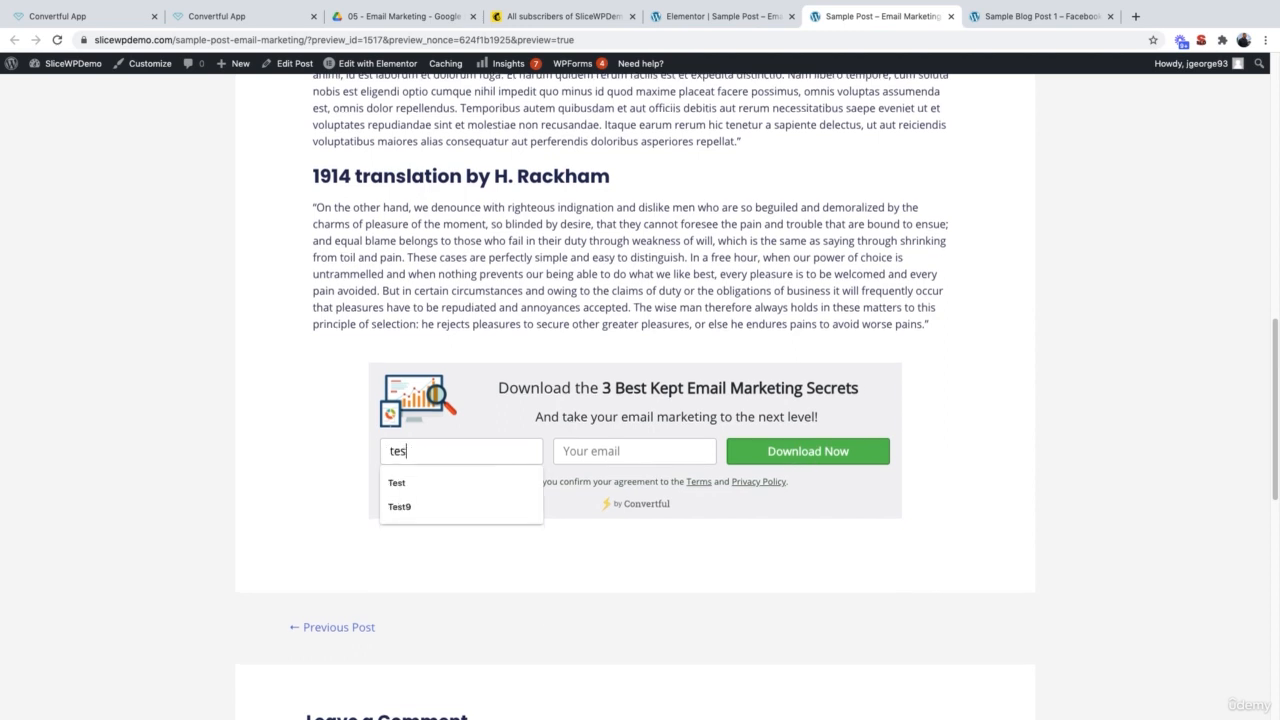
key(Tab)
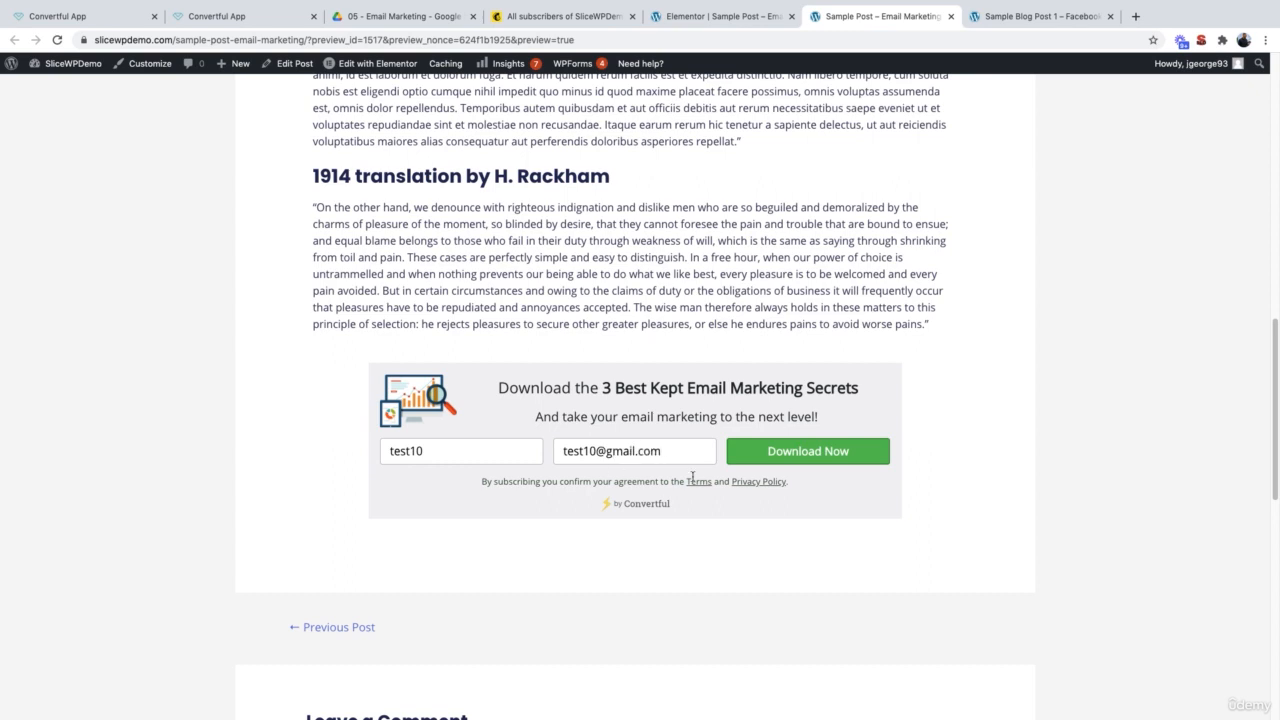
Step: Submit the form and open Sample PDF.pdf from the thank-you download link
click(845, 457)
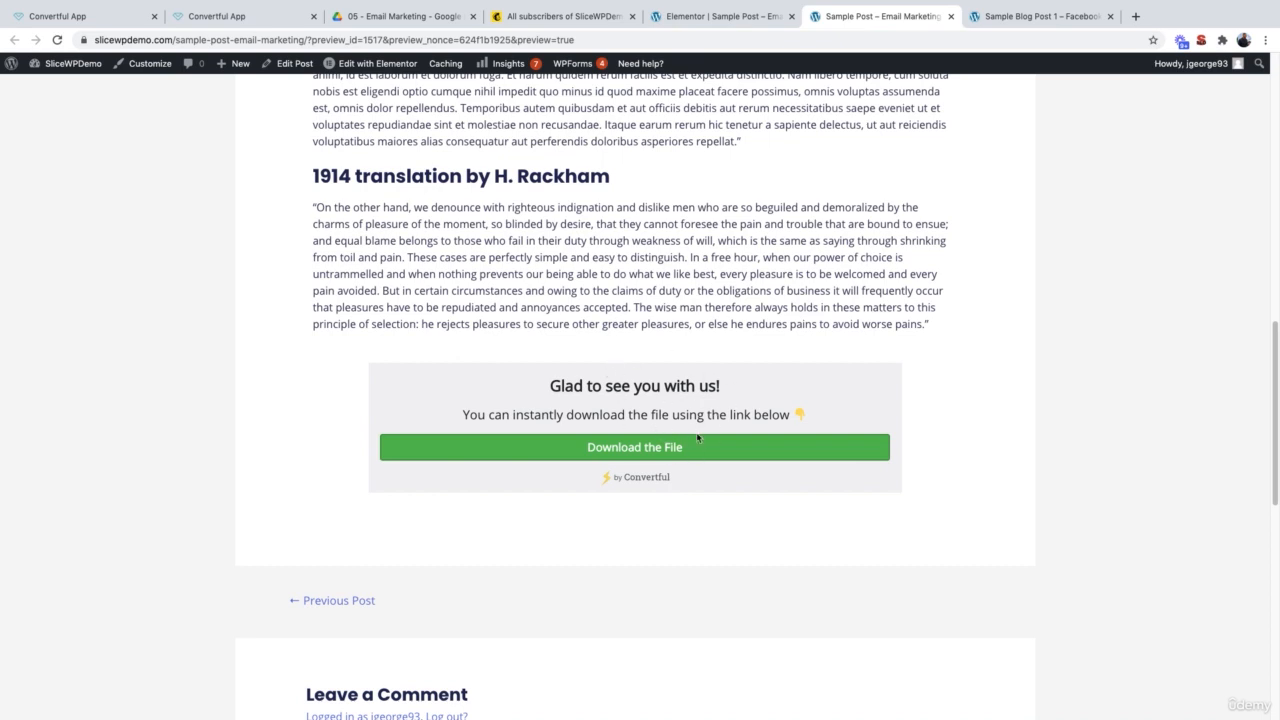
click(658, 452)
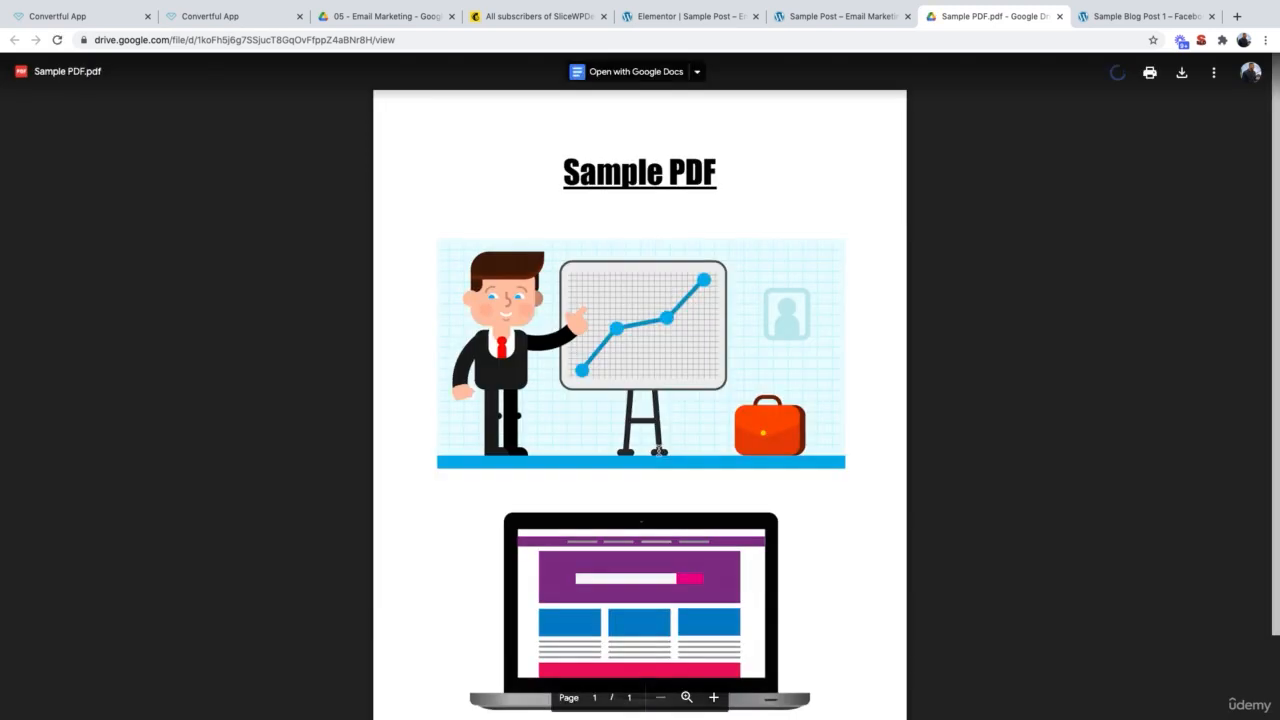
scroll(659, 452, down, 1)
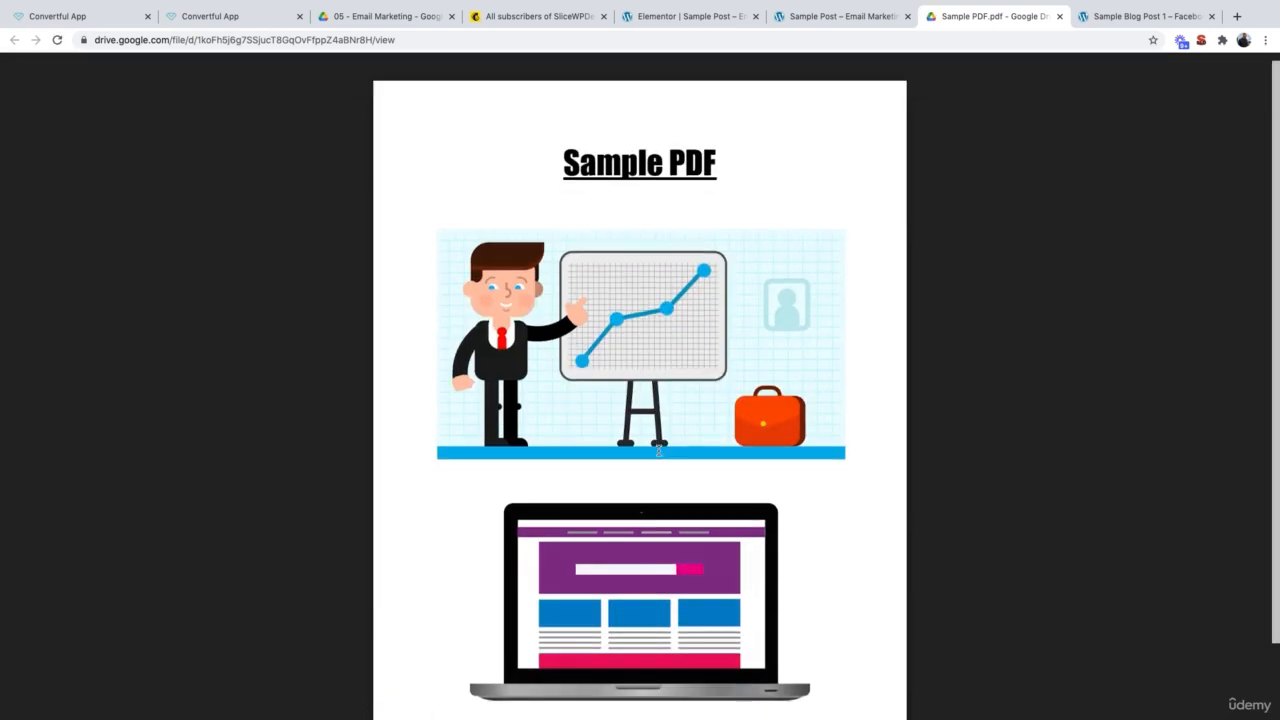